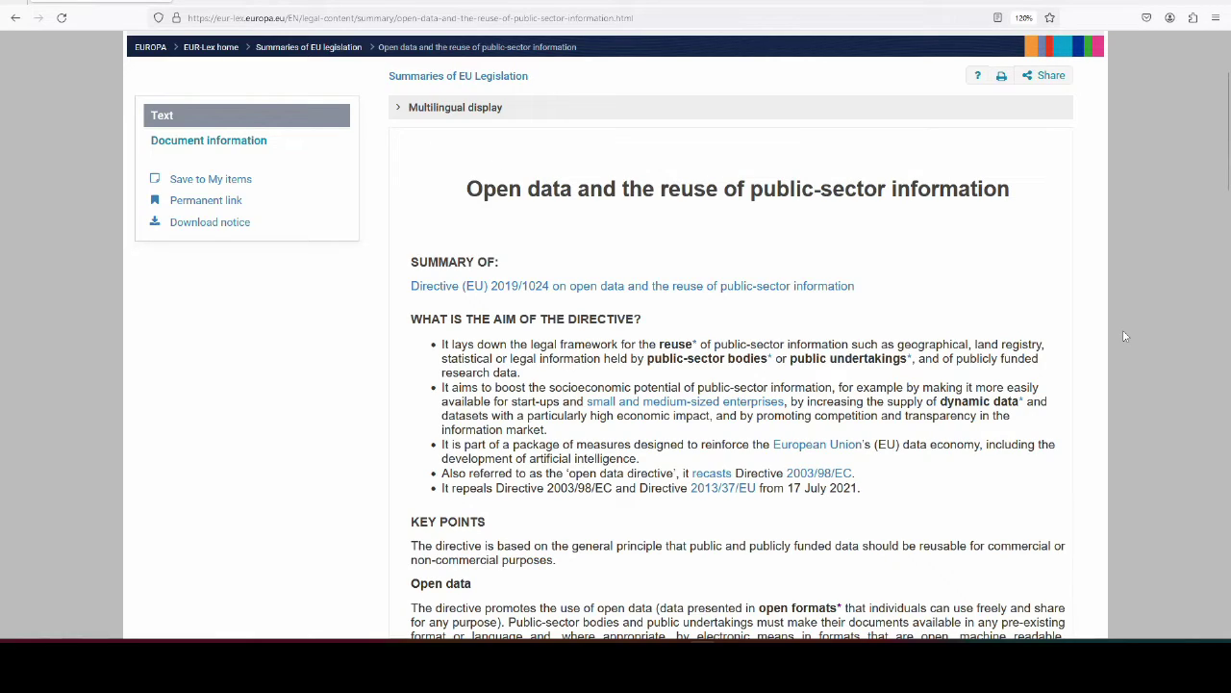
{"action": "scroll", "coordinate": [1131, 302], "scroll_direction": "down", "scroll_amount": 4}
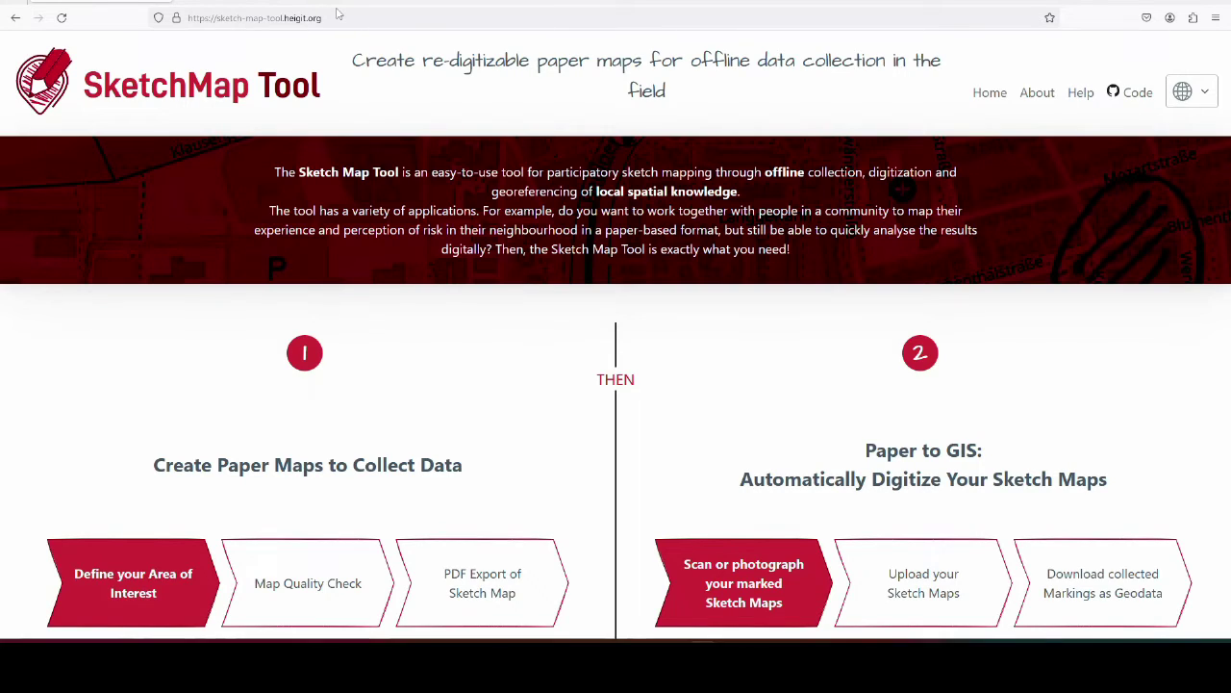
- Start creating a new sketch map from the Create Paper Maps to Collect Data section
{"action": "scroll", "coordinate": [239, 324], "scroll_direction": "down", "scroll_amount": 3}
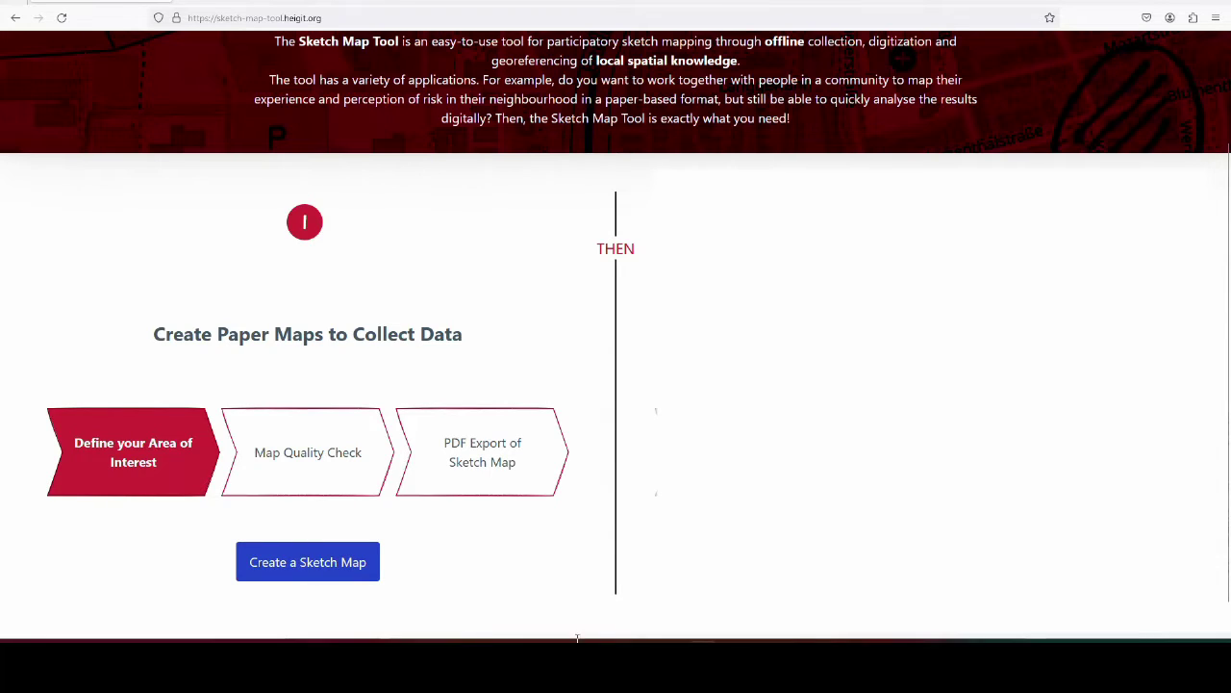
{"action": "scroll", "coordinate": [594, 317], "scroll_direction": "down", "scroll_amount": 1}
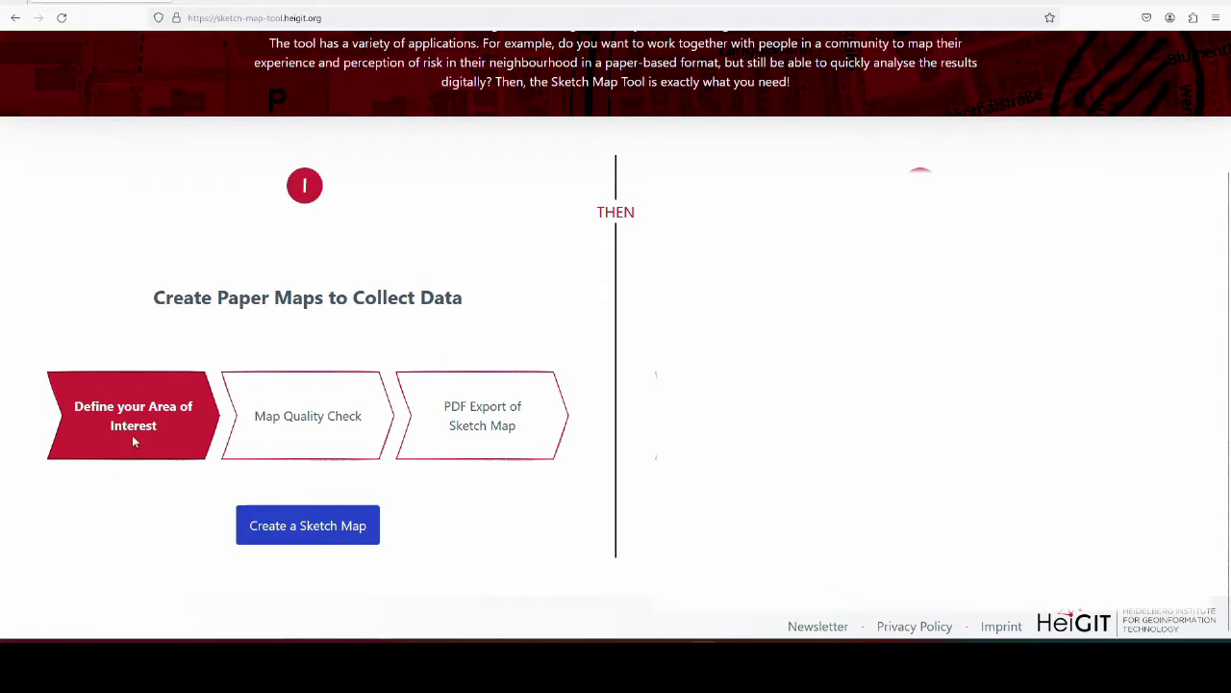
{"action": "left_click", "coordinate": [318, 526]}
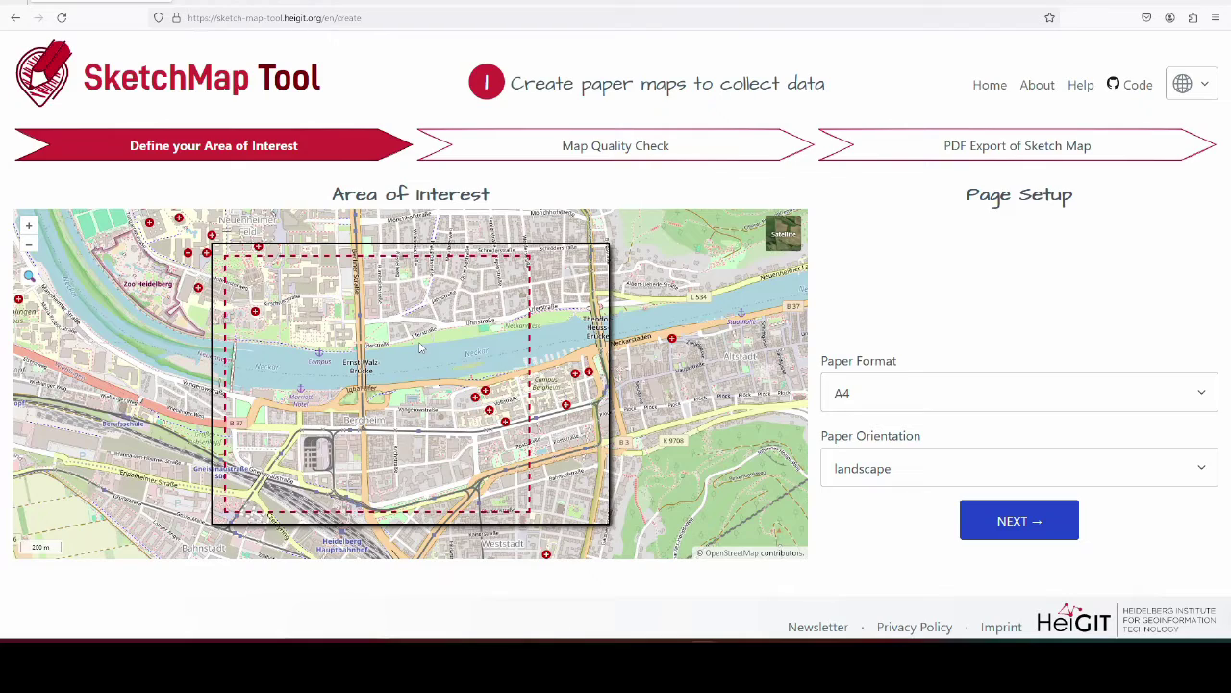
- Explore the area-of-interest map around Heidelberg and Wieblingen, and zoom out to a world view
{"action": "left_click_drag", "start_coordinate": [271, 293], "coordinate": [328, 308]}
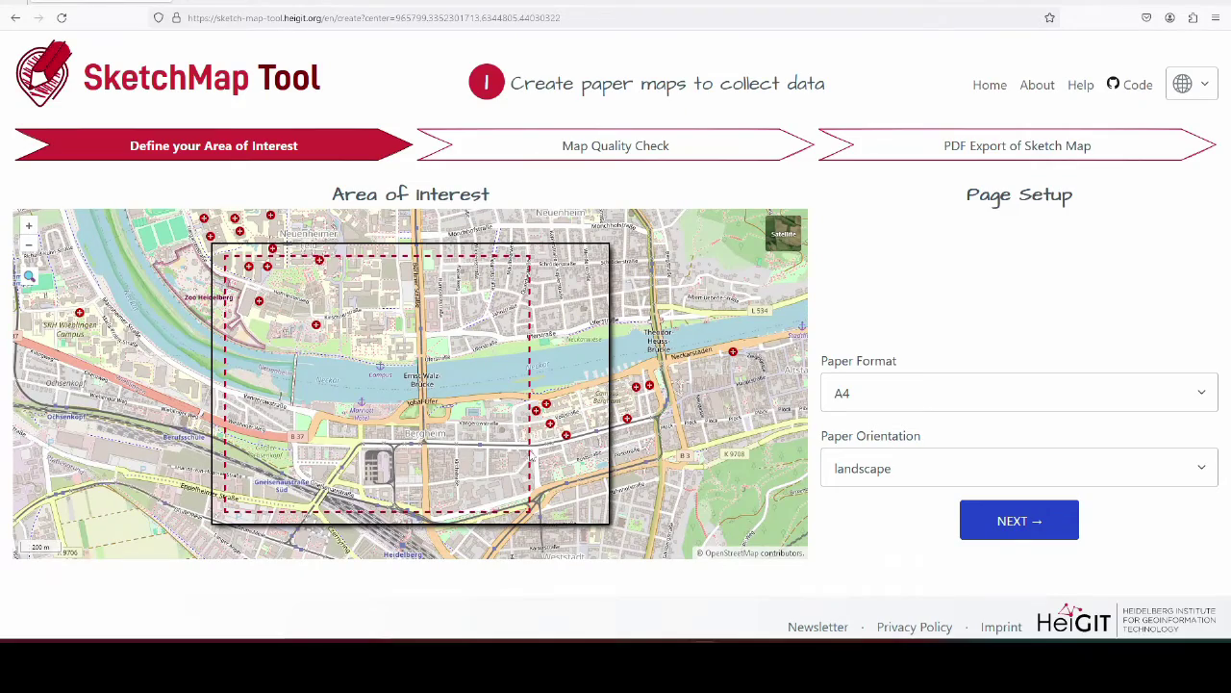
{"action": "left_click_drag", "start_coordinate": [279, 288], "coordinate": [445, 387]}
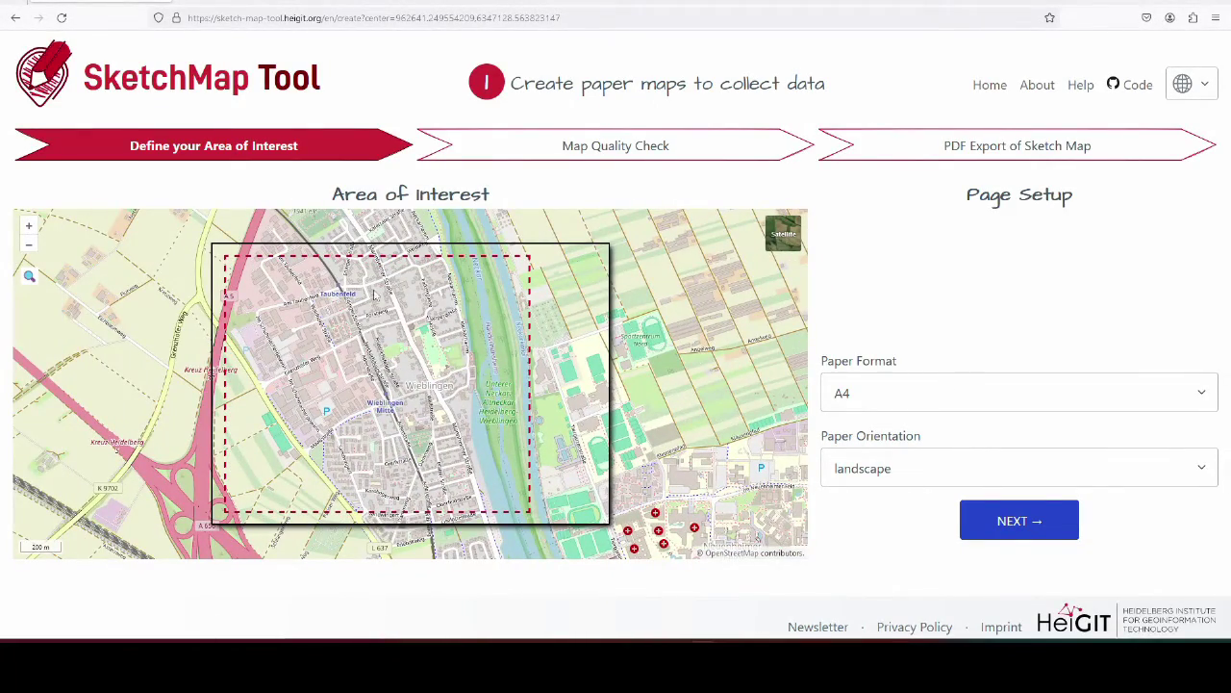
{"action": "left_click", "coordinate": [29, 243]}
{"action": "left_click", "coordinate": [29, 243]}
{"action": "left_click", "coordinate": [28, 243]}
{"action": "left_click", "coordinate": [28, 243]}
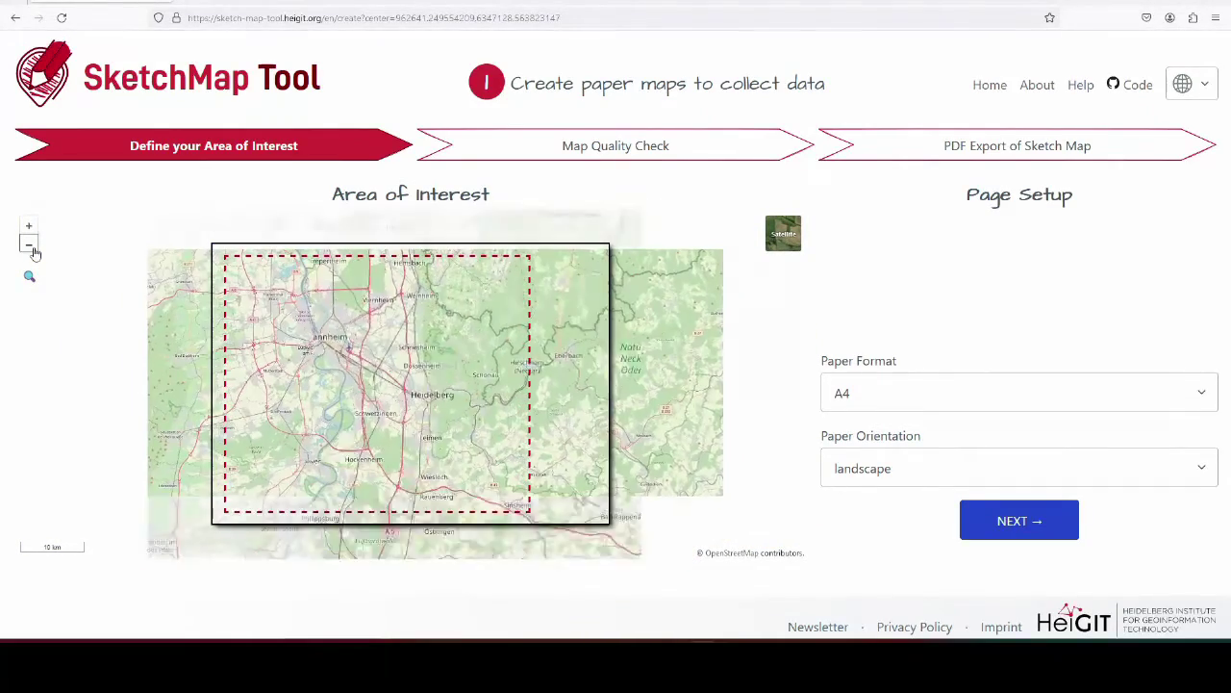
{"action": "left_click", "coordinate": [30, 246]}
{"action": "left_click", "coordinate": [30, 246]}
{"action": "left_click", "coordinate": [30, 245]}
{"action": "left_click", "coordinate": [30, 245]}
{"action": "left_click", "coordinate": [30, 246]}
{"action": "left_click", "coordinate": [29, 246]}
{"action": "left_click", "coordinate": [30, 245]}
{"action": "left_click", "coordinate": [30, 245]}
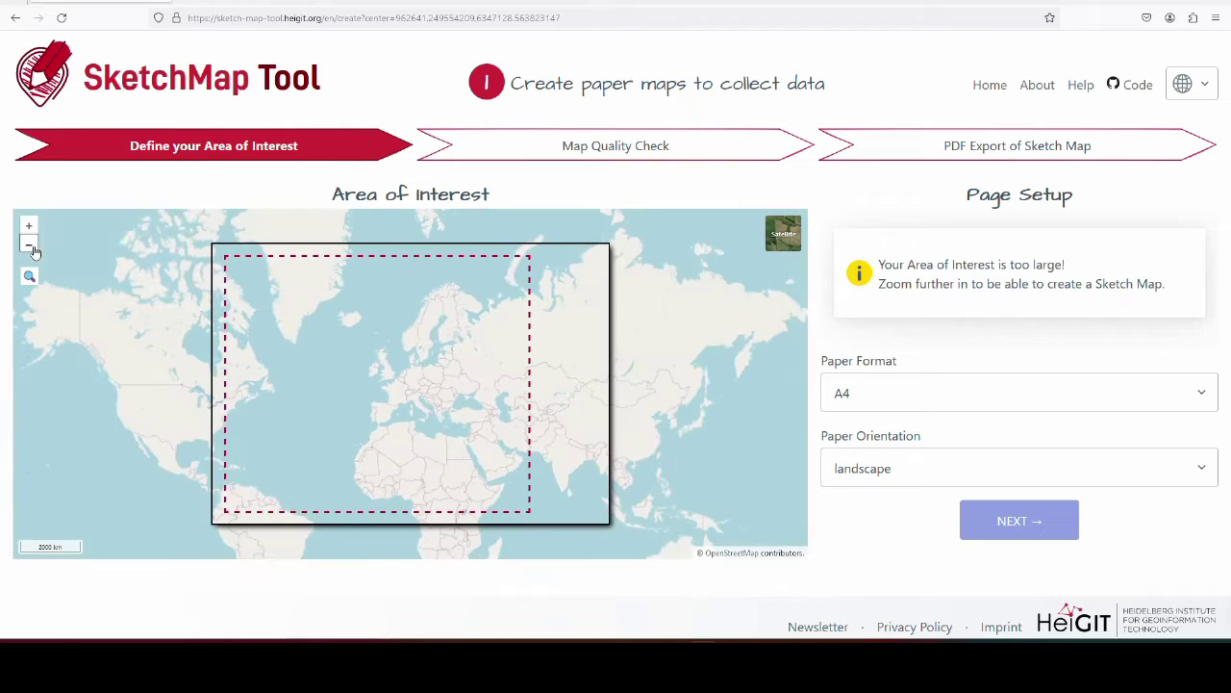
- Search the map for "Thomastown, Kilkenny" and go to the first Thomastown, County Kilkenny result
{"action": "scroll", "coordinate": [352, 369], "scroll_direction": "up", "scroll_amount": 2}
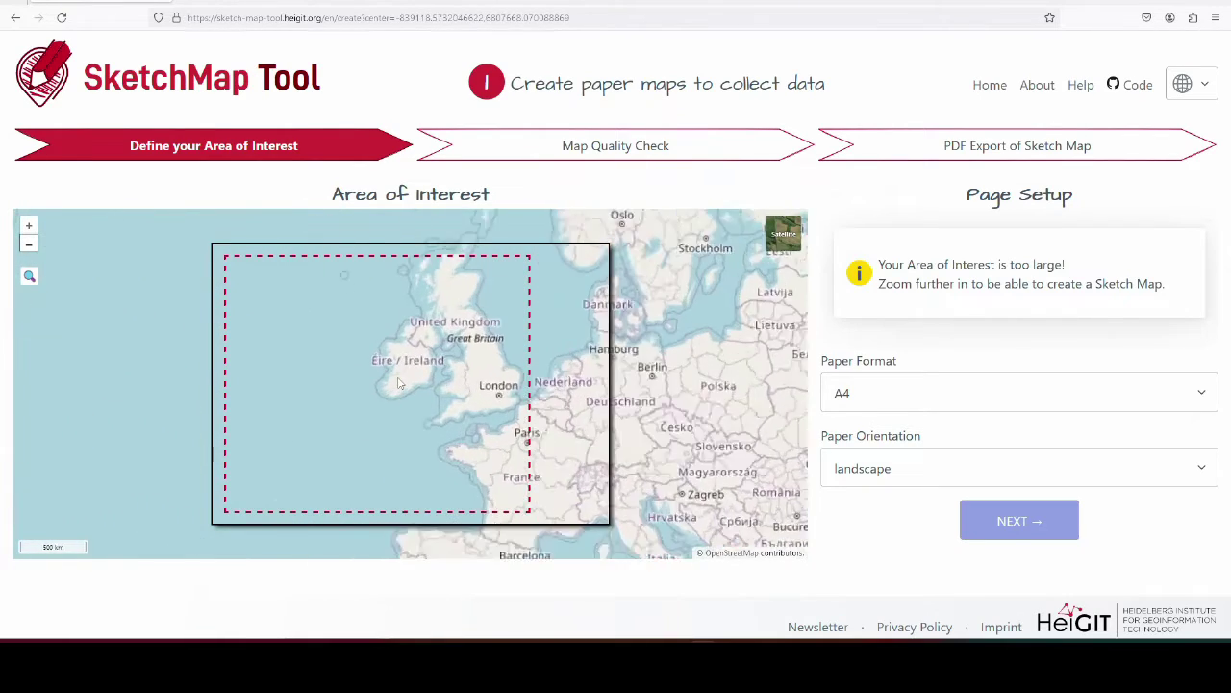
{"action": "scroll", "coordinate": [431, 391], "scroll_direction": "up", "scroll_amount": 1}
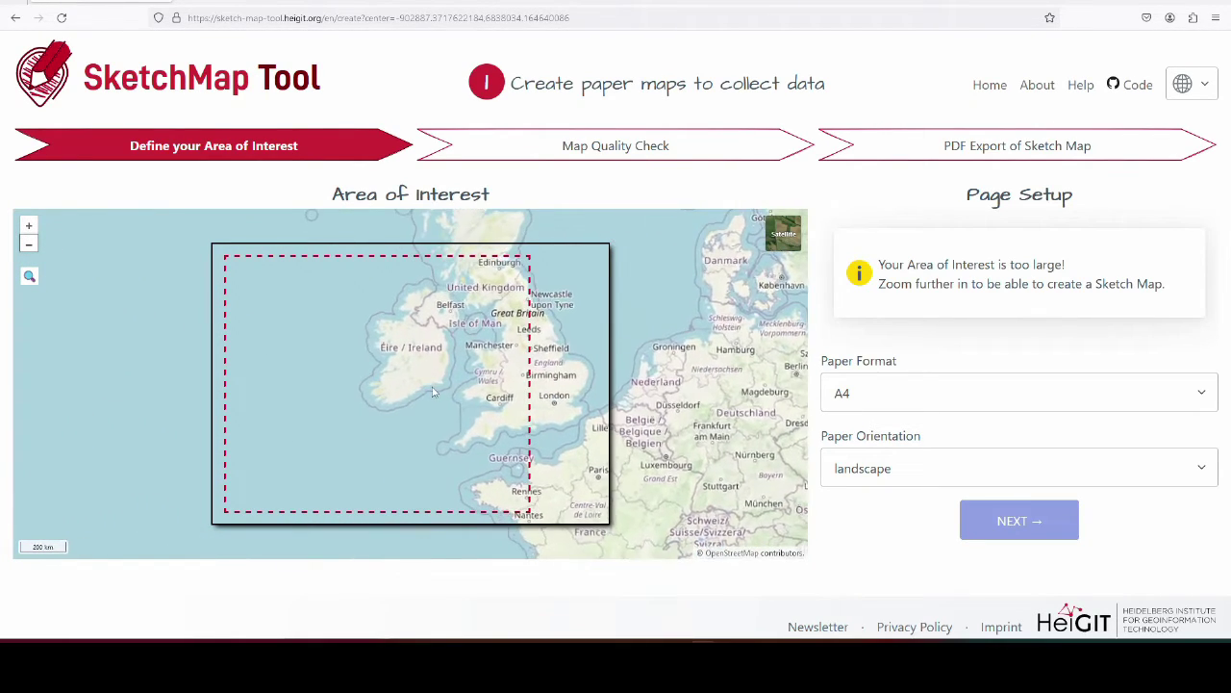
{"action": "scroll", "coordinate": [433, 391], "scroll_direction": "up", "scroll_amount": 3}
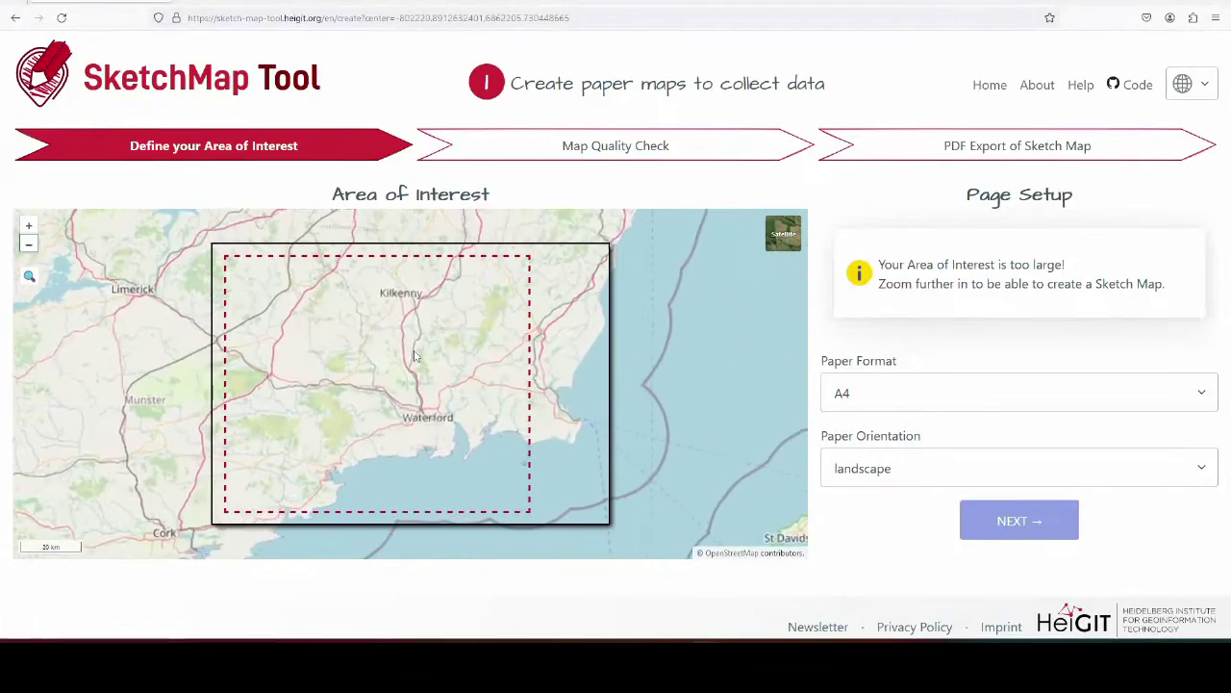
{"action": "scroll", "coordinate": [411, 346], "scroll_direction": "up", "scroll_amount": 2}
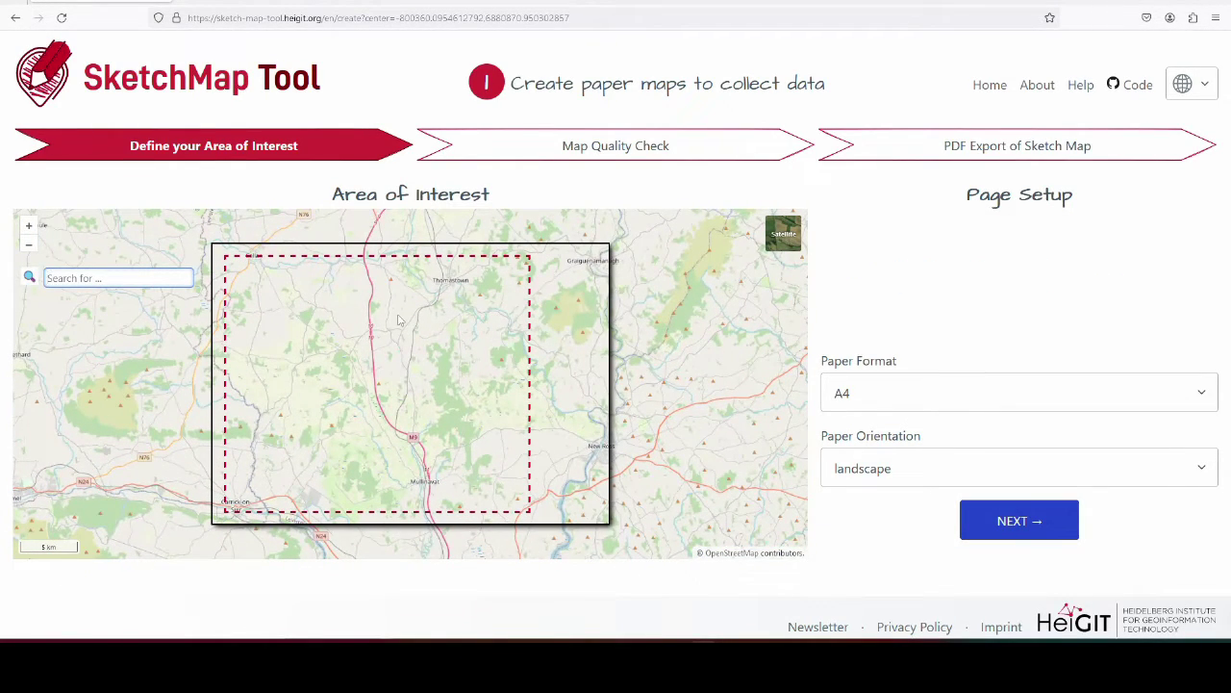
{"action": "type", "text": "Thomastown, Kilkenny"}
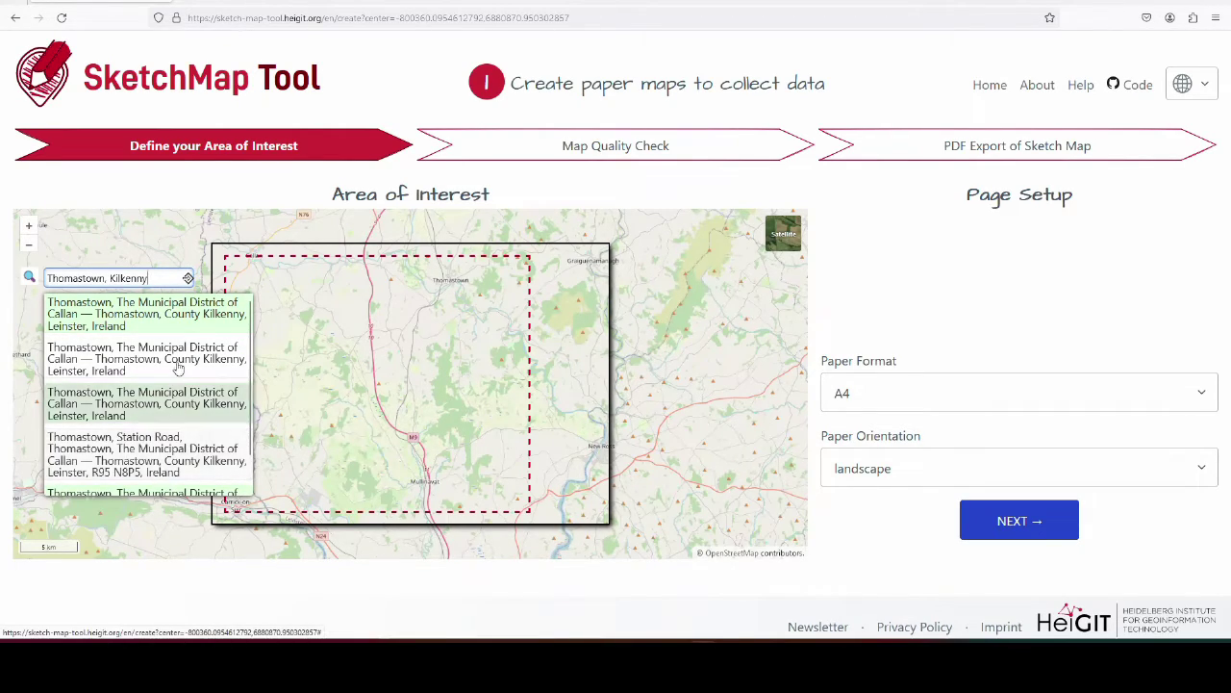
{"action": "left_click", "coordinate": [177, 317]}
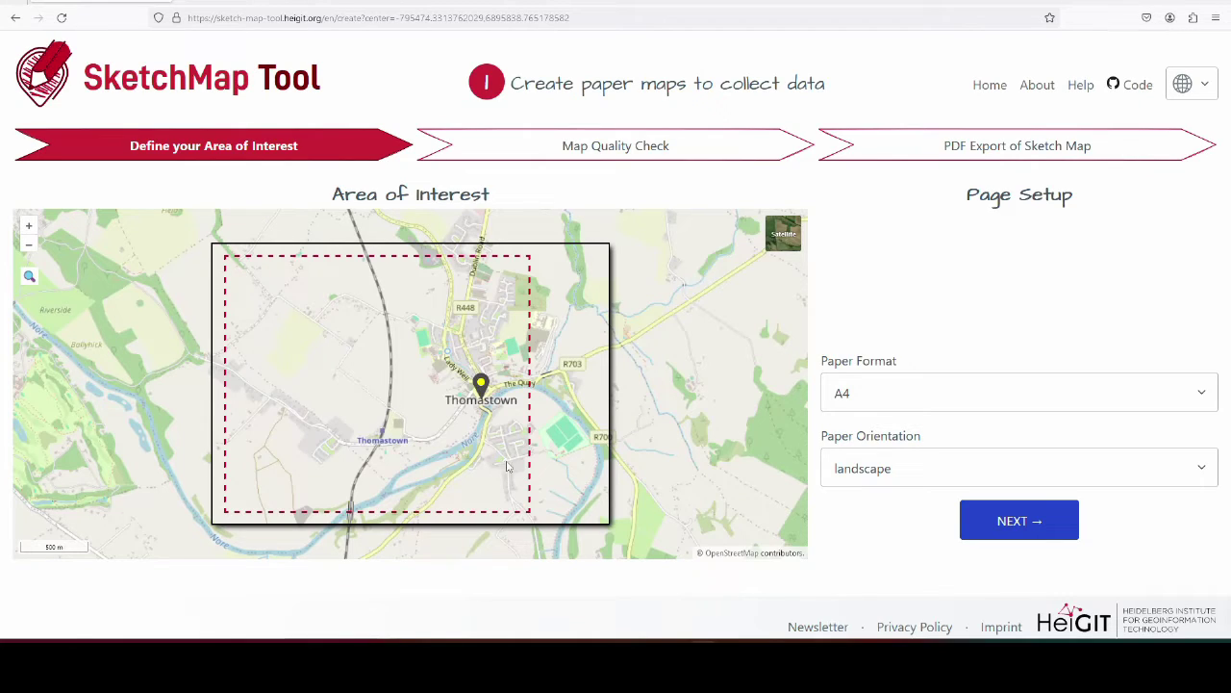
- Frame the area of interest on Thomastown, covering the streets around the marker, The Quay and the bend of the River Nore
{"action": "left_click_drag", "start_coordinate": [504, 468], "coordinate": [435, 461]}
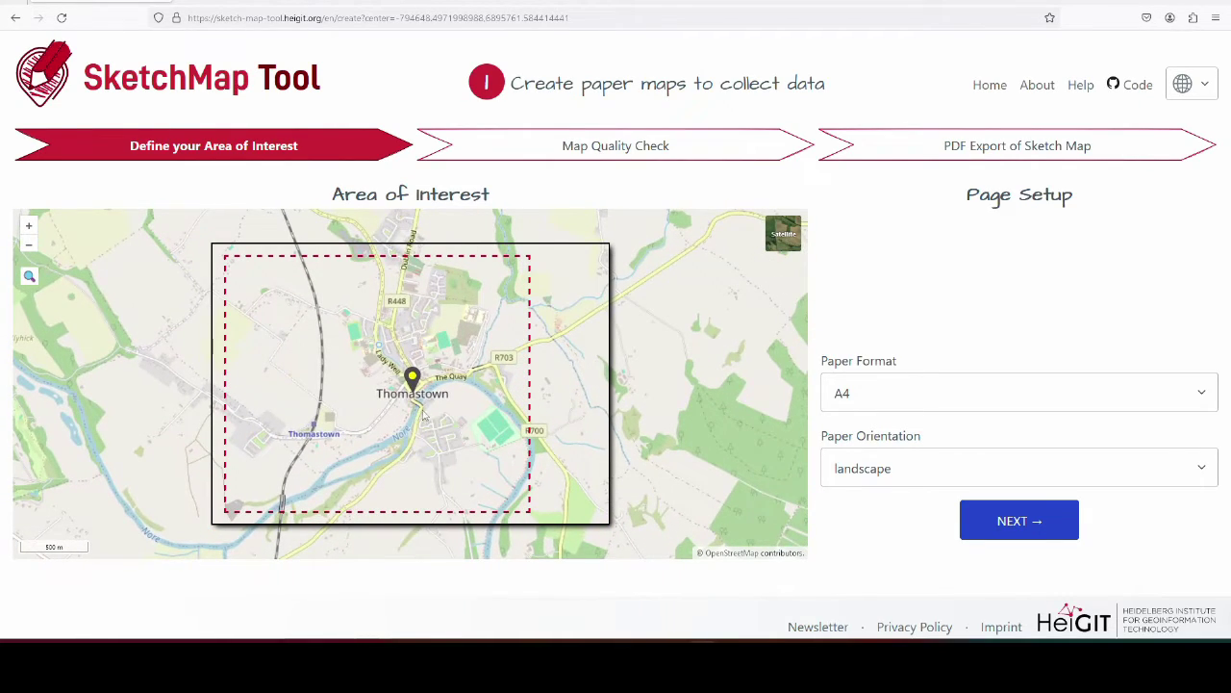
{"action": "scroll", "coordinate": [428, 422], "scroll_direction": "up", "scroll_amount": 5}
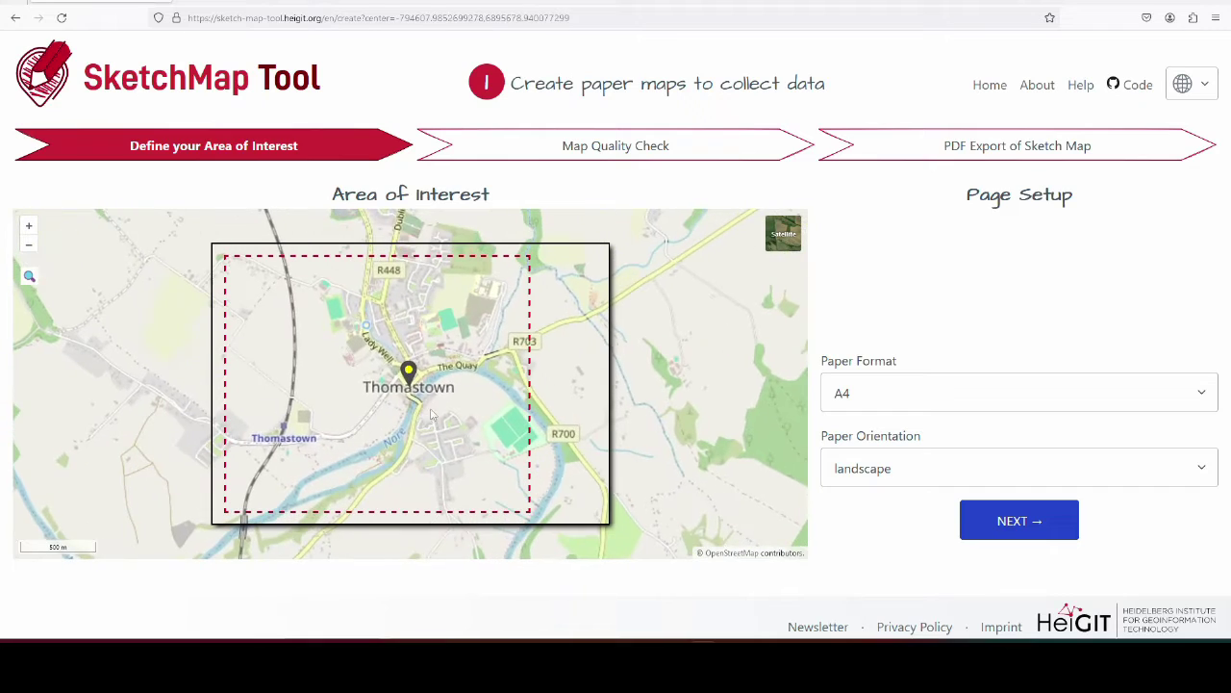
{"action": "left_click_drag", "start_coordinate": [476, 374], "coordinate": [477, 362]}
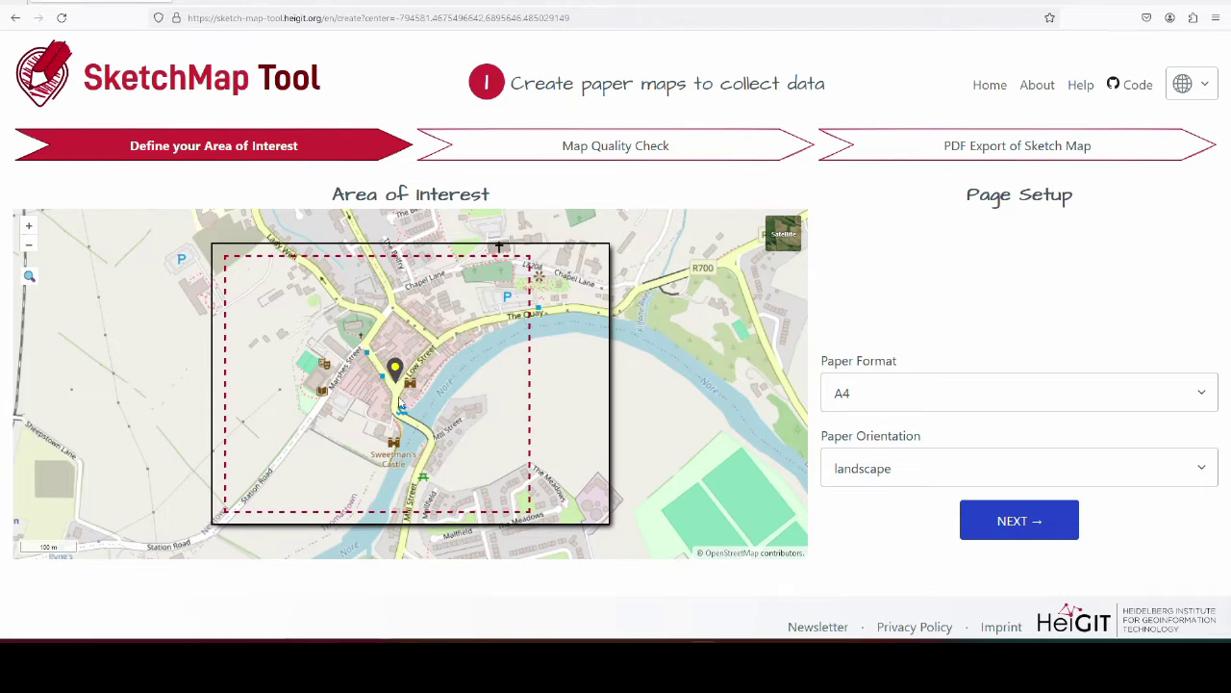
{"action": "scroll", "coordinate": [402, 385], "scroll_direction": "up", "scroll_amount": 3}
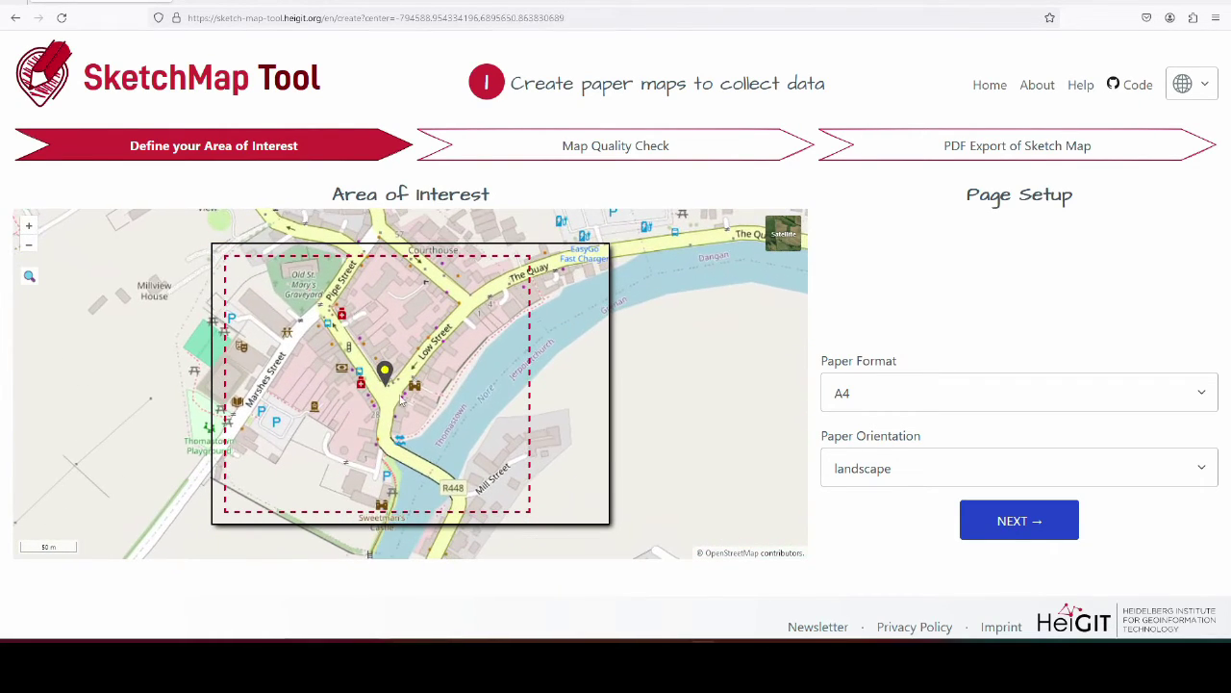
{"action": "scroll", "coordinate": [335, 387], "scroll_direction": "down", "scroll_amount": 2}
{"action": "scroll", "coordinate": [335, 389], "scroll_direction": "down", "scroll_amount": 2}
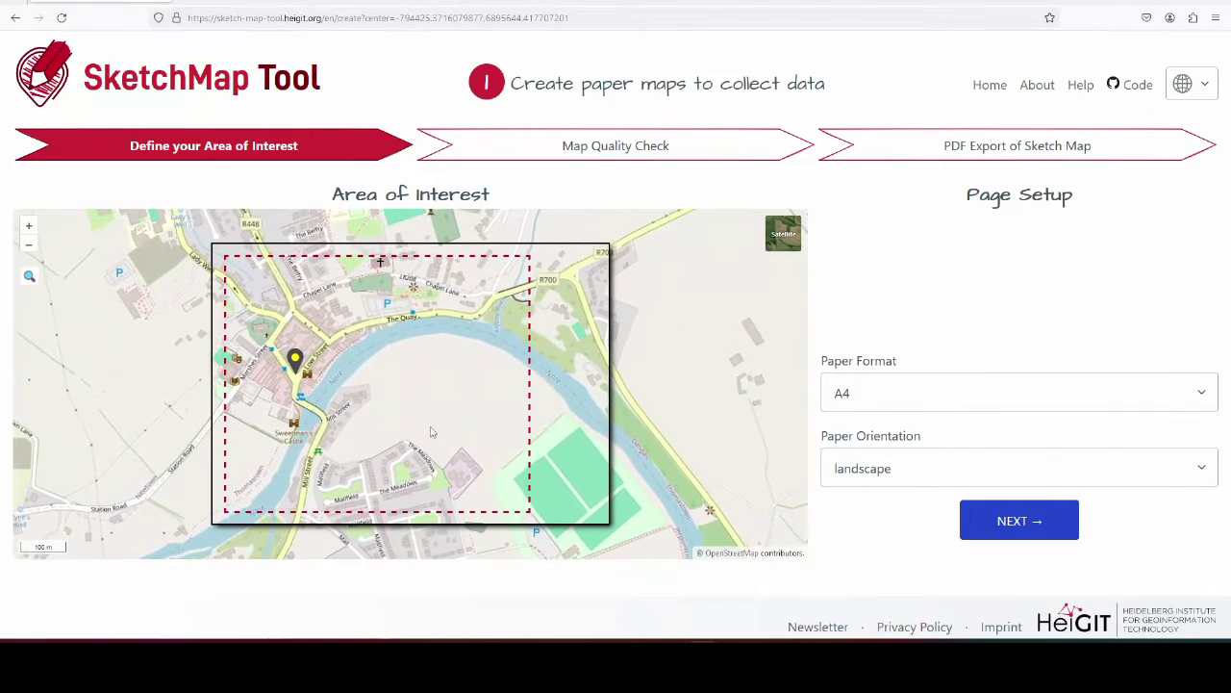
{"action": "left_click_drag", "start_coordinate": [430, 424], "coordinate": [442, 440]}
{"action": "scroll", "coordinate": [327, 395], "scroll_direction": "up", "scroll_amount": 1}
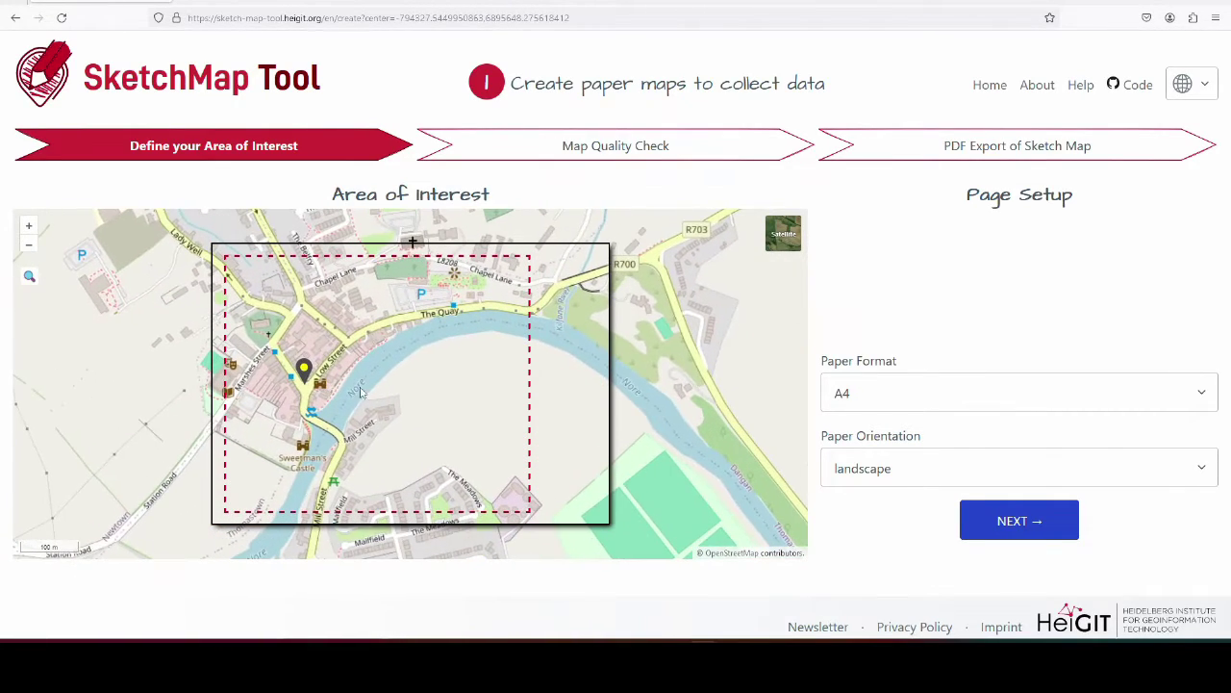
{"action": "left_click_drag", "start_coordinate": [337, 454], "coordinate": [318, 478]}
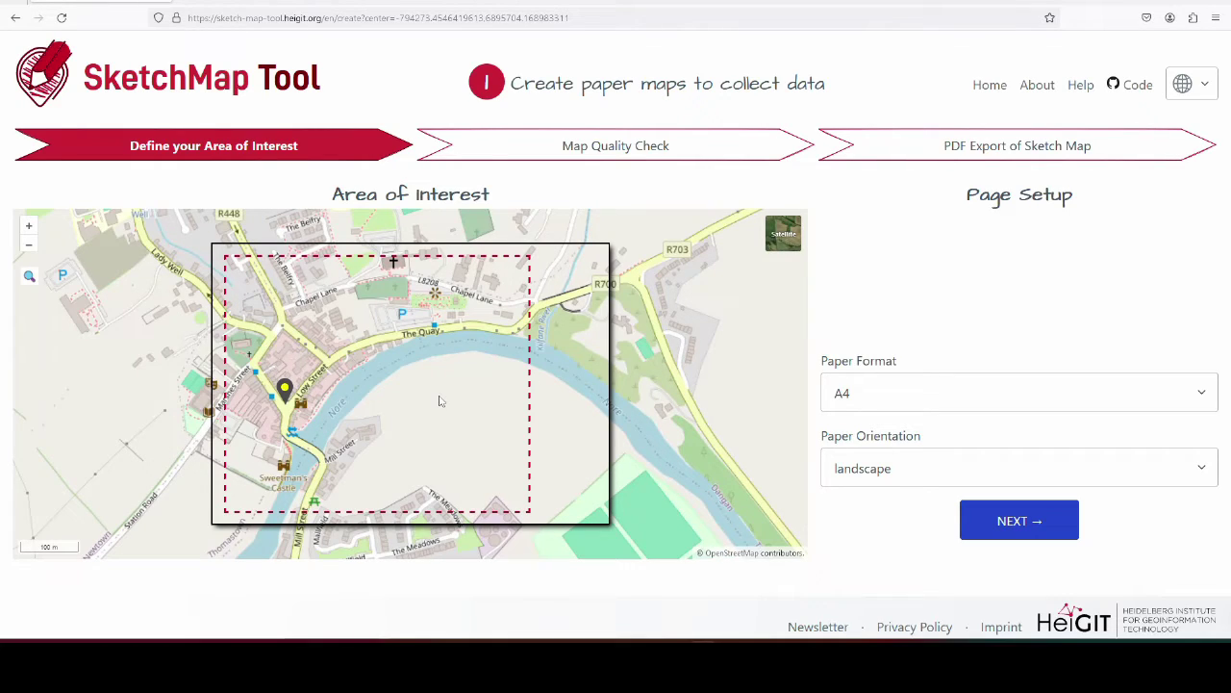
{"action": "left_click_drag", "start_coordinate": [441, 395], "coordinate": [440, 401]}
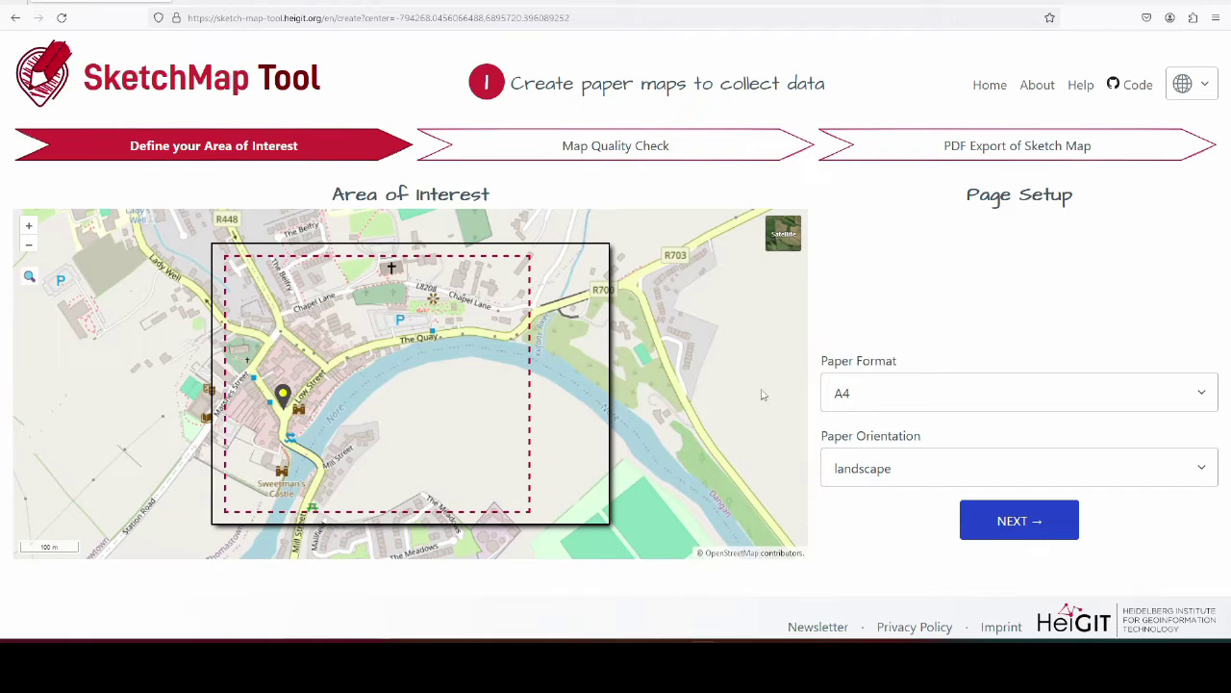
- Compare the satellite imagery with the OSM base map for the framed area, returning to OSM
{"action": "left_click", "coordinate": [783, 237]}
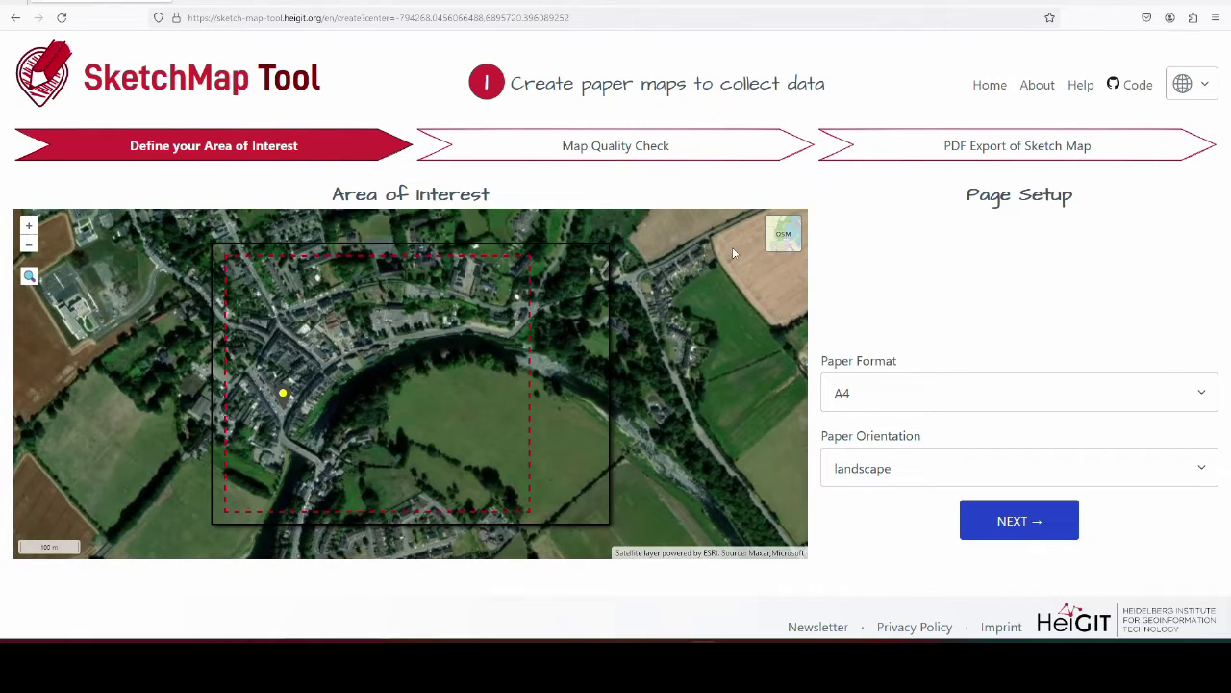
{"action": "left_click", "coordinate": [784, 237]}
{"action": "left_click", "coordinate": [784, 239]}
{"action": "left_click", "coordinate": [784, 237]}
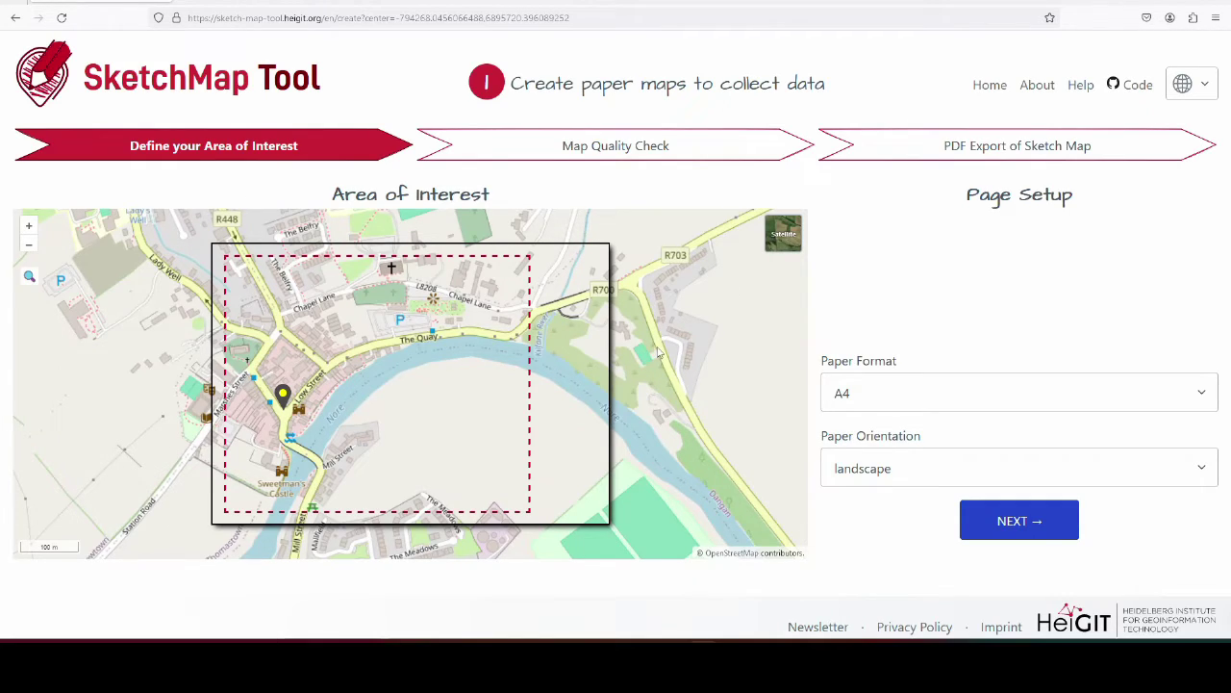
- Review the paper format options and select A4
{"action": "left_click", "coordinate": [866, 396]}
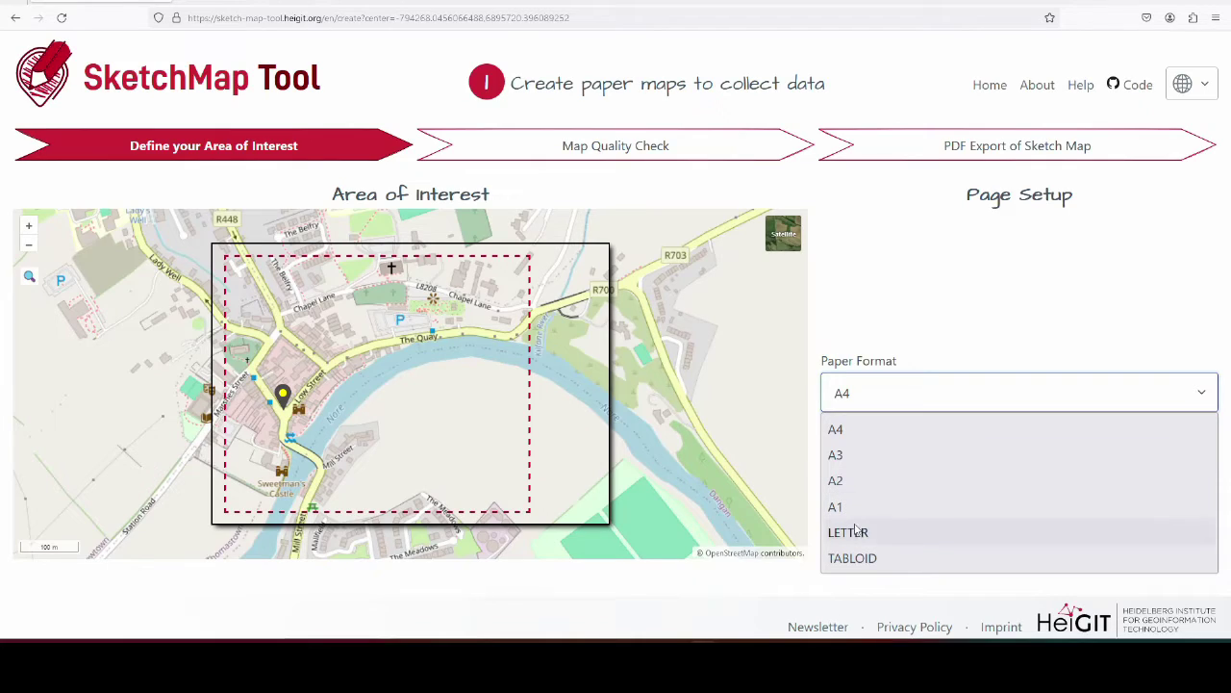
{"action": "left_click", "coordinate": [851, 430]}
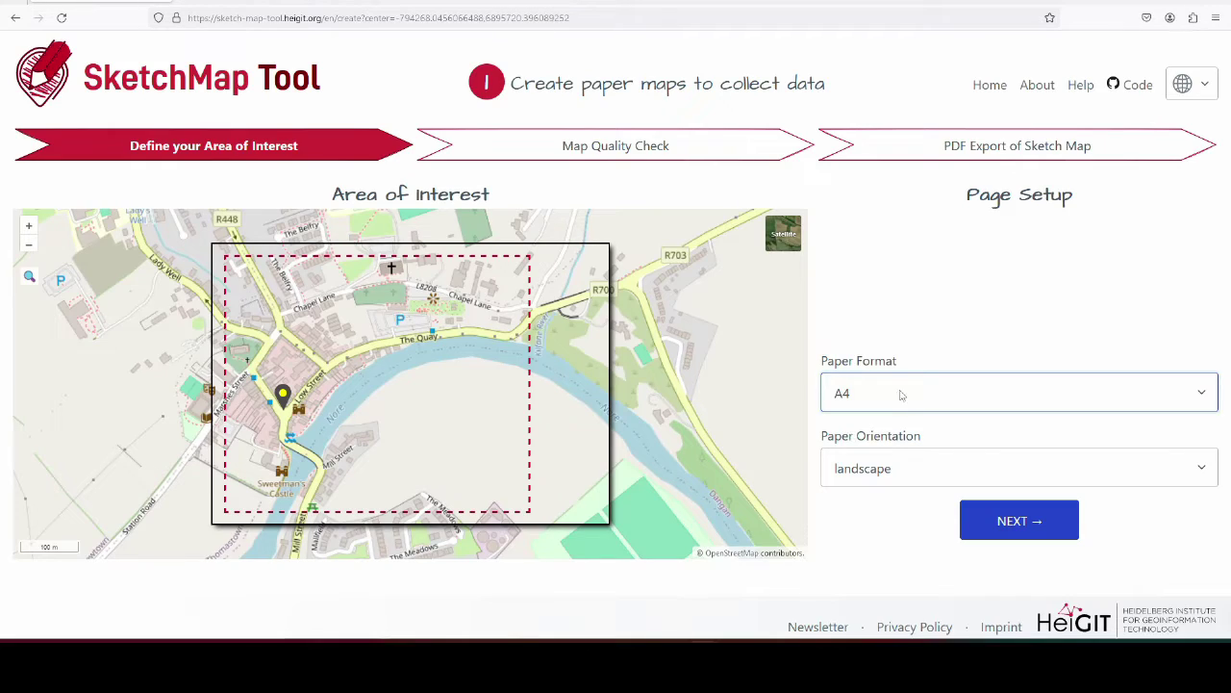
- Try portrait paper orientation with the map shifted slightly, and set the orientation back to landscape
{"action": "left_click", "coordinate": [883, 468]}
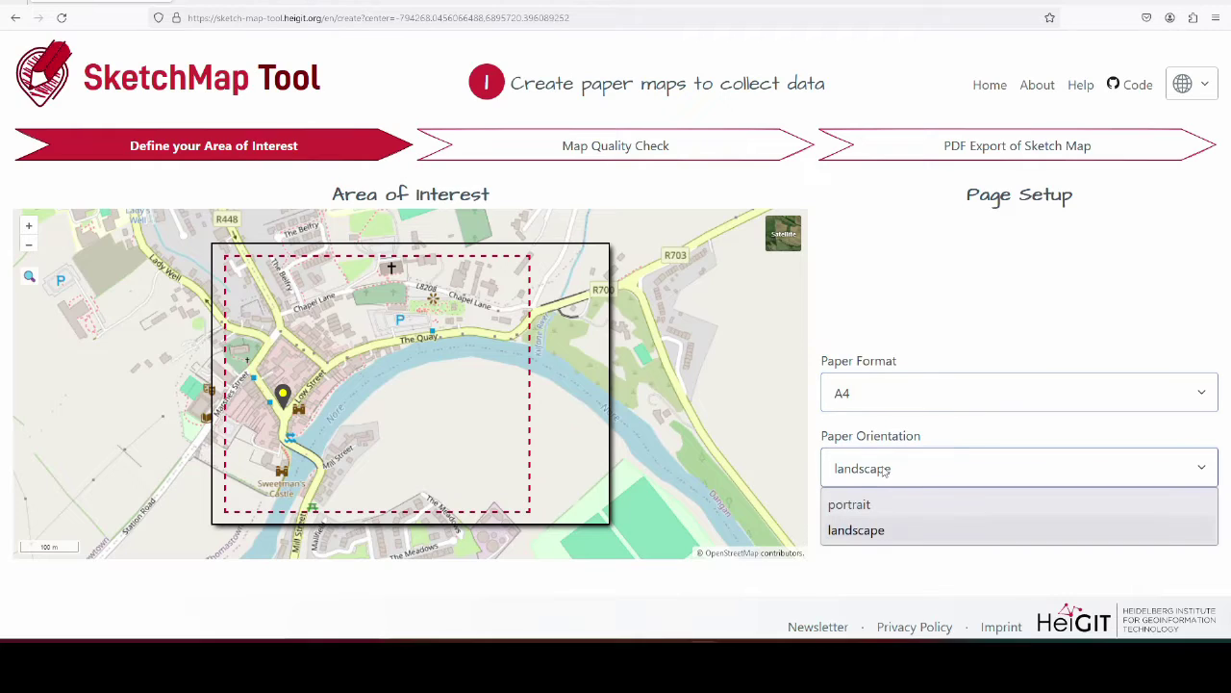
{"action": "left_click", "coordinate": [873, 504]}
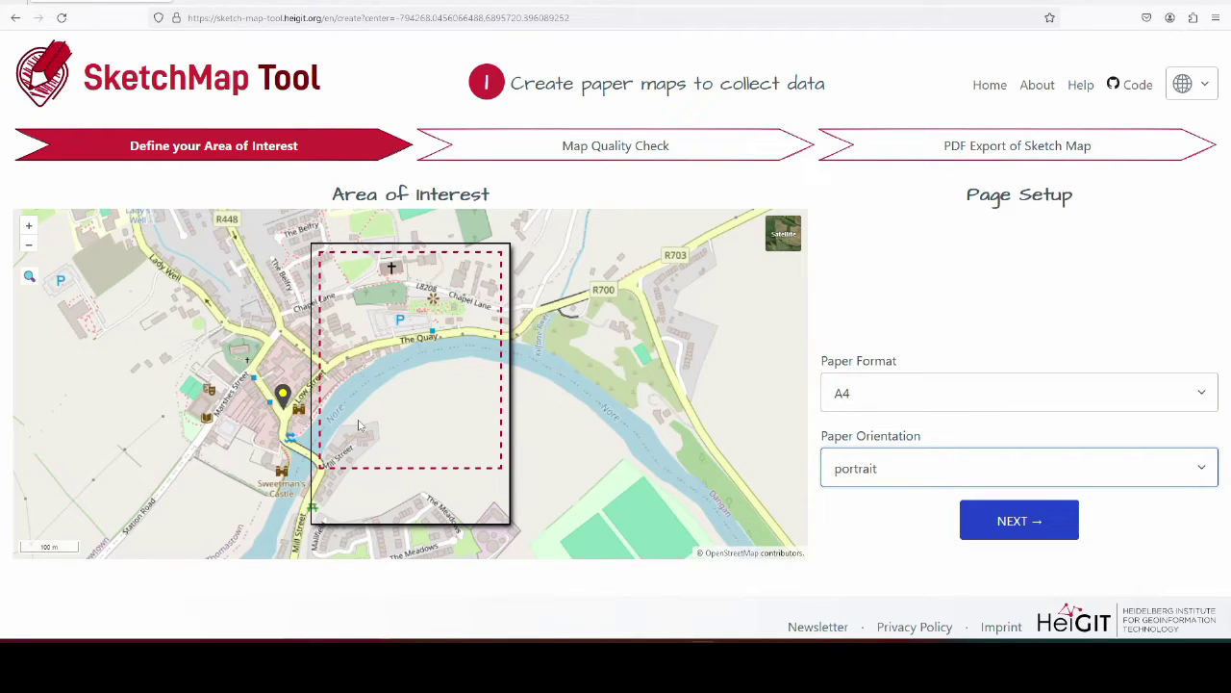
{"action": "mouse_move", "coordinate": [362, 426]}
{"action": "left_mouse_down"}
{"action": "mouse_move", "coordinate": [404, 439]}
{"action": "mouse_move", "coordinate": [383, 418]}
{"action": "left_mouse_up"}
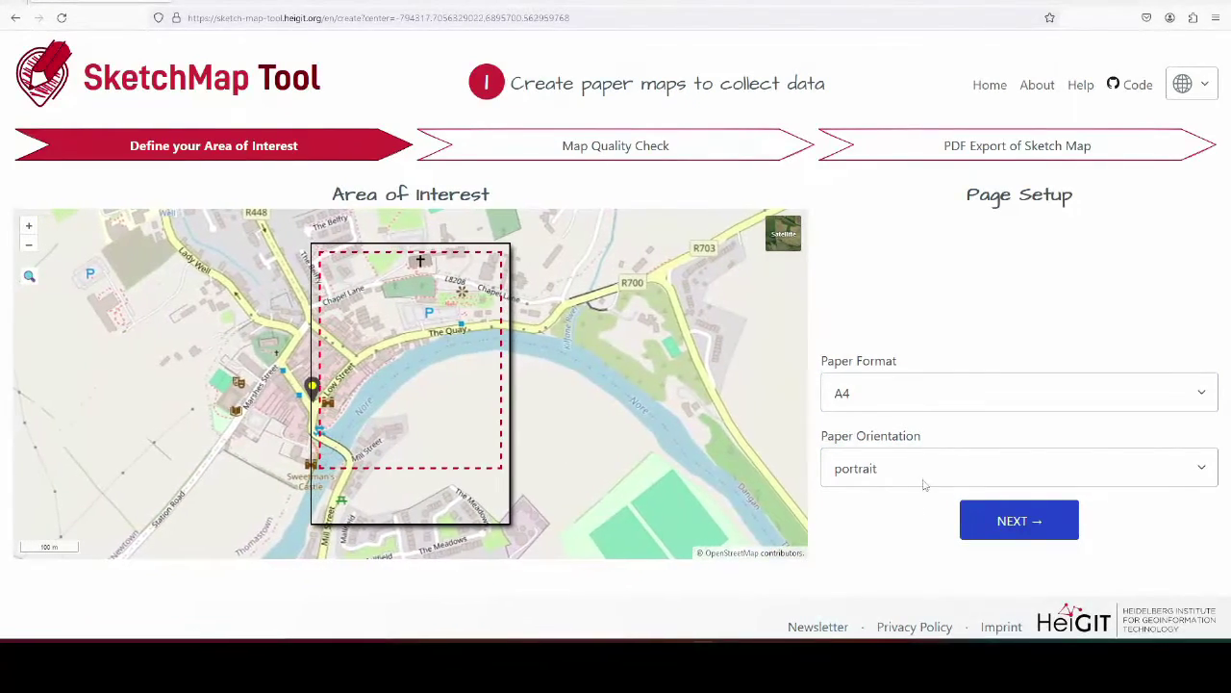
{"action": "left_click", "coordinate": [923, 482]}
{"action": "left_click", "coordinate": [883, 529]}
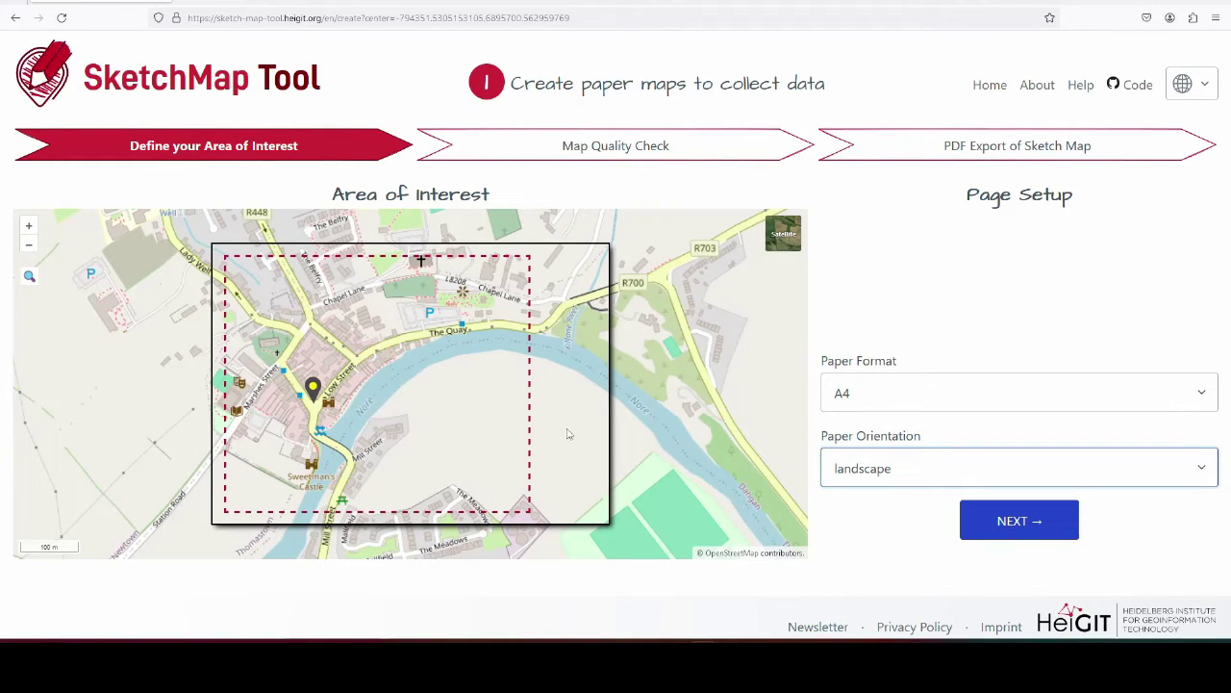
- Tighten the area of interest on Thomastown's centre, framing Market Street, Low Street, the start of The Quay and the adjacent river
{"action": "left_click_drag", "start_coordinate": [569, 432], "coordinate": [549, 433]}
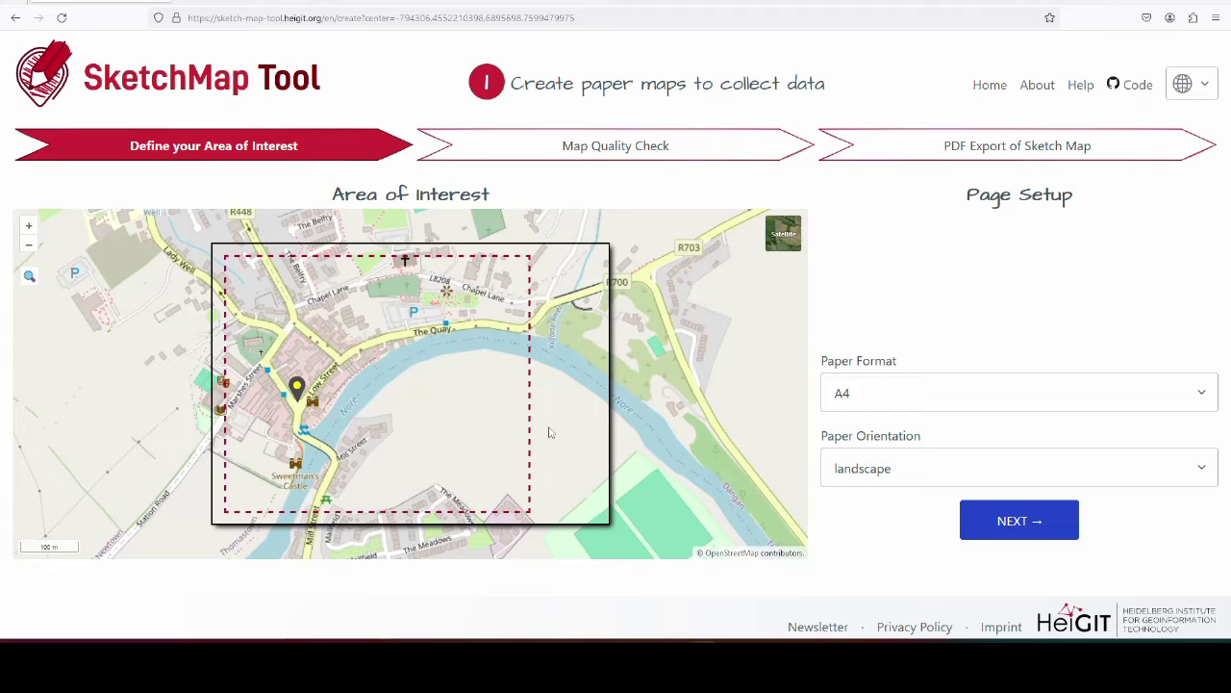
{"action": "scroll", "coordinate": [392, 378], "scroll_direction": "up", "scroll_amount": 3}
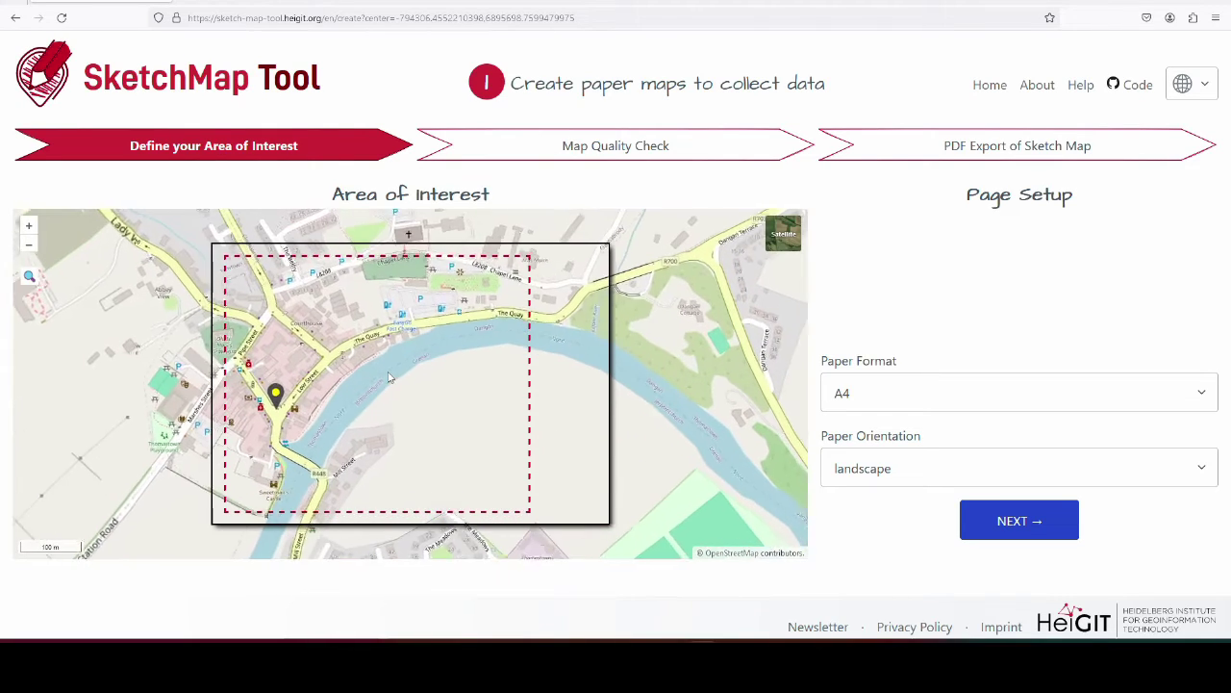
{"action": "scroll", "coordinate": [363, 363], "scroll_direction": "up", "scroll_amount": 2}
{"action": "left_click_drag", "start_coordinate": [337, 394], "coordinate": [488, 340]}
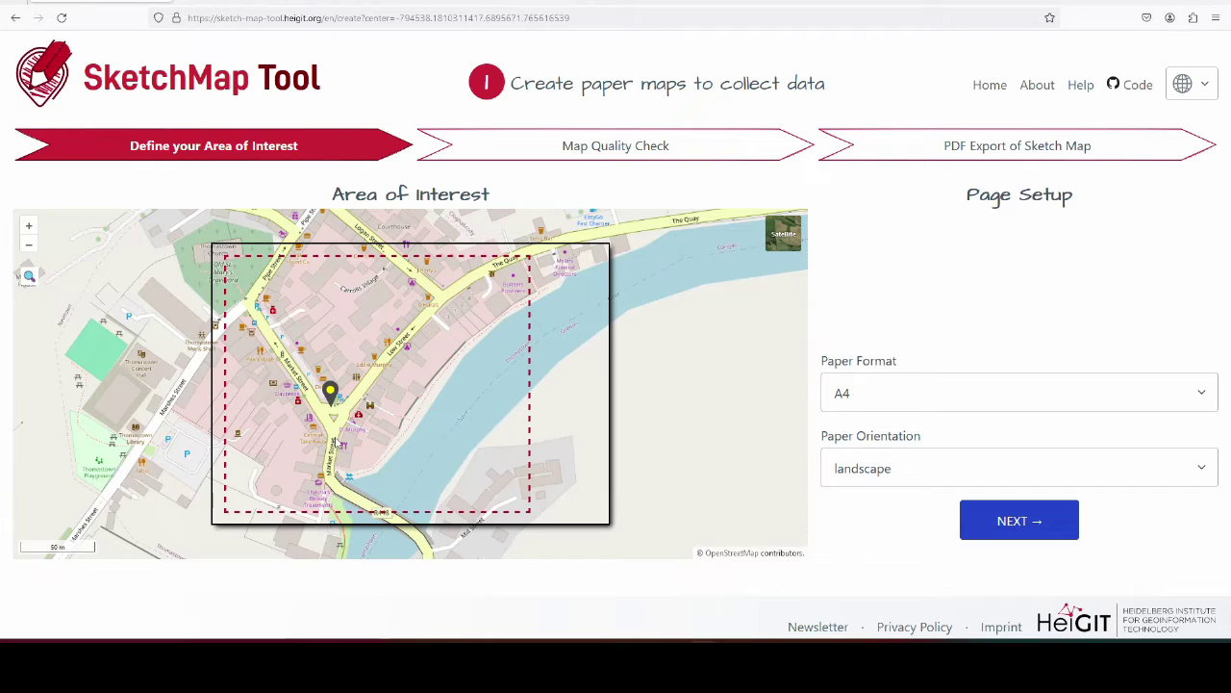
{"action": "scroll", "coordinate": [287, 541], "scroll_direction": "down", "scroll_amount": 1}
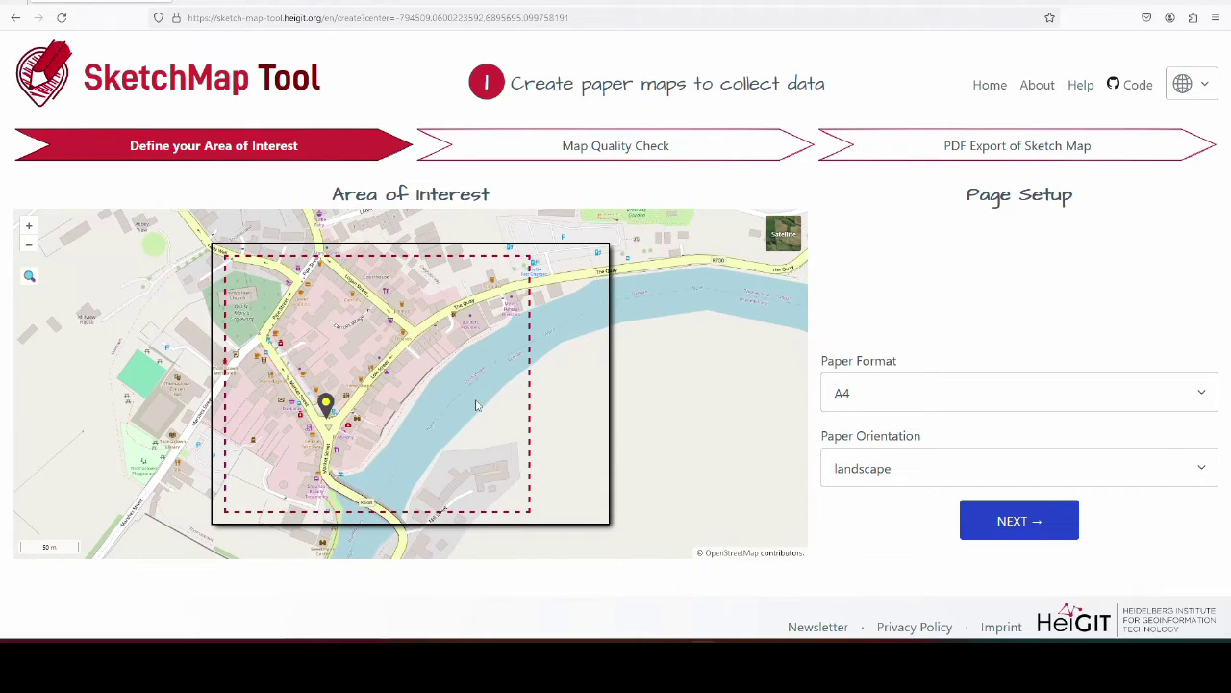
{"action": "mouse_move", "coordinate": [481, 404]}
{"action": "left_mouse_down"}
{"action": "mouse_move", "coordinate": [429, 418]}
{"action": "mouse_move", "coordinate": [448, 408]}
{"action": "left_mouse_up"}
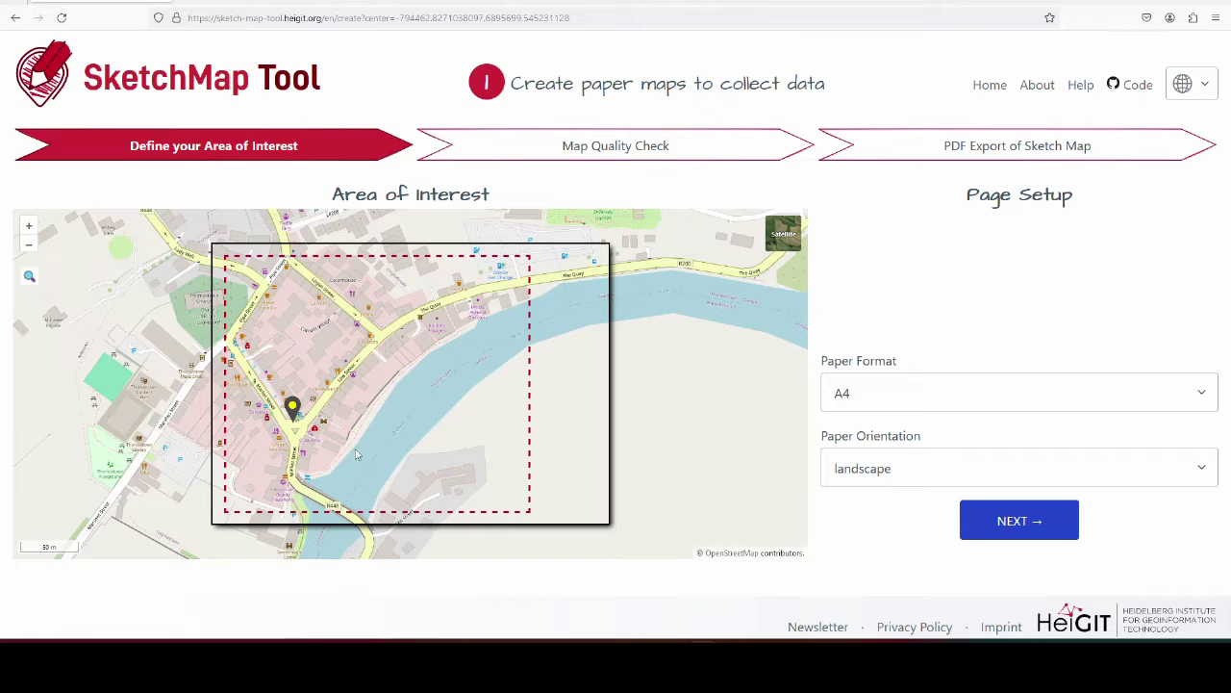
- Widen and shift the area of interest to frame Low Street, The Quay, Chapel Lane and the river bend east of Thomastown's centre
{"action": "scroll", "coordinate": [332, 452], "scroll_direction": "up", "scroll_amount": 2}
{"action": "scroll", "coordinate": [417, 423], "scroll_direction": "down", "scroll_amount": 1}
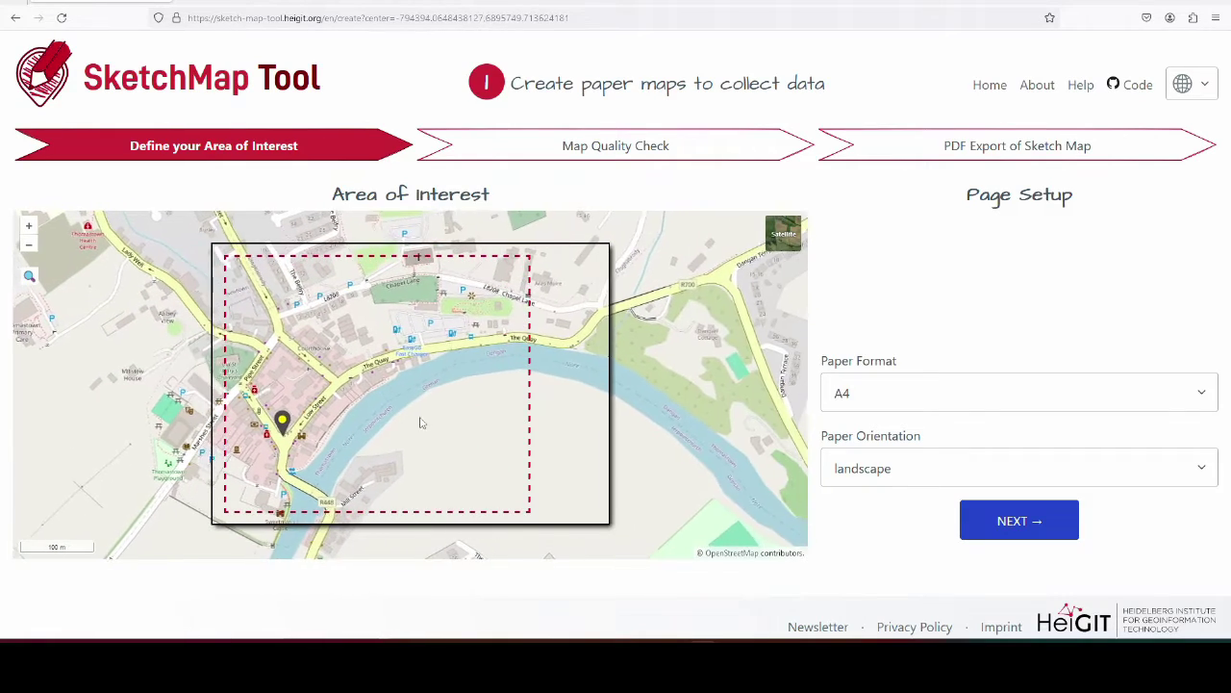
{"action": "left_click_drag", "start_coordinate": [418, 424], "coordinate": [381, 438]}
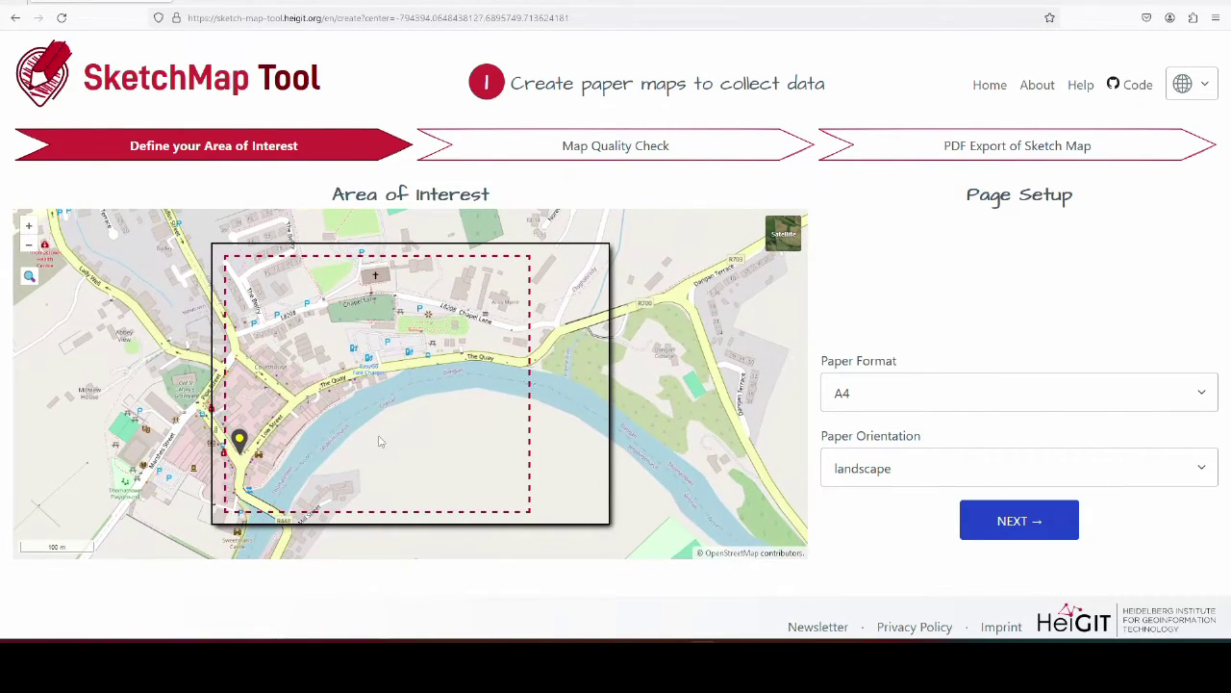
{"action": "scroll", "coordinate": [429, 420], "scroll_direction": "down", "scroll_amount": 1}
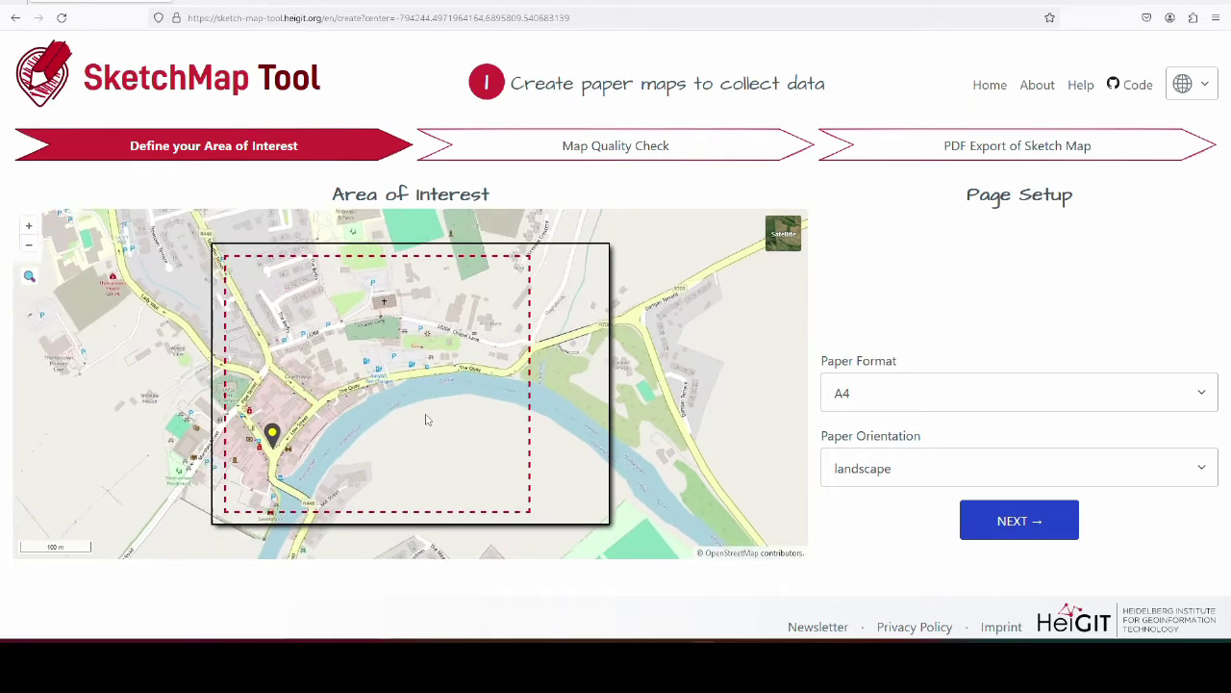
{"action": "mouse_move", "coordinate": [440, 426]}
{"action": "left_mouse_down"}
{"action": "mouse_move", "coordinate": [412, 439]}
{"action": "mouse_move", "coordinate": [423, 432]}
{"action": "left_mouse_up"}
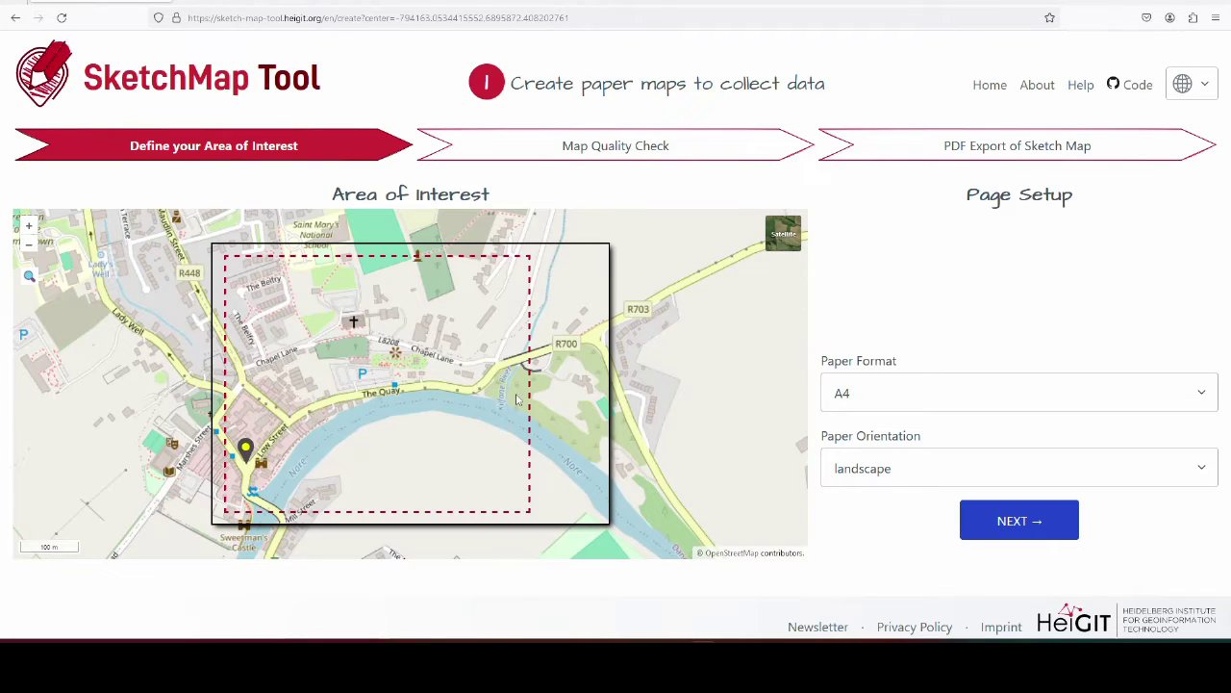
{"action": "left_click_drag", "start_coordinate": [524, 396], "coordinate": [516, 403]}
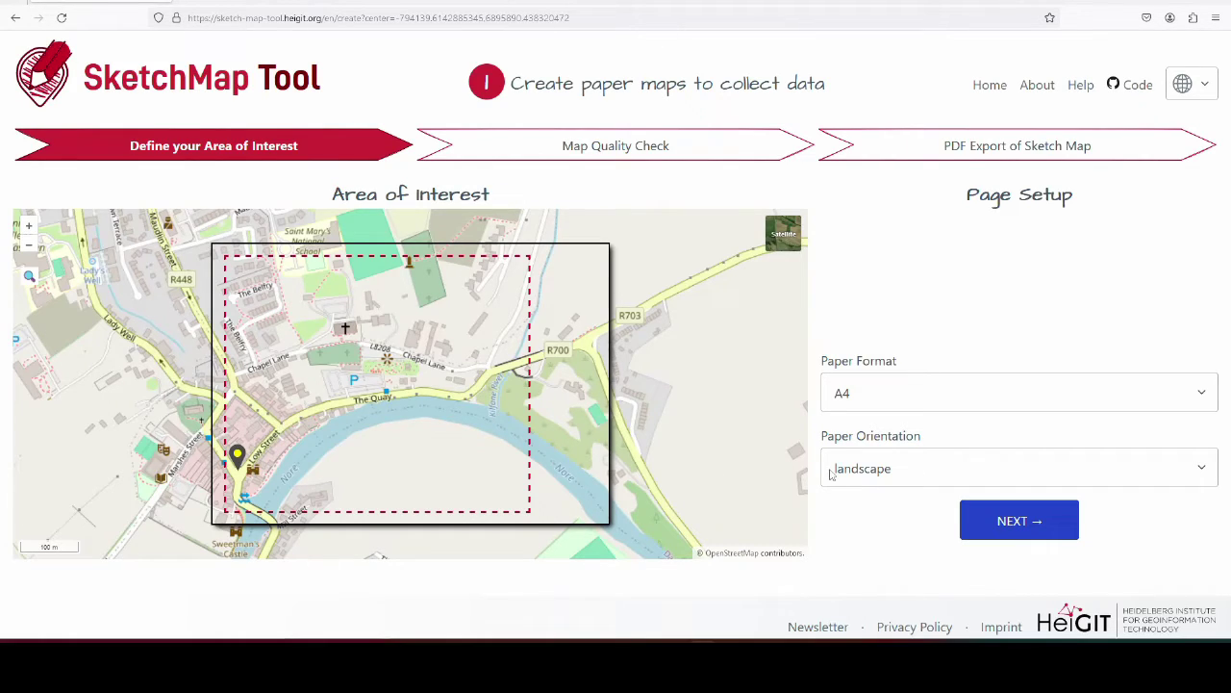
- Generate the results for the framed Thomastown area and open the Map Quality Check Report in a separate tab
{"action": "left_click", "coordinate": [1026, 523]}
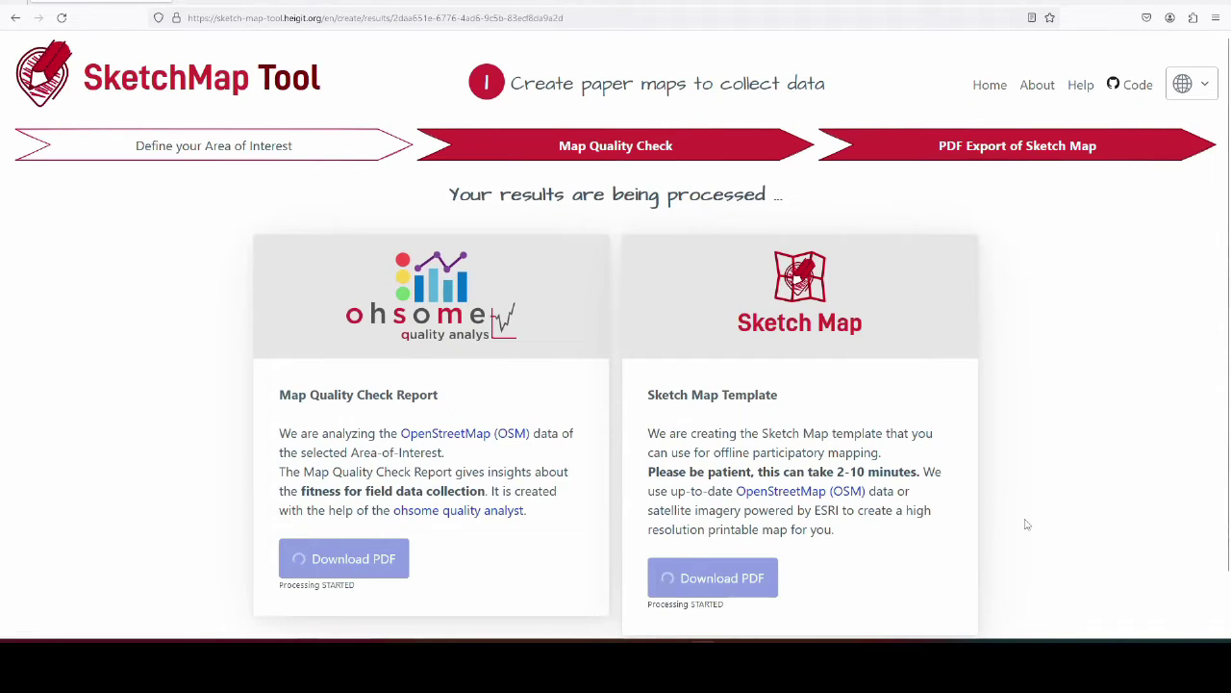
{"action": "scroll", "coordinate": [1095, 423], "scroll_direction": "down", "scroll_amount": 1}
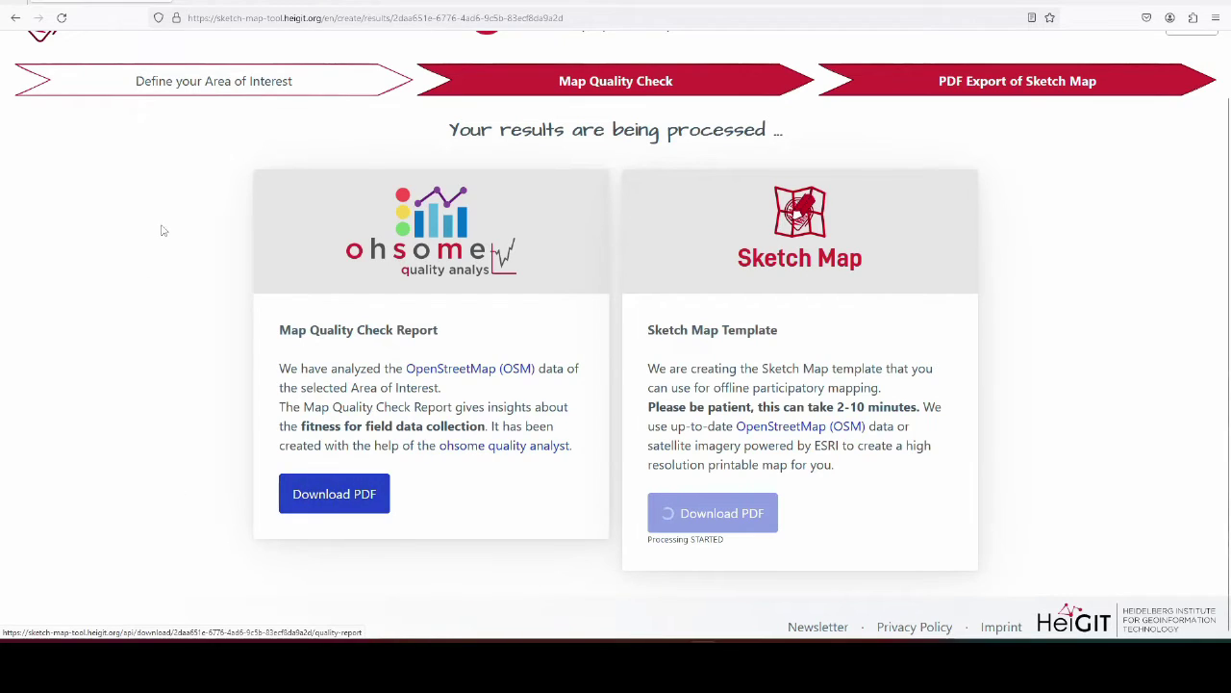
{"action": "right_click", "coordinate": [349, 499]}
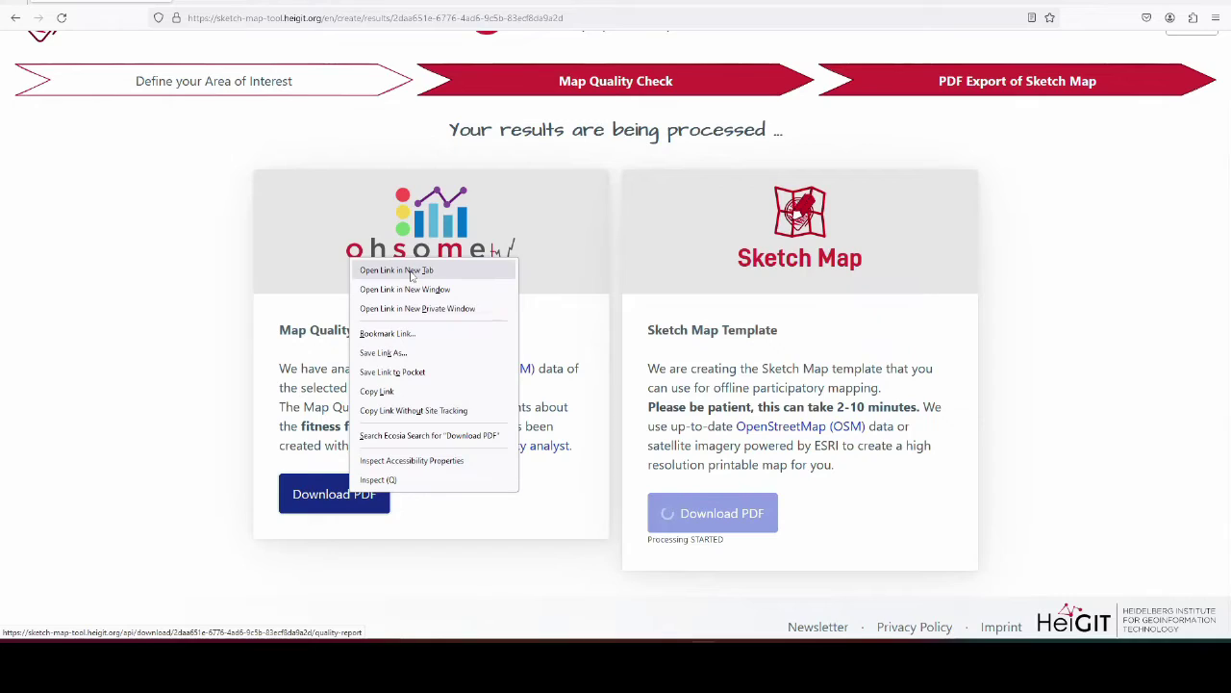
{"action": "left_click", "coordinate": [365, 266]}
{"action": "left_click", "coordinate": [260, 4]}
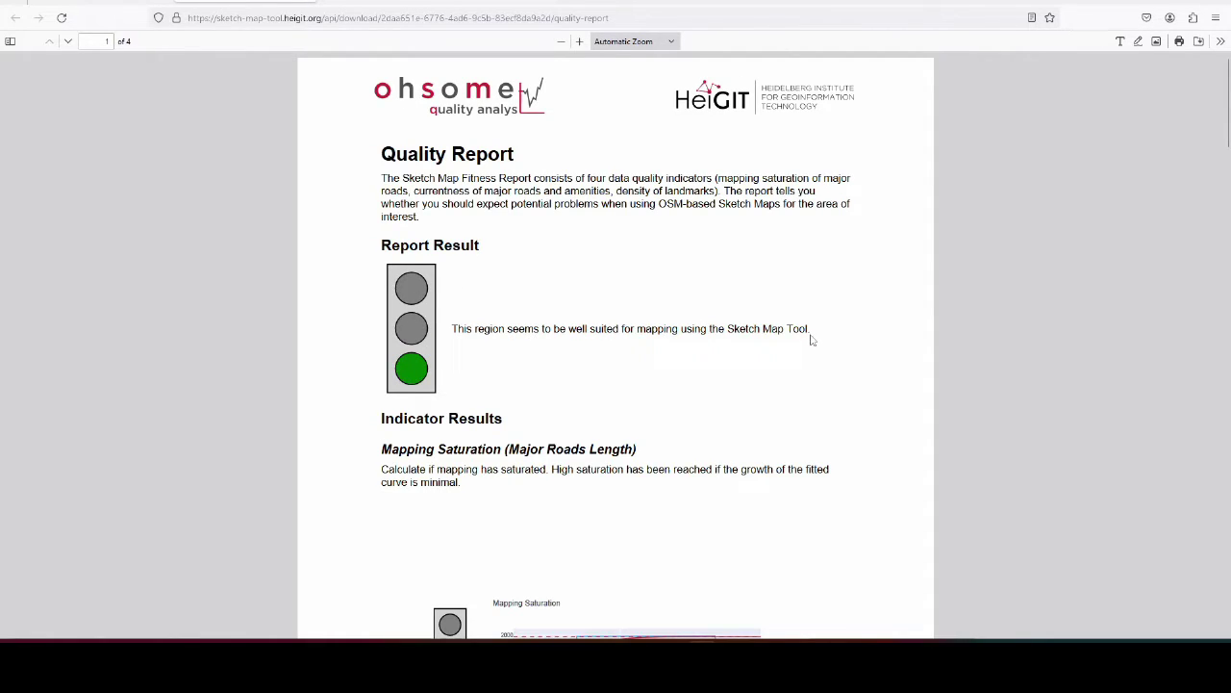
- Examine the quality report's mapping saturation and currentness indicators for major roads
{"action": "scroll", "coordinate": [297, 275], "scroll_direction": "down", "scroll_amount": 5}
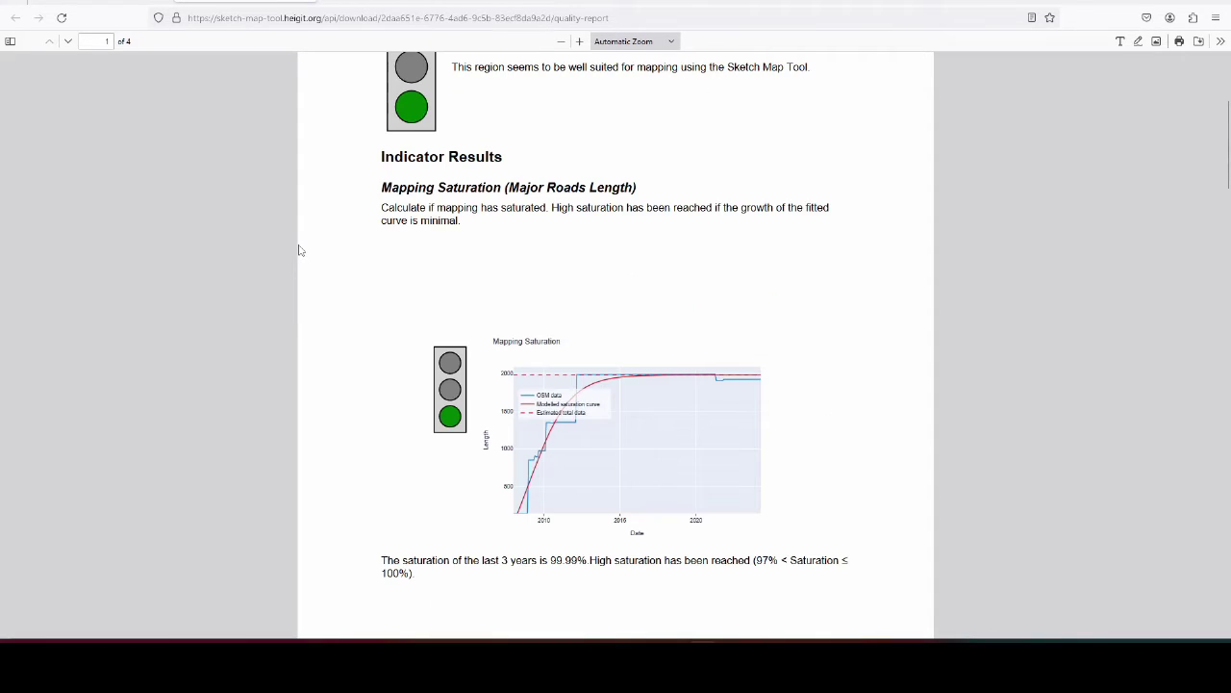
{"action": "scroll", "coordinate": [303, 266], "scroll_direction": "down", "scroll_amount": 2}
{"action": "scroll", "coordinate": [325, 229], "scroll_direction": "up", "scroll_amount": 1}
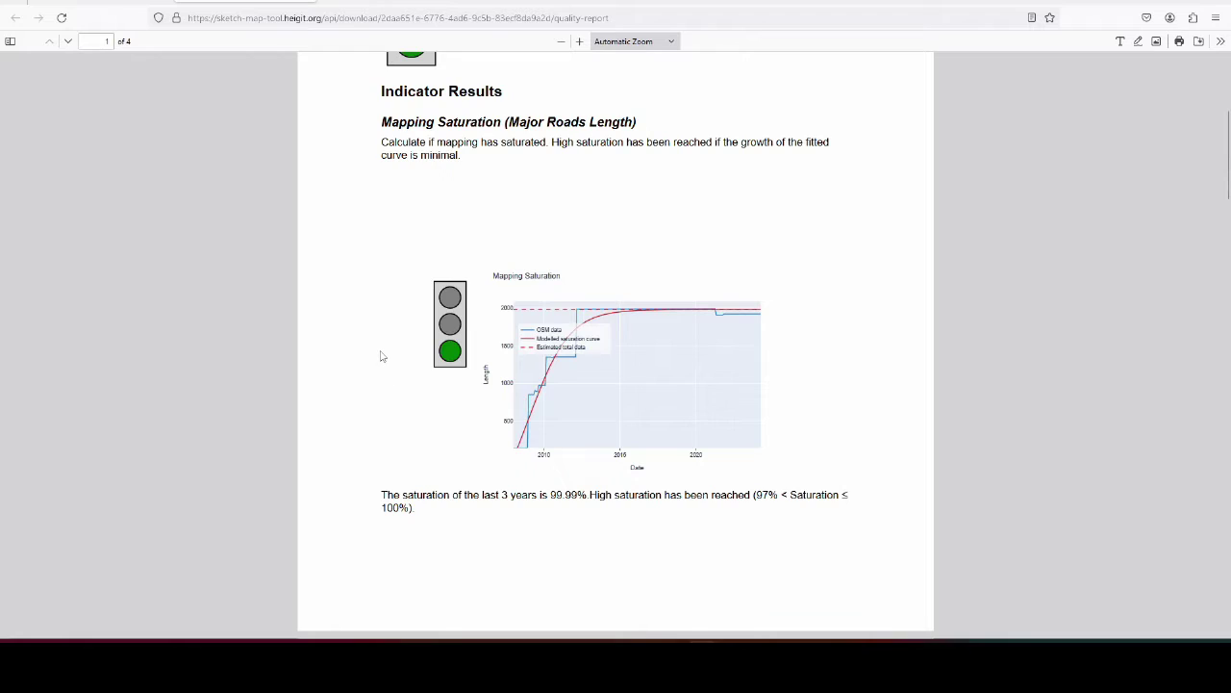
{"action": "scroll", "coordinate": [382, 352], "scroll_direction": "down", "scroll_amount": 7}
{"action": "scroll", "coordinate": [327, 304], "scroll_direction": "down", "scroll_amount": 3}
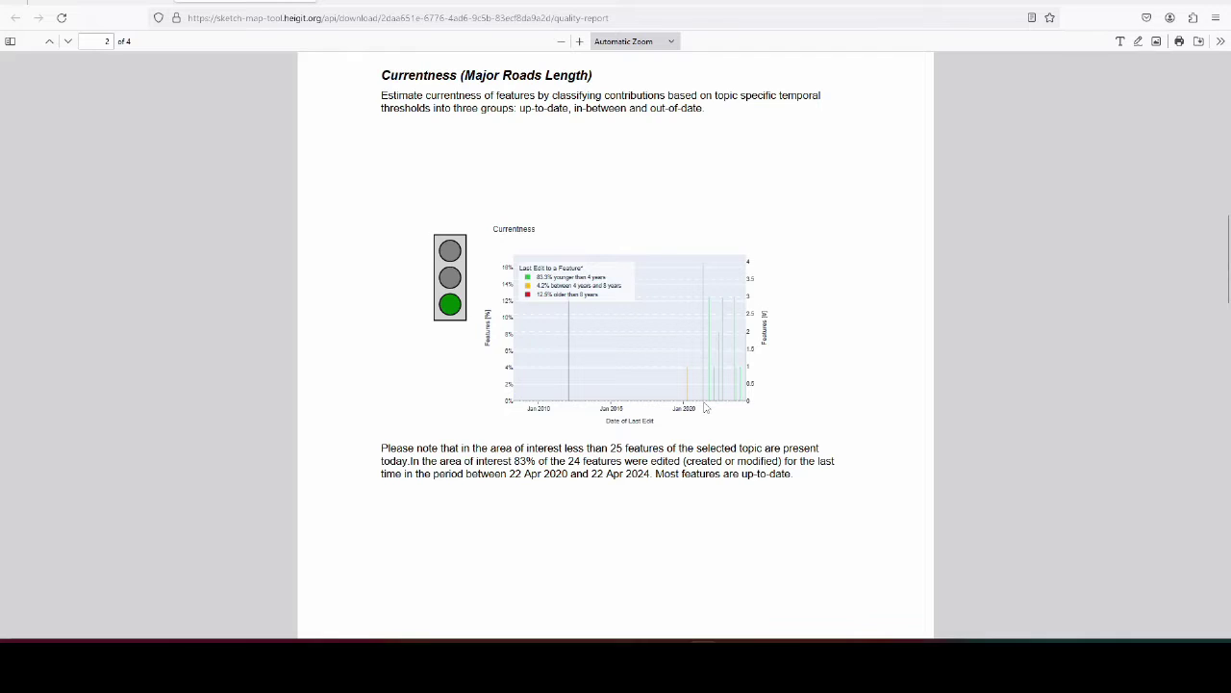
{"action": "scroll", "coordinate": [321, 359], "scroll_direction": "down", "scroll_amount": 5}
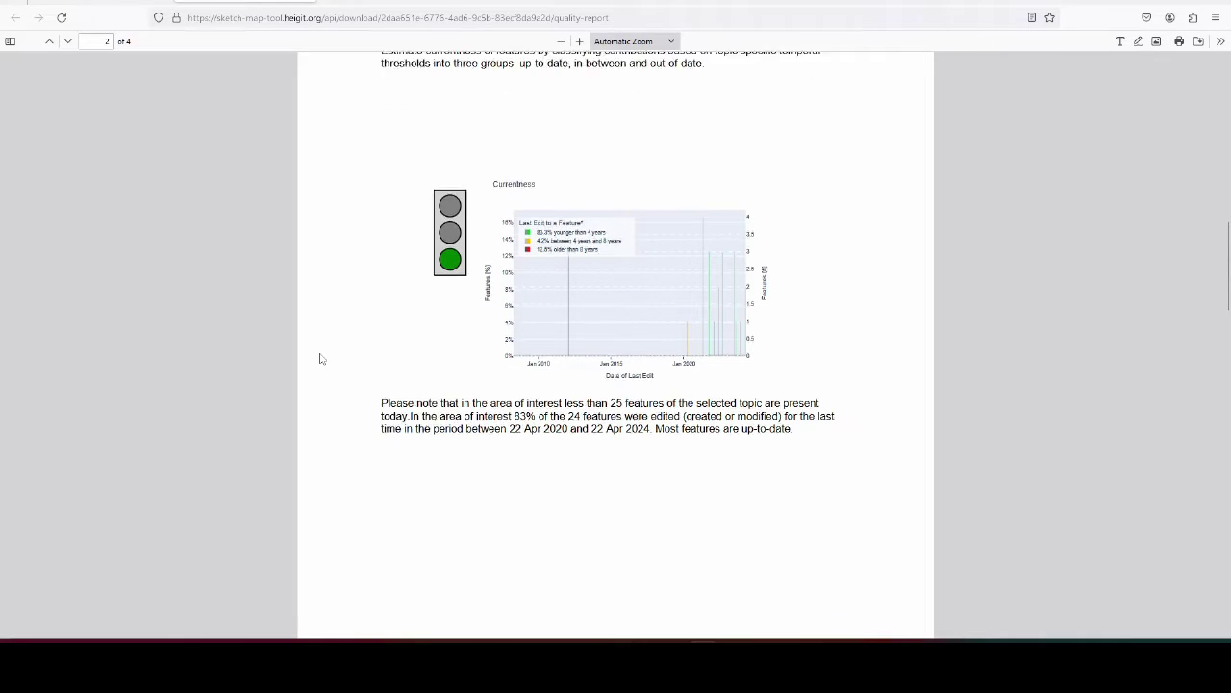
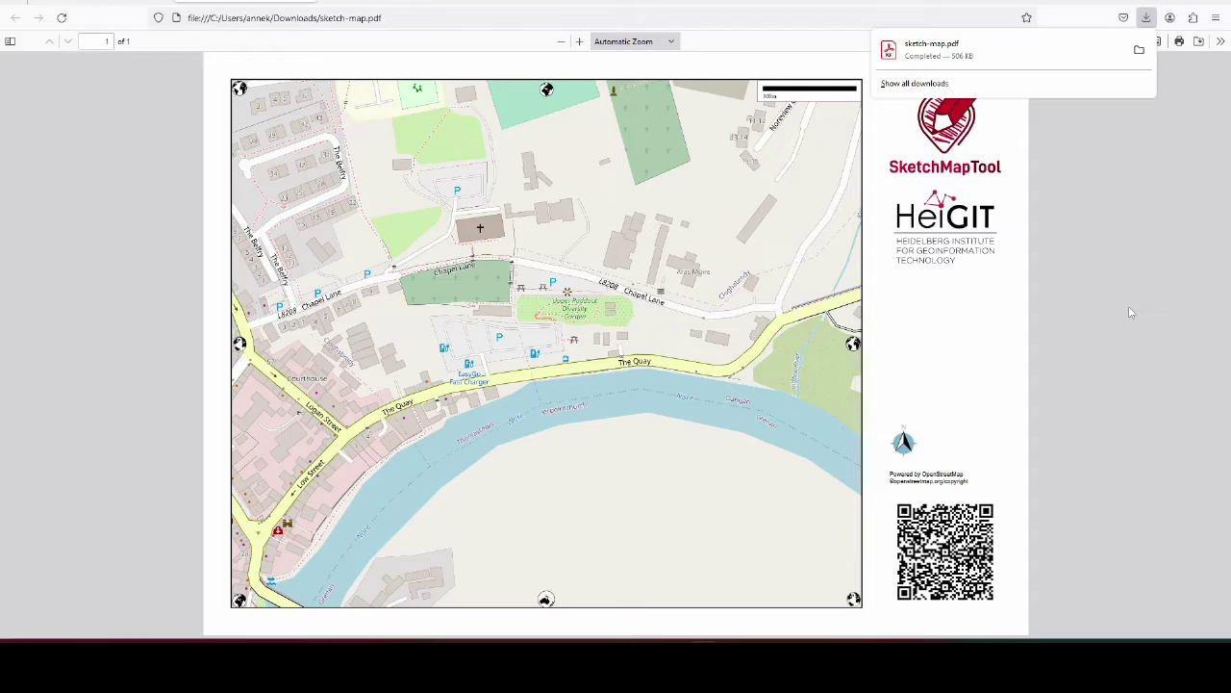
- Close the Thomastown sketch map PDF and open the Sketch Map Tool's help page
{"action": "left_click", "coordinate": [1128, 306]}
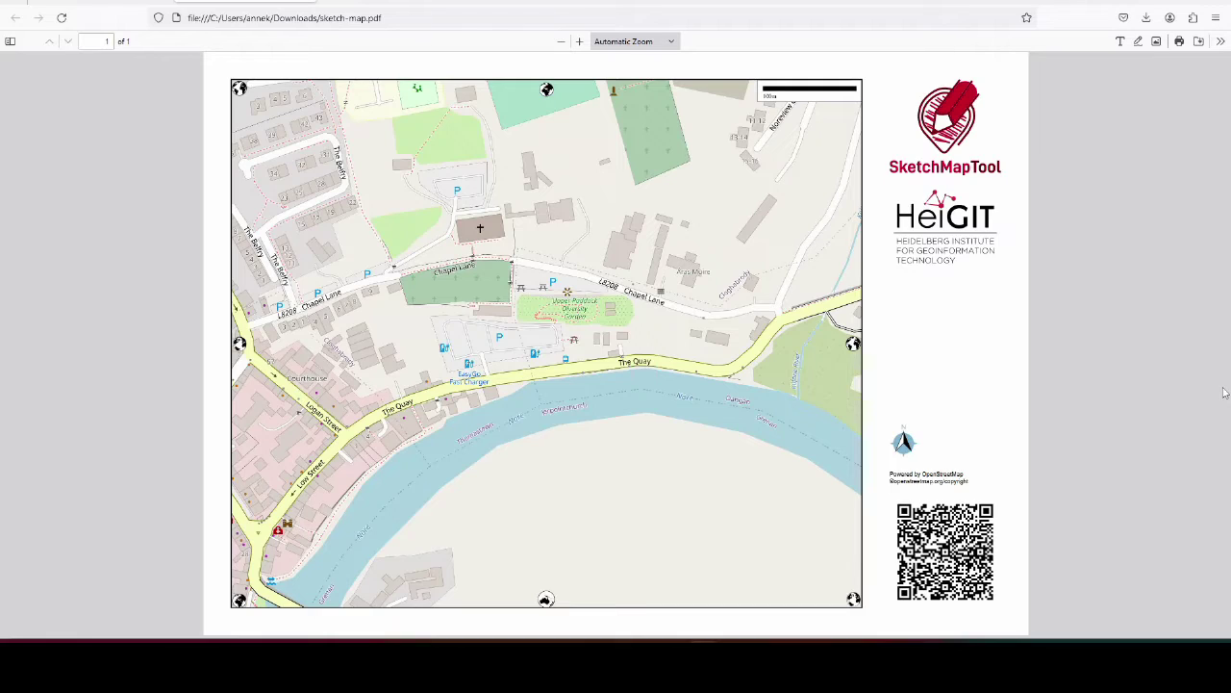
{"action": "key", "text": "ctrl+w"}
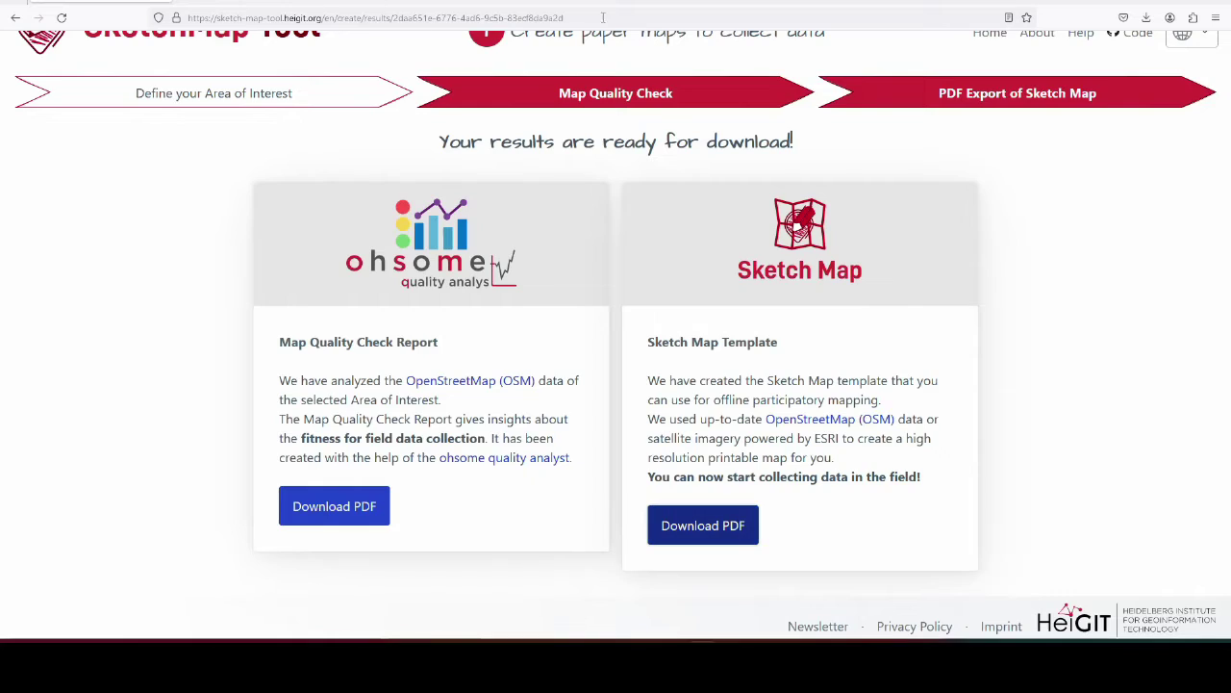
{"action": "scroll", "coordinate": [1086, 195], "scroll_direction": "up", "scroll_amount": 1}
{"action": "left_click", "coordinate": [1081, 86]}
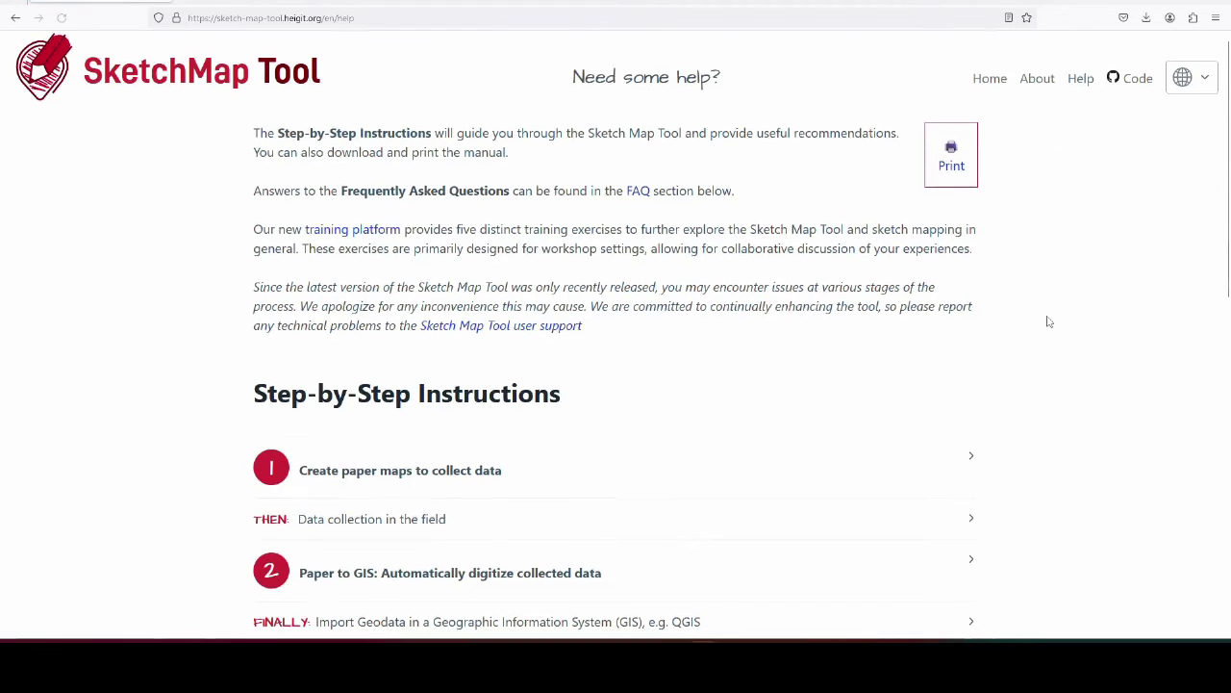
- Look over the help page's step-by-step instructions and FAQs, returning to its introduction
{"action": "scroll", "coordinate": [1049, 314], "scroll_direction": "down", "scroll_amount": 4}
{"action": "scroll", "coordinate": [1049, 314], "scroll_direction": "up", "scroll_amount": 3}
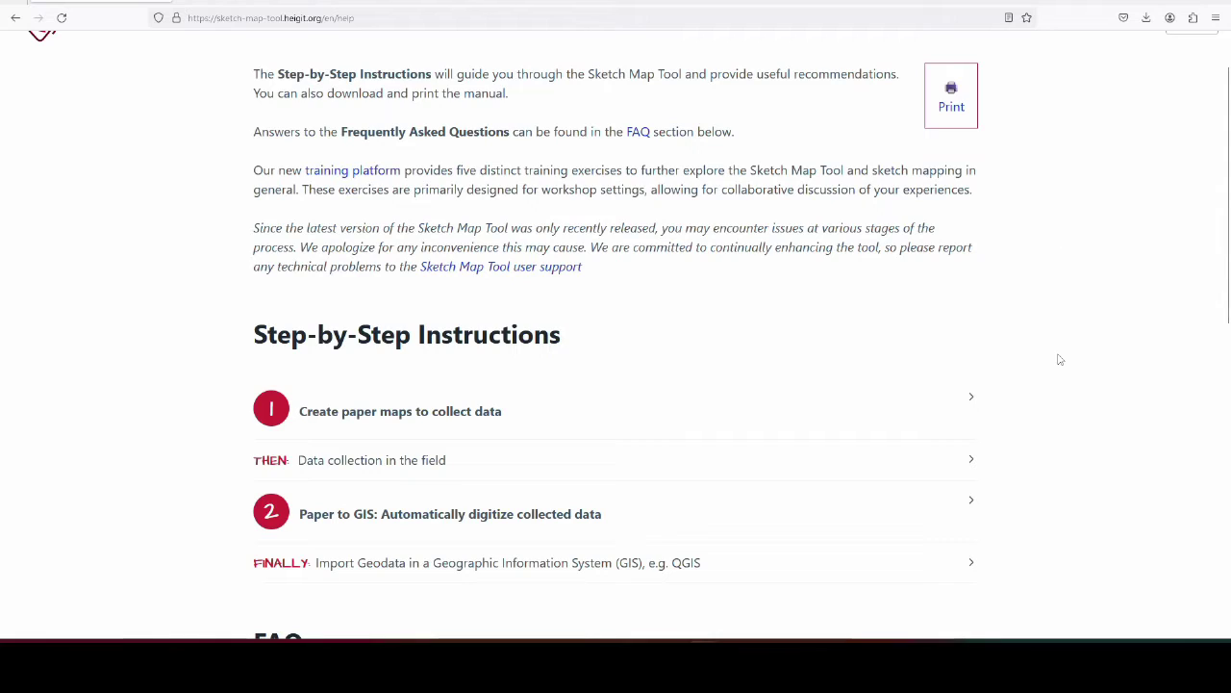
{"action": "scroll", "coordinate": [1060, 359], "scroll_direction": "down", "scroll_amount": 1}
{"action": "scroll", "coordinate": [1059, 359], "scroll_direction": "up", "scroll_amount": 3}
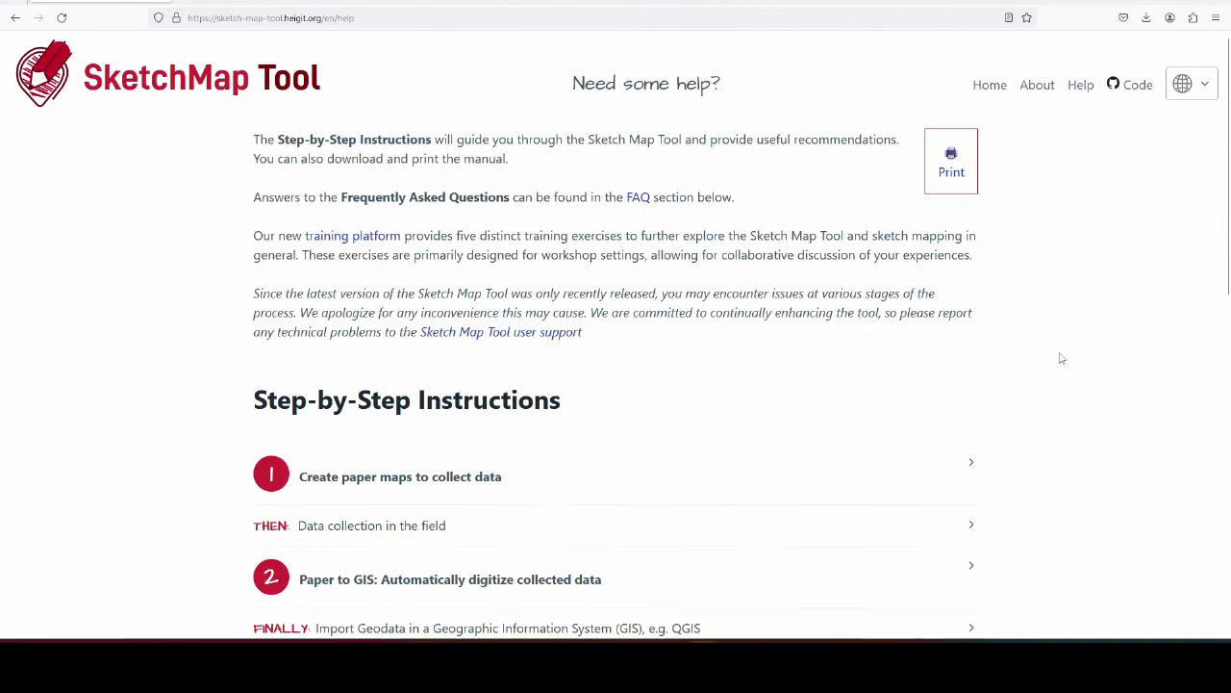
{"action": "scroll", "coordinate": [1064, 352], "scroll_direction": "down", "scroll_amount": 4}
{"action": "scroll", "coordinate": [1064, 354], "scroll_direction": "down", "scroll_amount": 1}
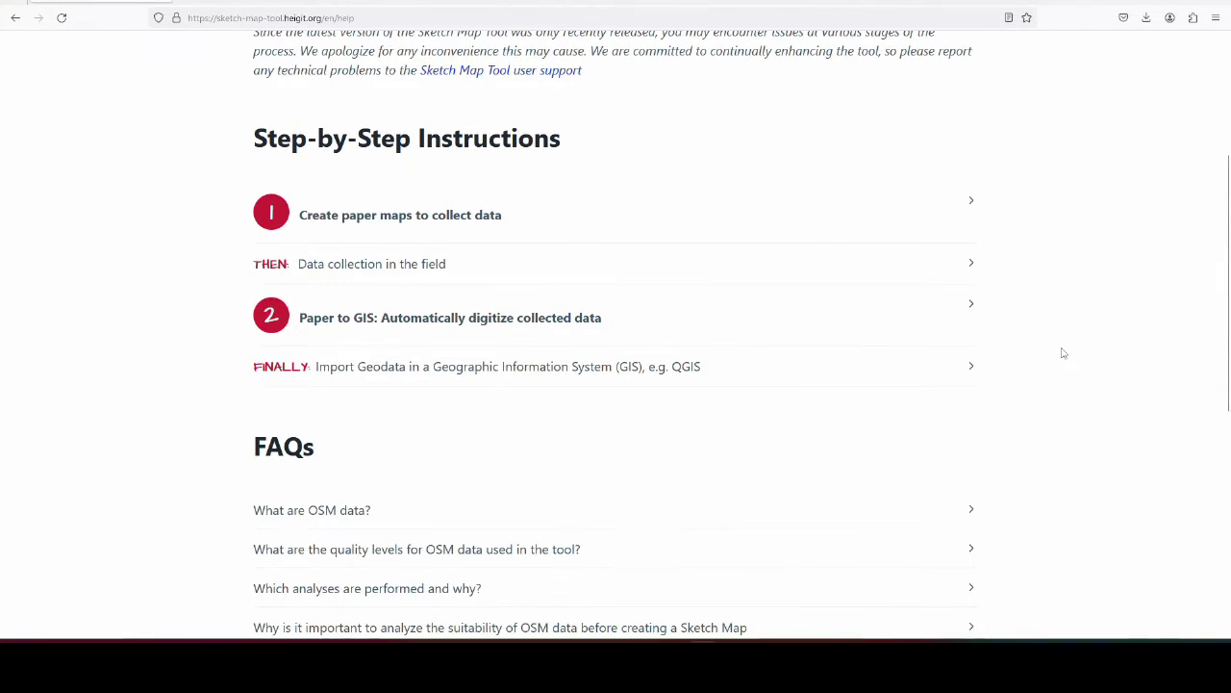
{"action": "scroll", "coordinate": [1062, 350], "scroll_direction": "up", "scroll_amount": 4}
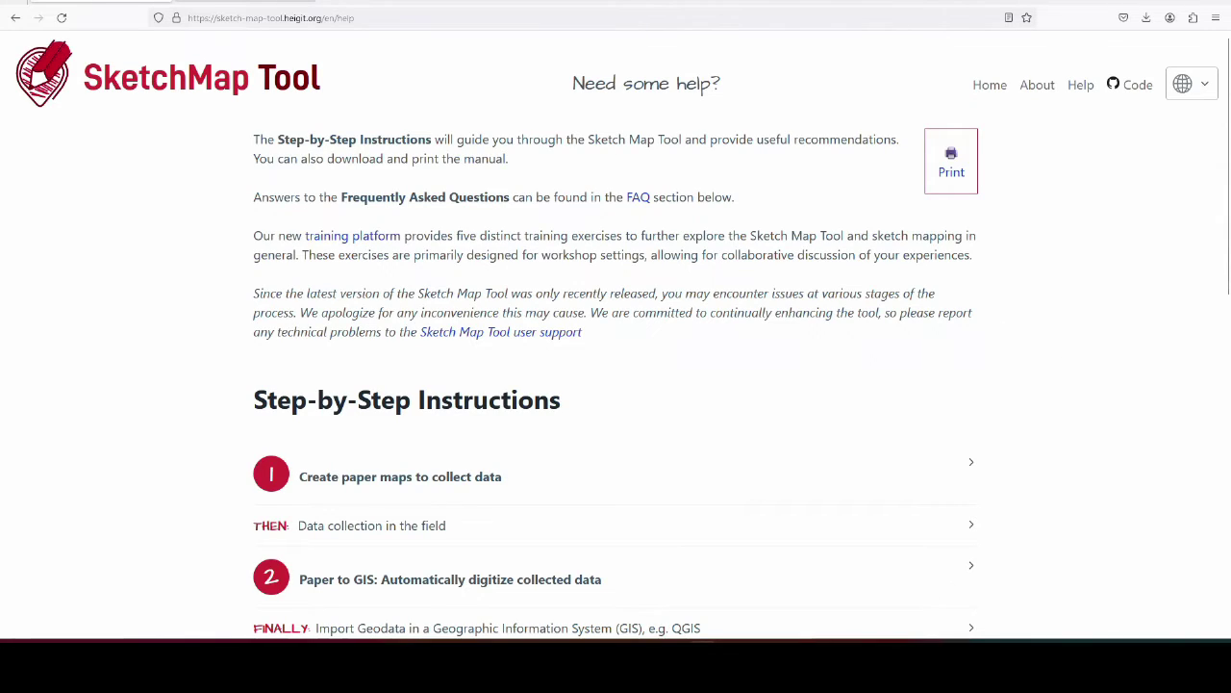
- Set the base map to satellite imagery for the A4 landscape area north of Inistioge and generate the results
{"action": "left_click", "coordinate": [229, 1]}
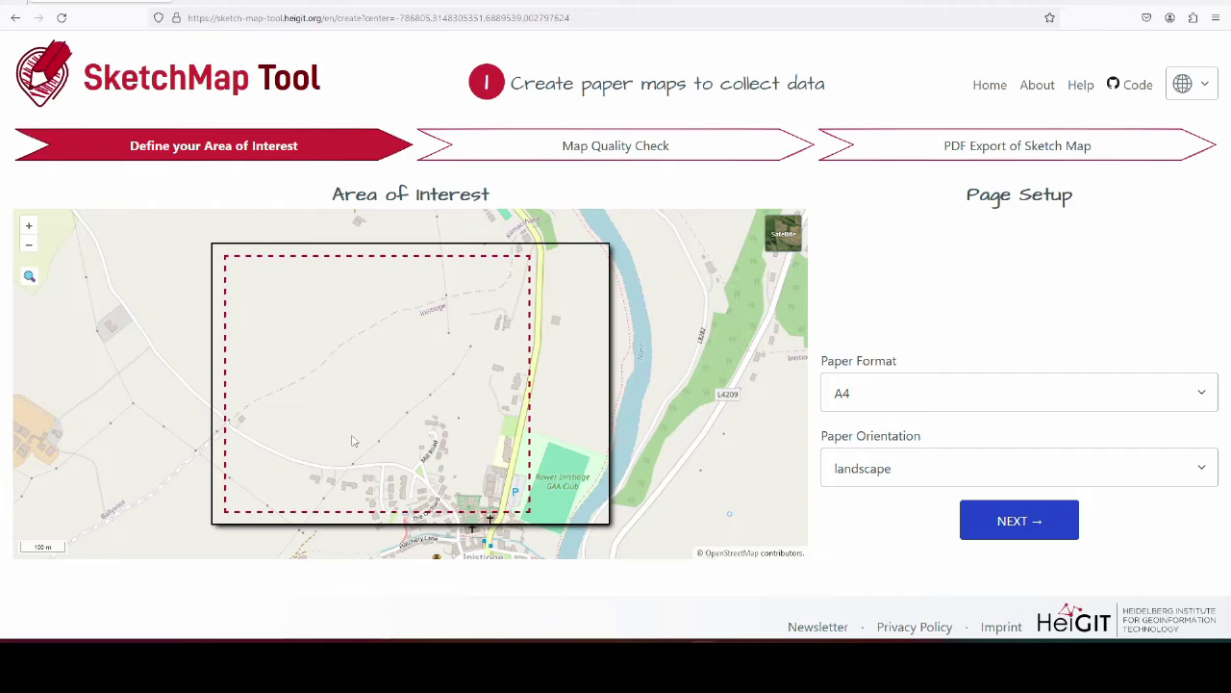
{"action": "left_click", "coordinate": [784, 234]}
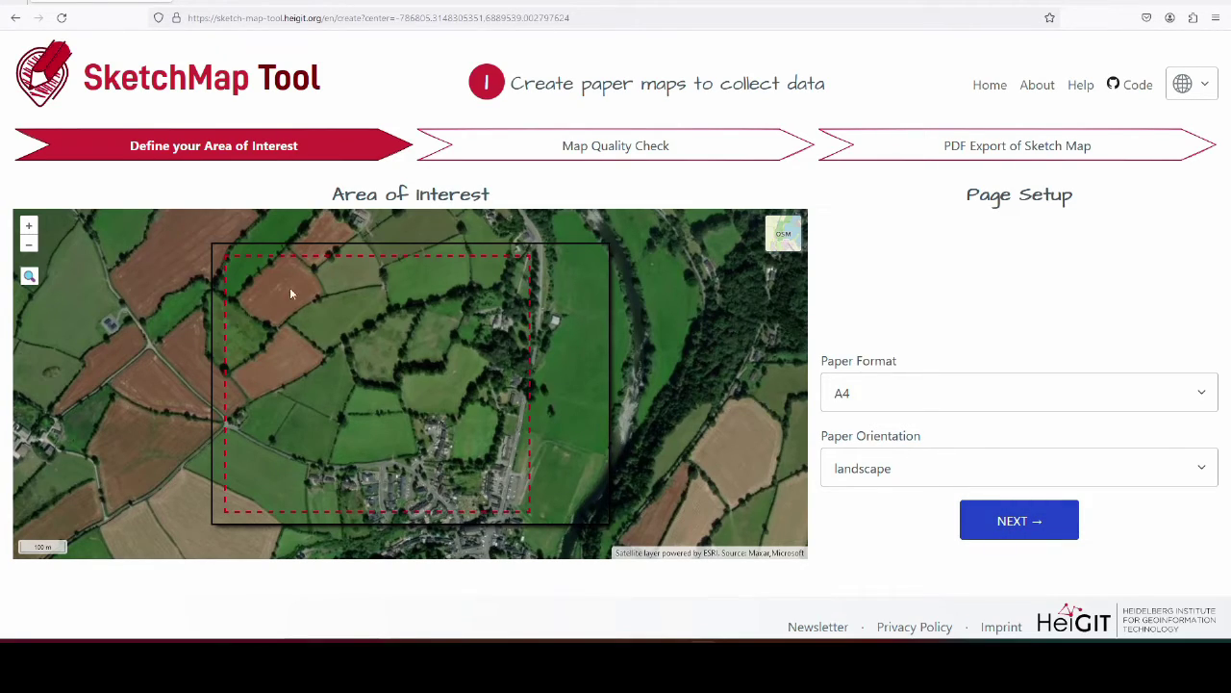
{"action": "left_click", "coordinate": [1024, 525]}
{"action": "scroll", "coordinate": [673, 514], "scroll_direction": "down", "scroll_amount": 1}
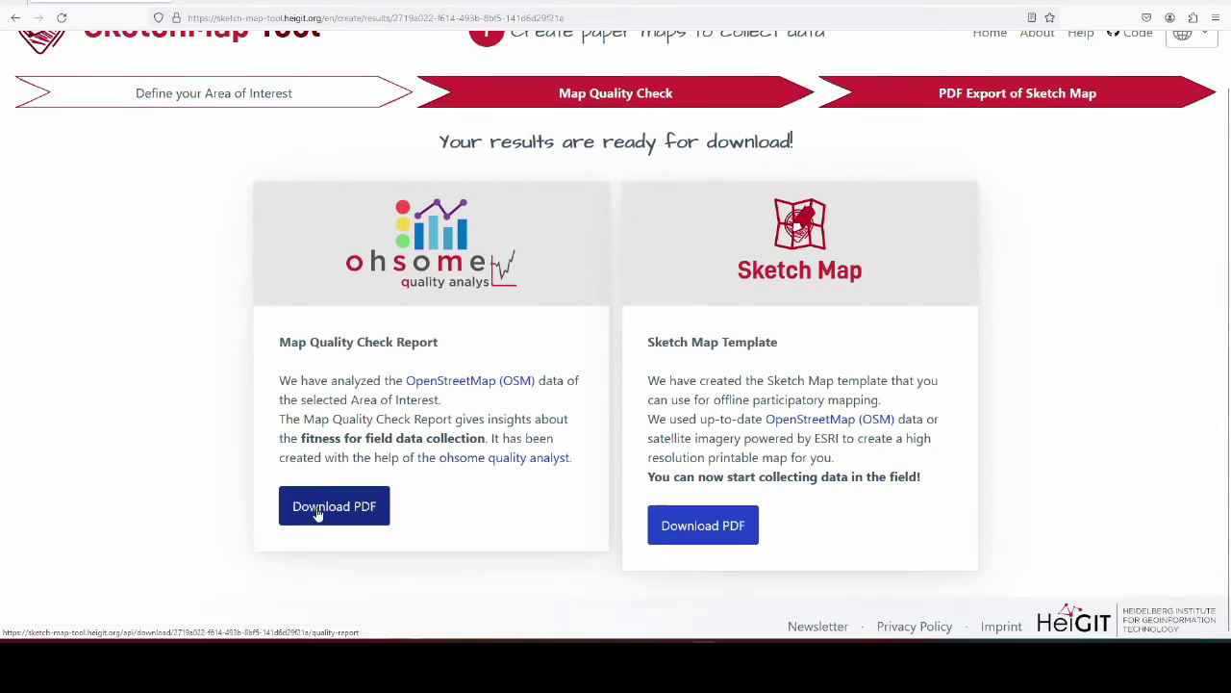
- Open the Inistioge quality report separately and examine its overall result, mapping saturation, currentness and landmark density
{"action": "right_click", "coordinate": [334, 511]}
{"action": "left_click", "coordinate": [357, 278]}
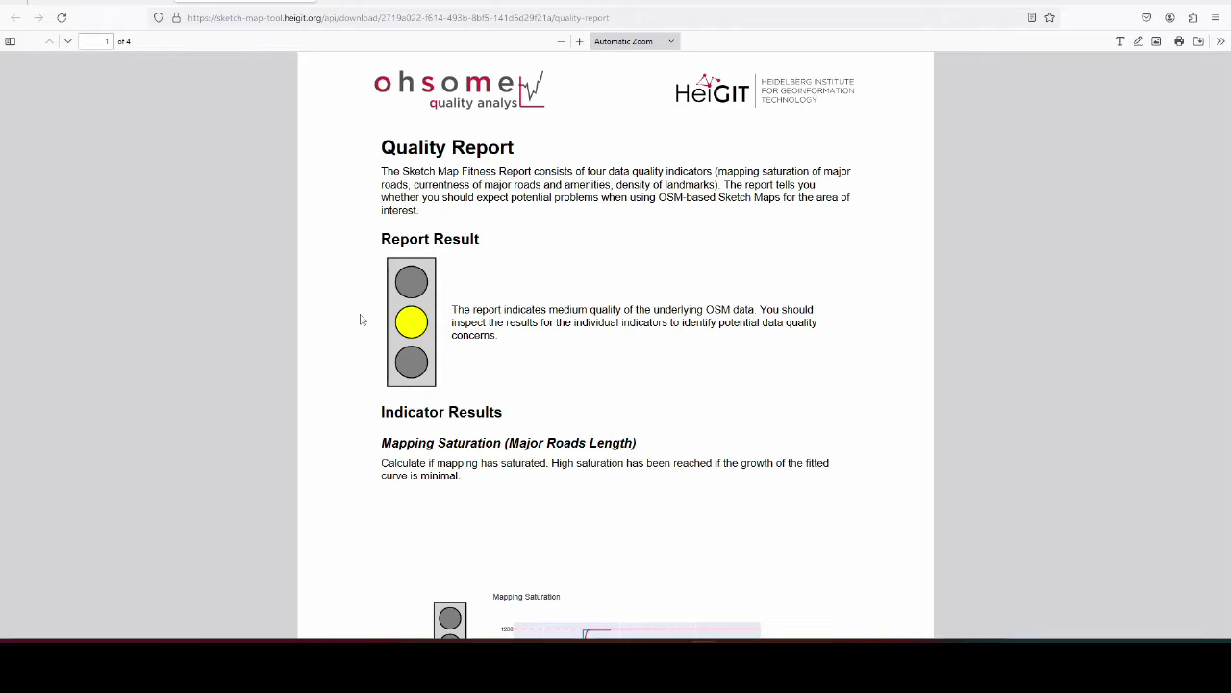
{"action": "scroll", "coordinate": [205, 269], "scroll_direction": "down", "scroll_amount": 2}
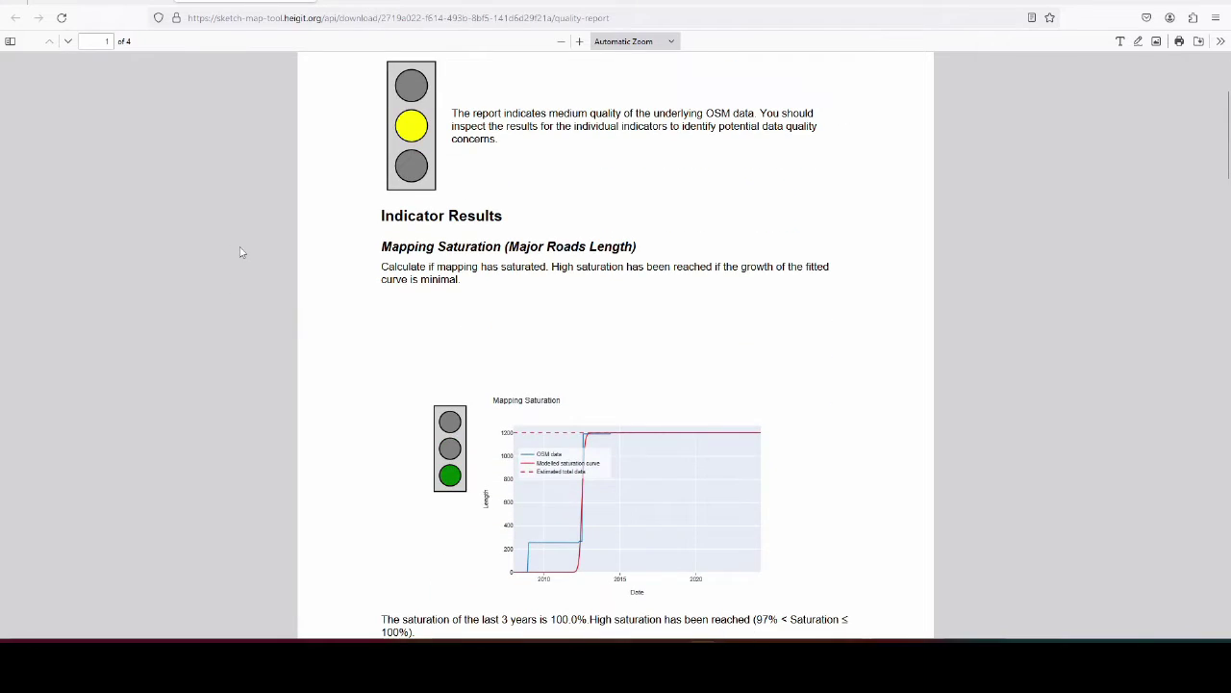
{"action": "scroll", "coordinate": [241, 254], "scroll_direction": "down", "scroll_amount": 3}
{"action": "scroll", "coordinate": [242, 252], "scroll_direction": "down", "scroll_amount": 3}
{"action": "scroll", "coordinate": [242, 251], "scroll_direction": "down", "scroll_amount": 10}
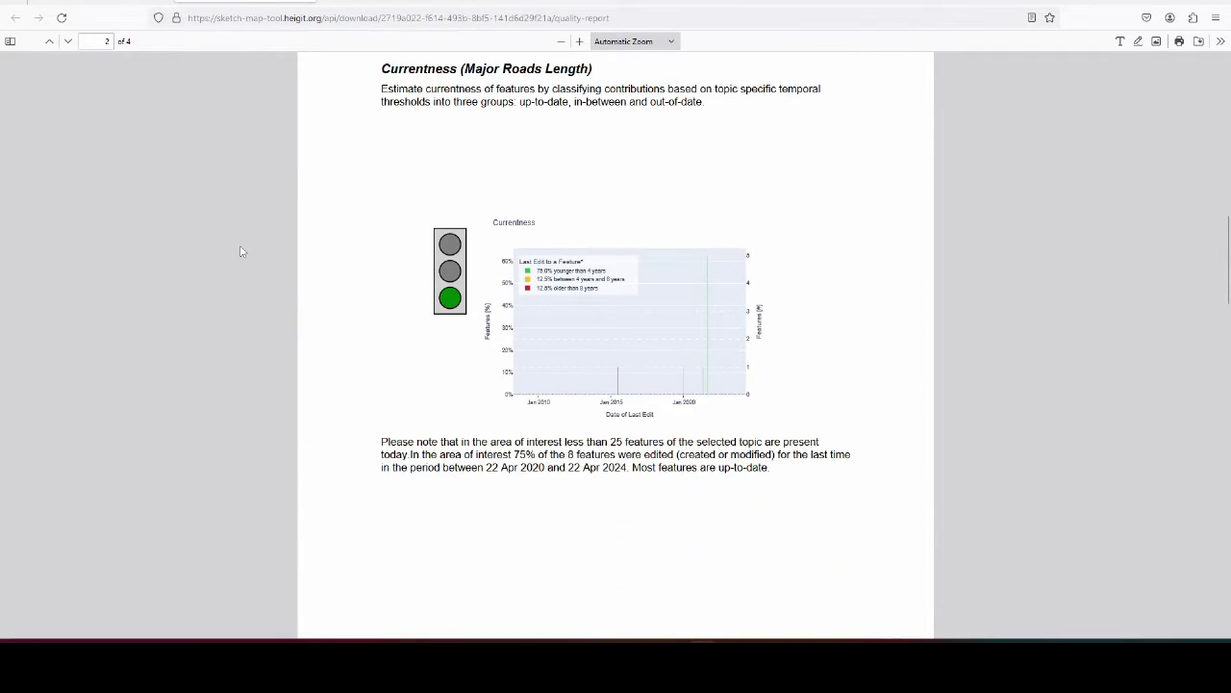
{"action": "scroll", "coordinate": [241, 251], "scroll_direction": "down", "scroll_amount": 1}
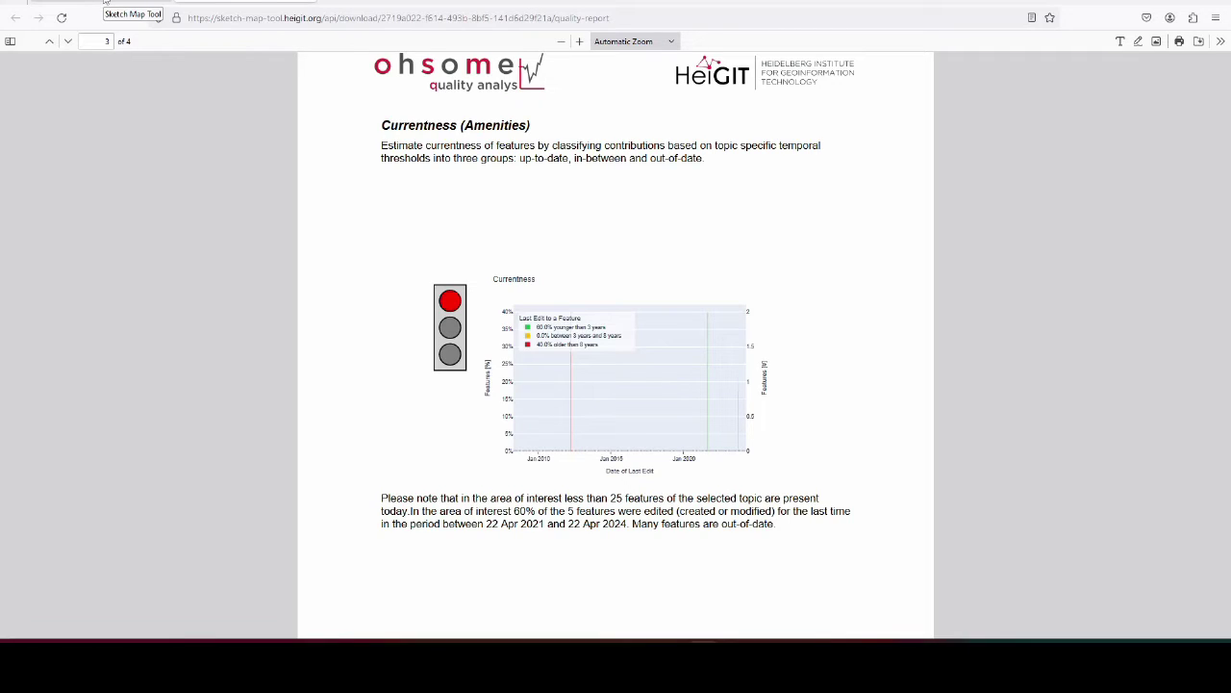
{"action": "scroll", "coordinate": [151, 198], "scroll_direction": "down", "scroll_amount": 10}
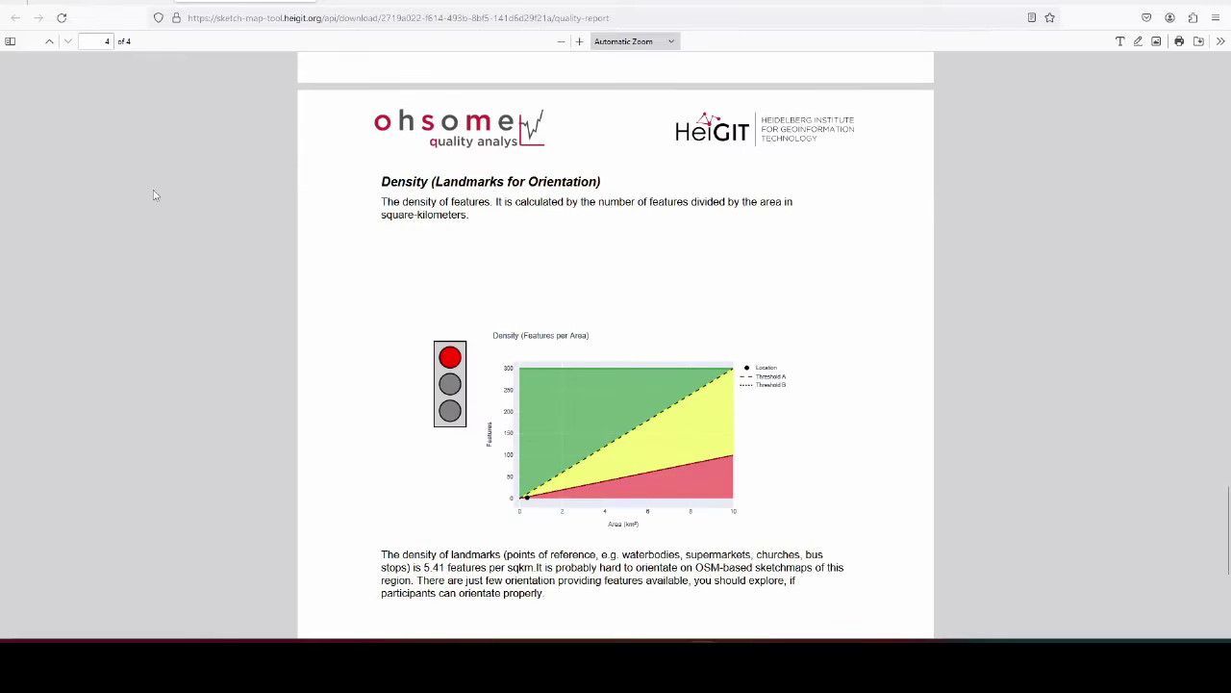
{"action": "scroll", "coordinate": [162, 165], "scroll_direction": "down", "scroll_amount": 1}
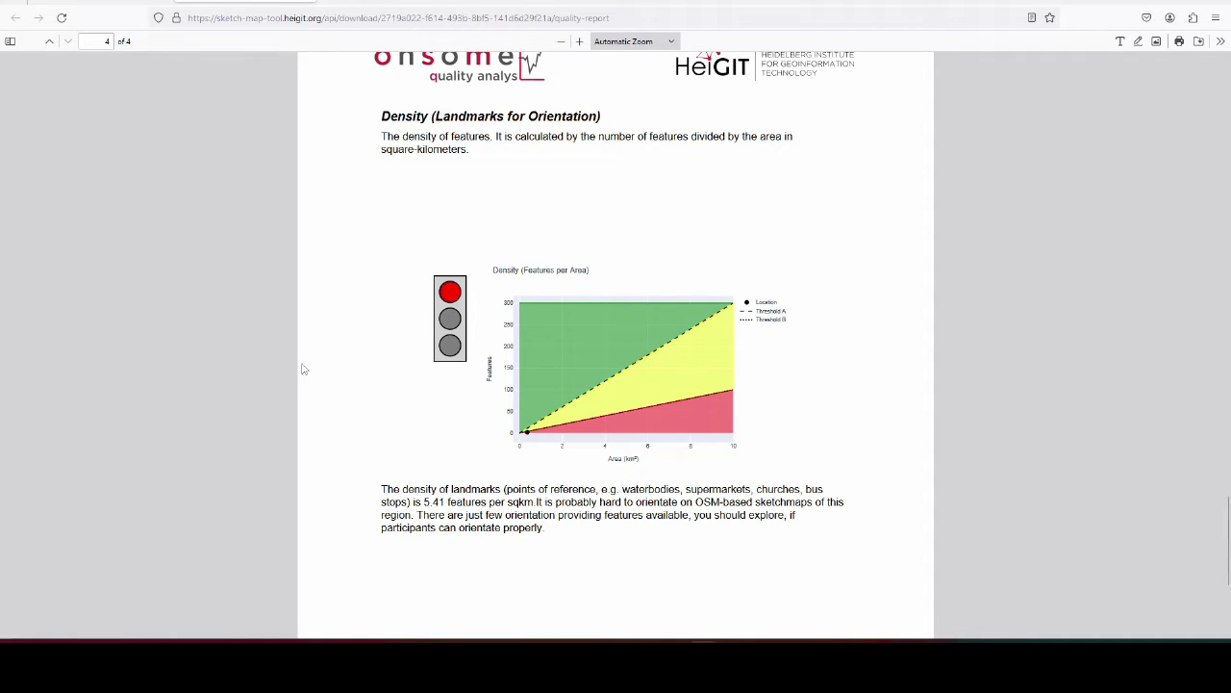
{"action": "scroll", "coordinate": [303, 369], "scroll_direction": "down", "scroll_amount": 1}
- Return to the results page and download the satellite sketch map template PDF to view it
{"action": "key", "text": "alt+Left"}
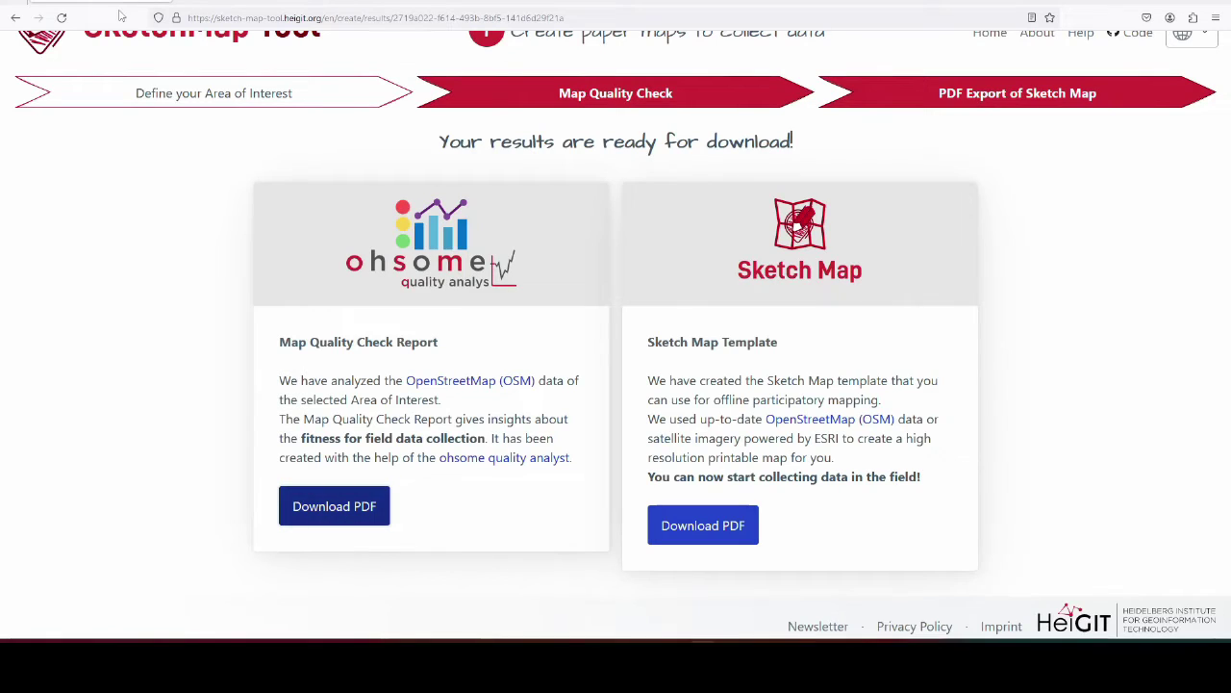
{"action": "left_click", "coordinate": [715, 526]}
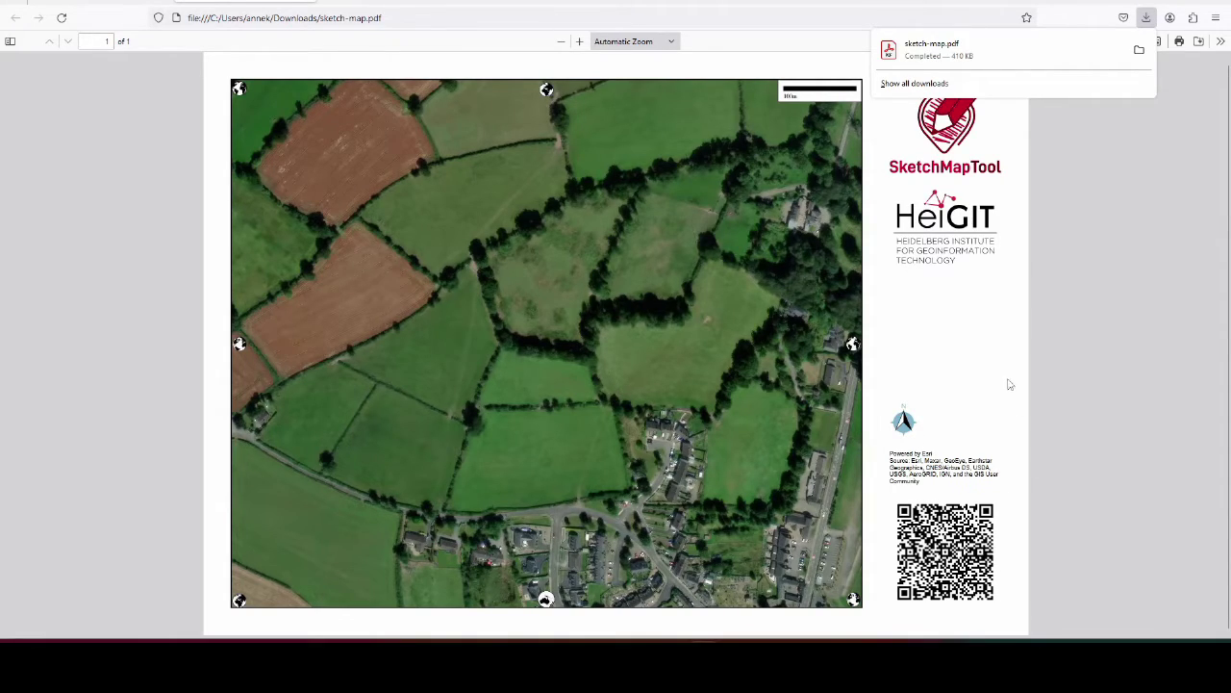
{"action": "left_click", "coordinate": [1139, 247]}
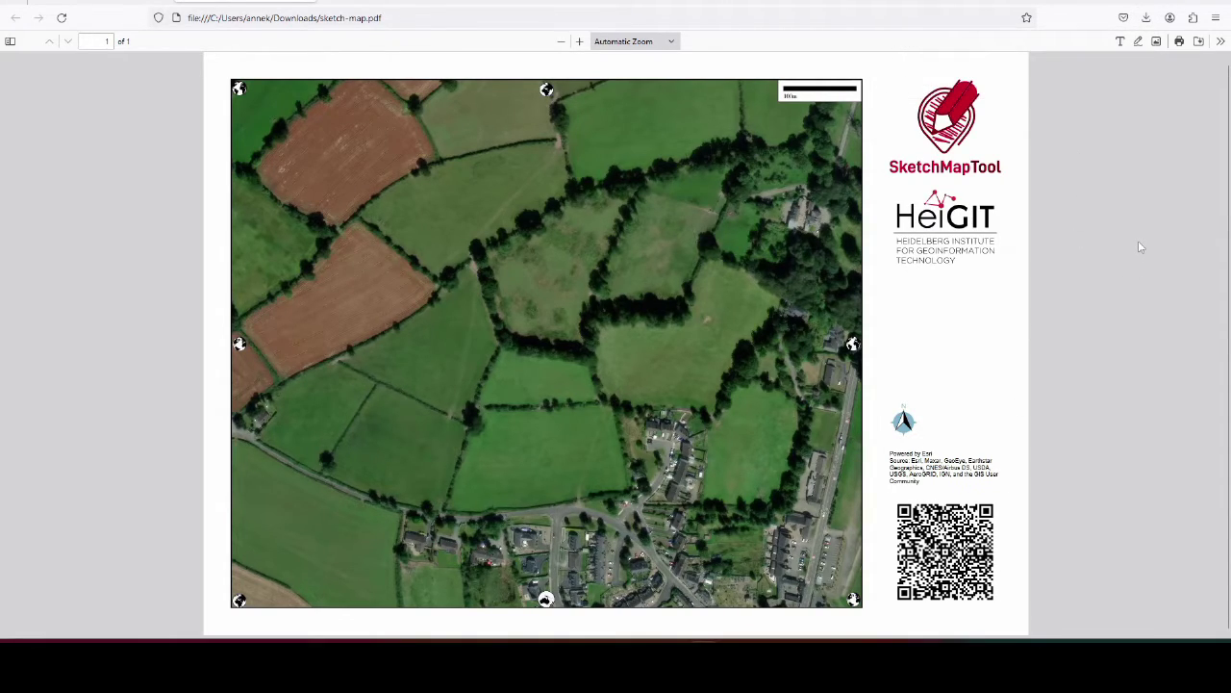
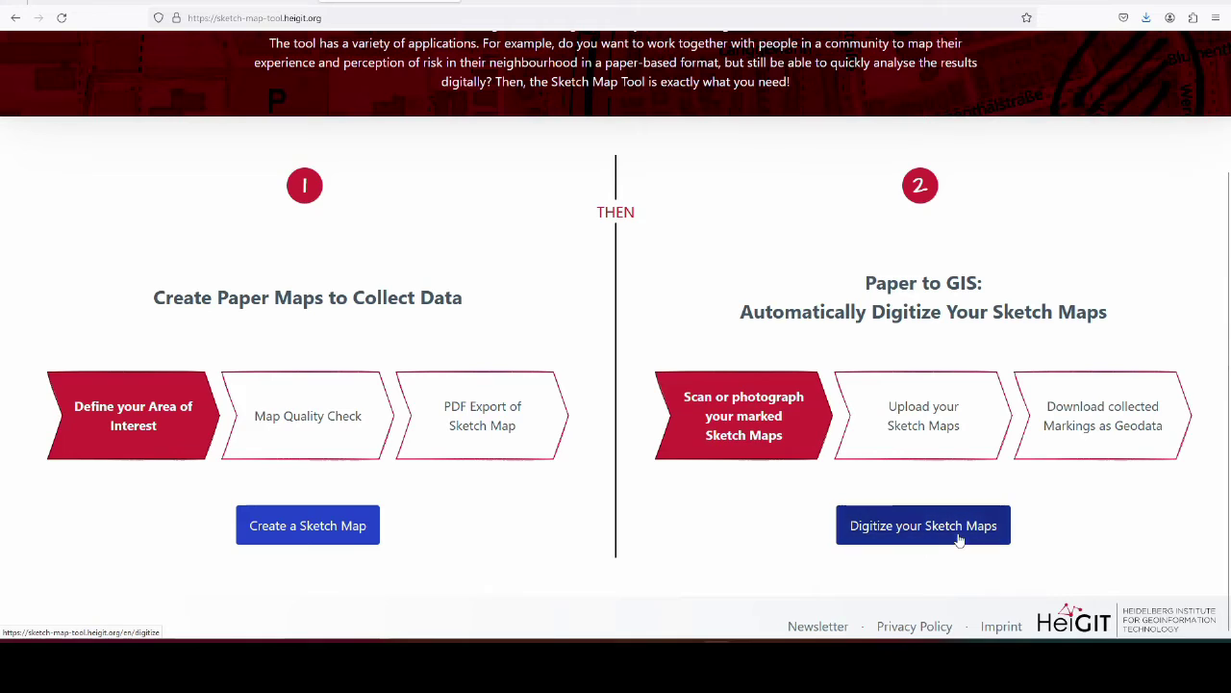
- Open the upload page for digitizing marked sketch maps
{"action": "left_click", "coordinate": [960, 529]}
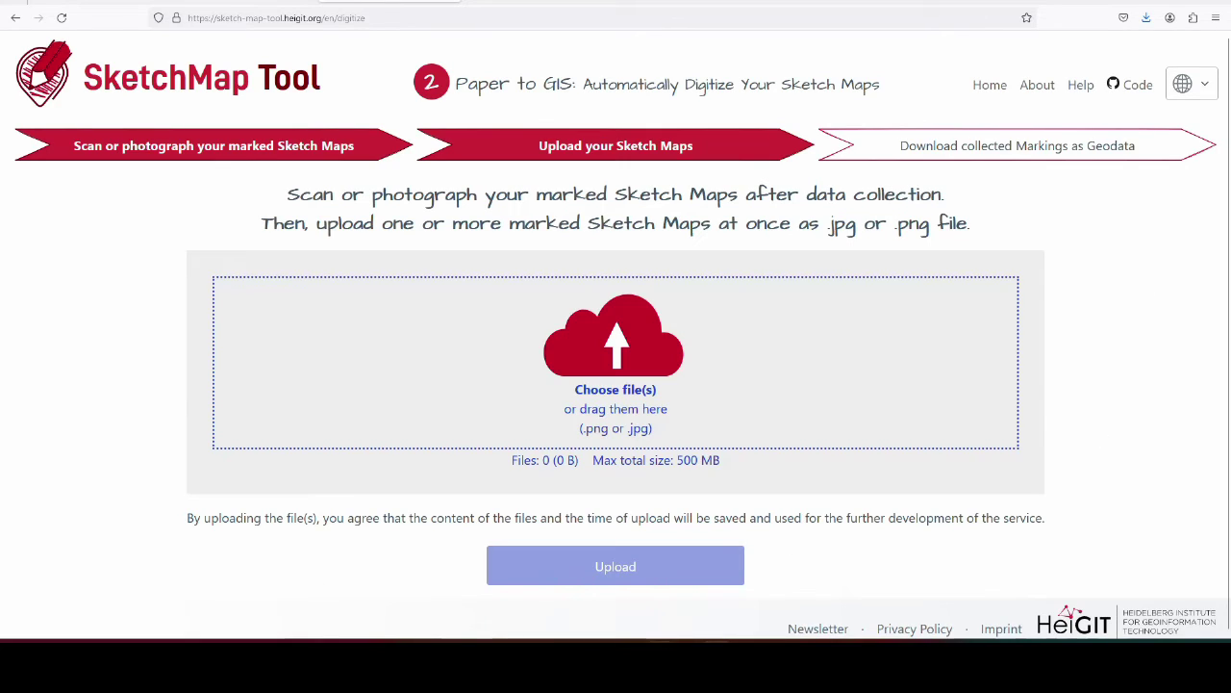
- Add the photo "Thomastown flood prone areas.jpg" from the Sketch Map Tool 1 folder and upload it for digitizing
{"action": "left_click", "coordinate": [673, 582]}
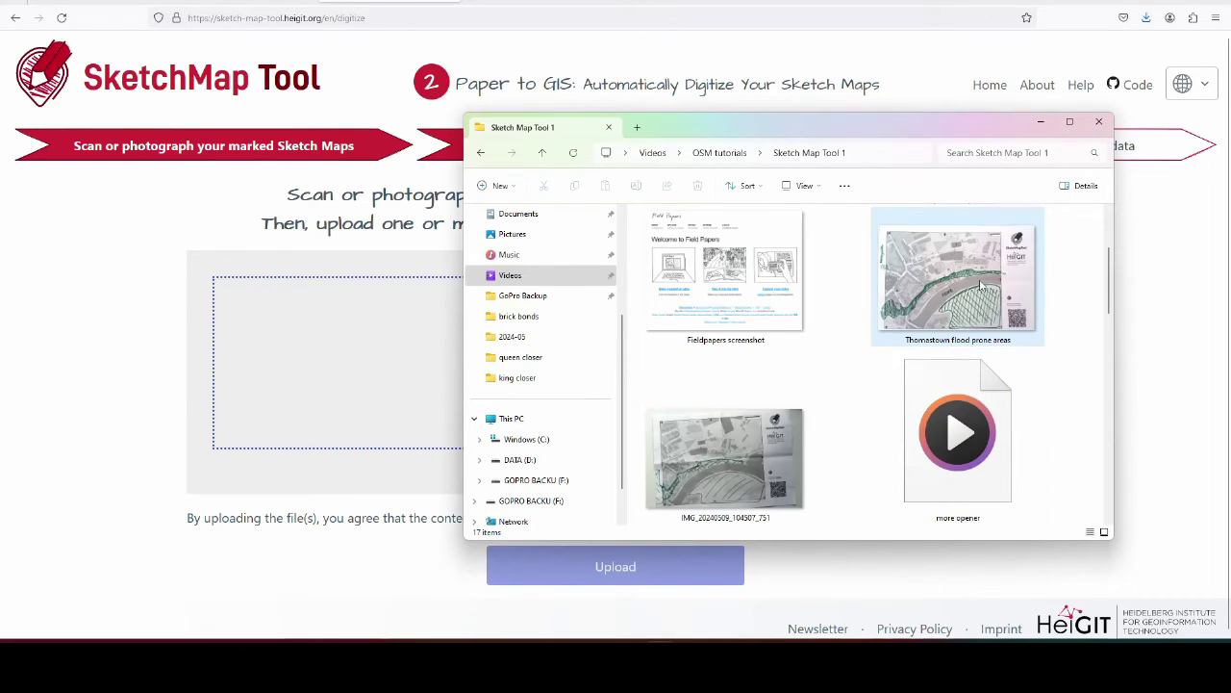
{"action": "left_click_drag", "start_coordinate": [976, 288], "coordinate": [308, 366]}
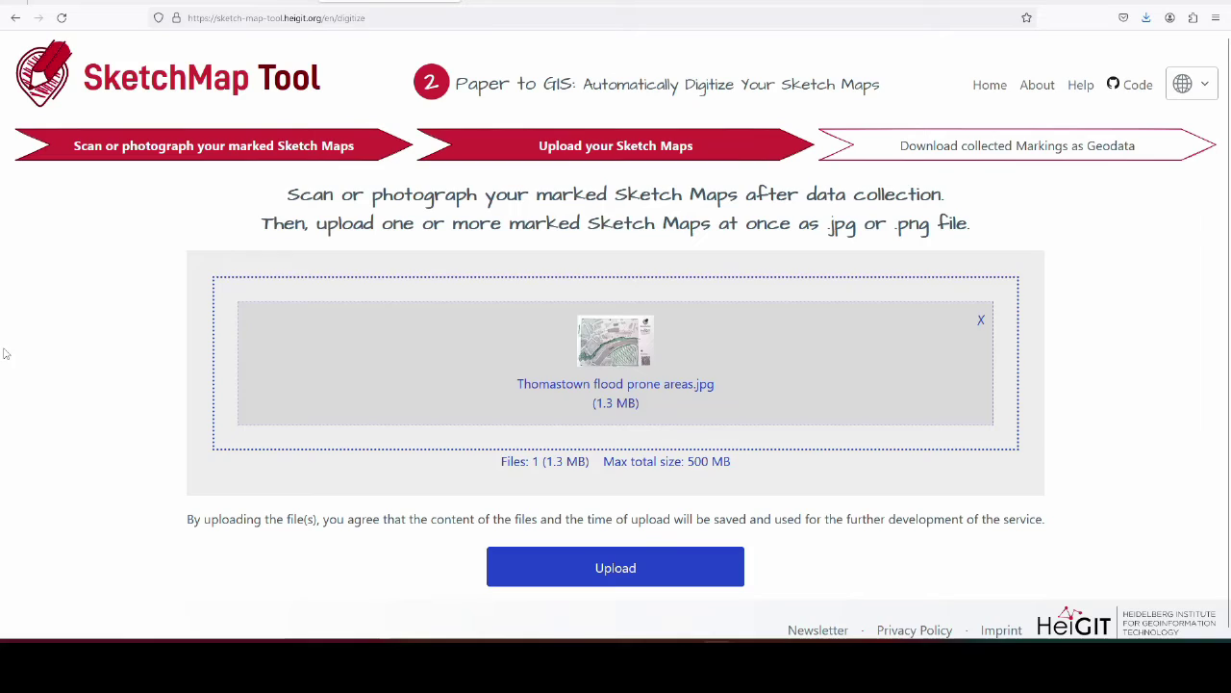
{"action": "left_click", "coordinate": [632, 570]}
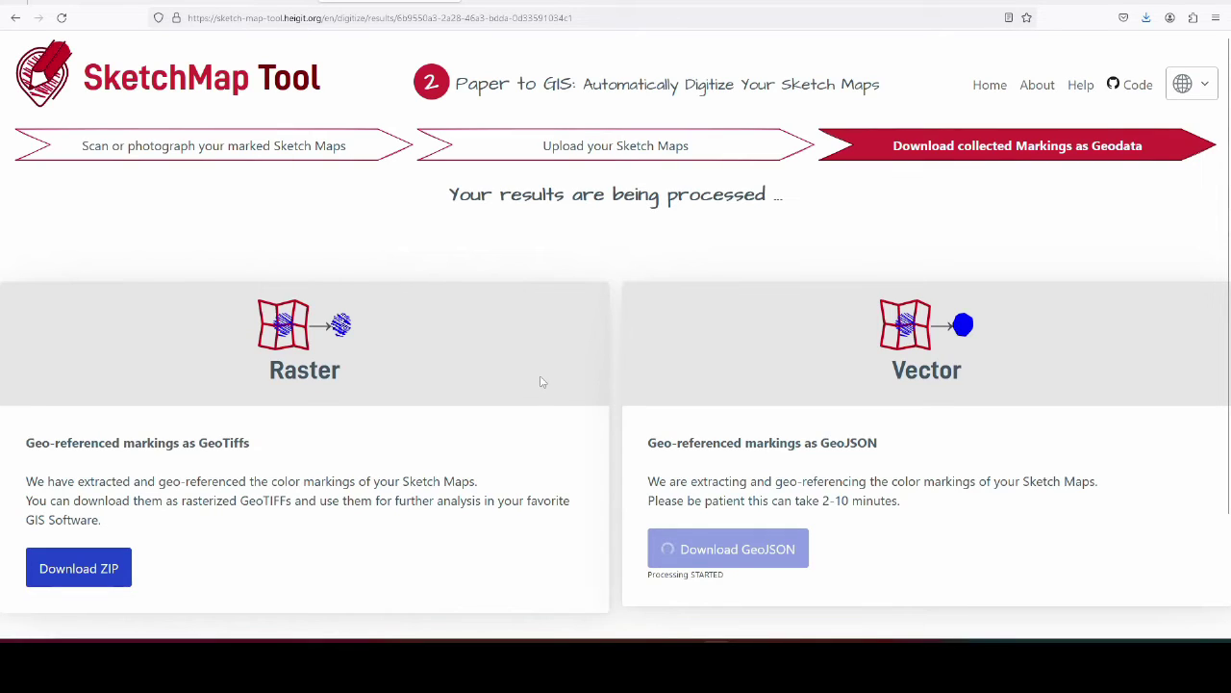
- Download the geo-referenced markings as GeoJSON and open the downloaded vector-results(2) file in JOSM
{"action": "scroll", "coordinate": [522, 352], "scroll_direction": "down", "scroll_amount": 1}
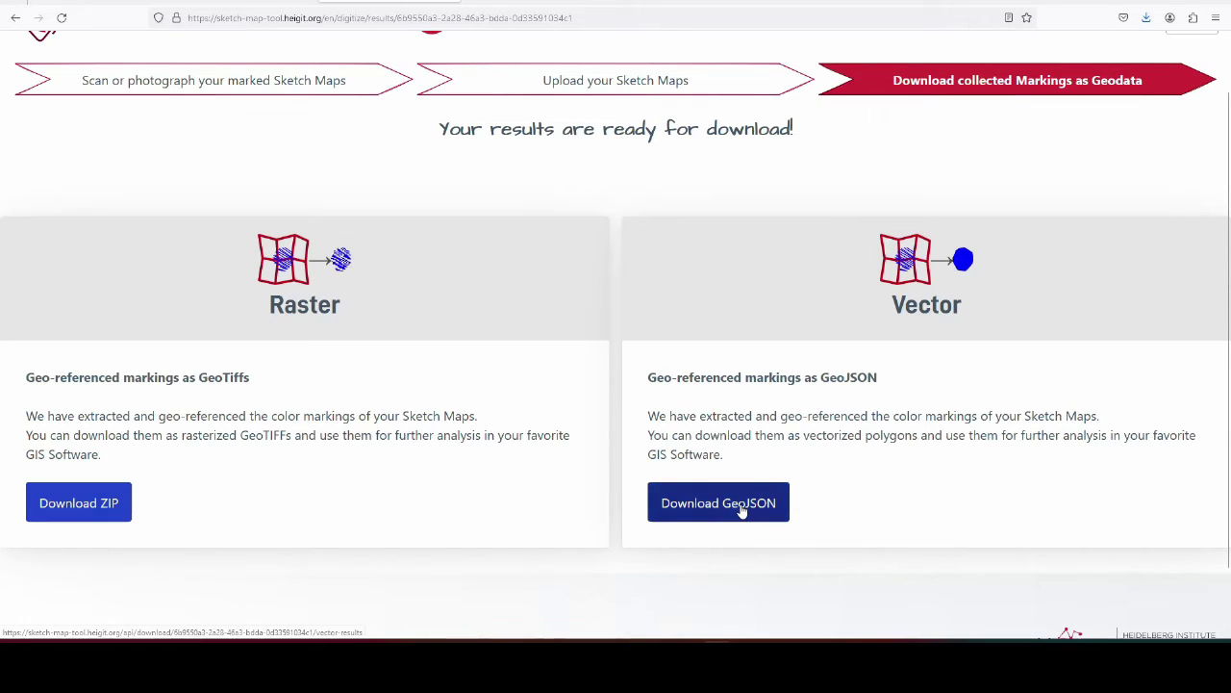
{"action": "left_click", "coordinate": [747, 508]}
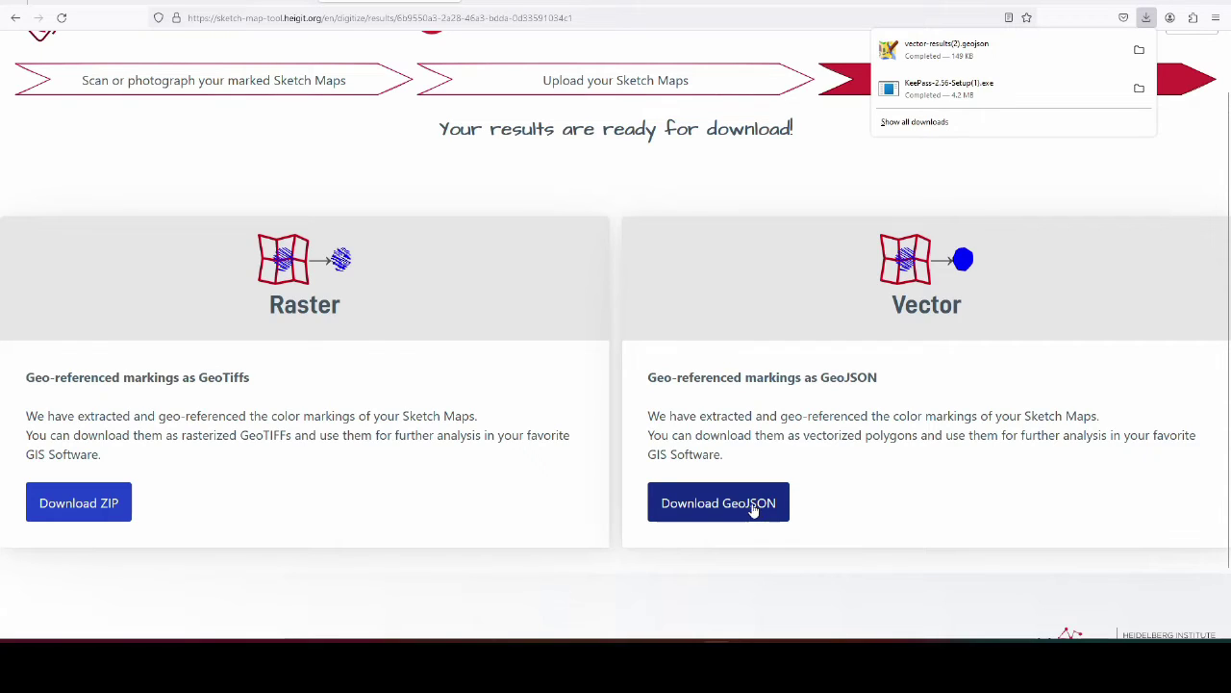
{"action": "left_click", "coordinate": [1139, 49]}
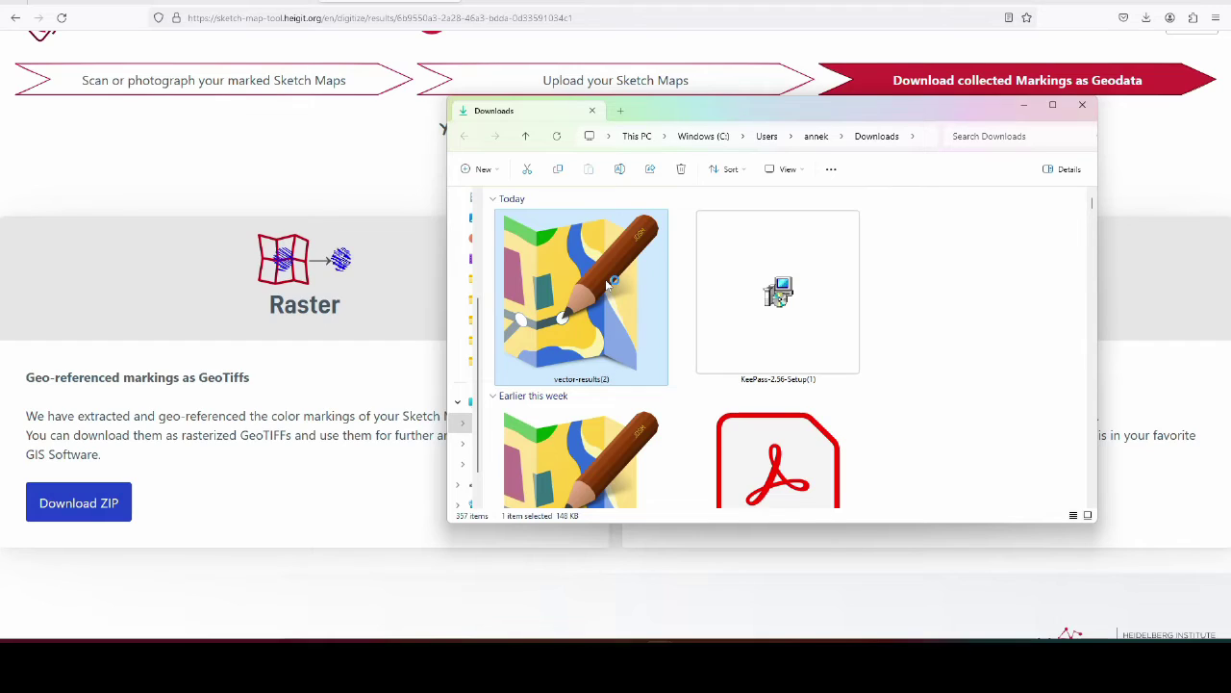
{"action": "double_click", "coordinate": [606, 284]}
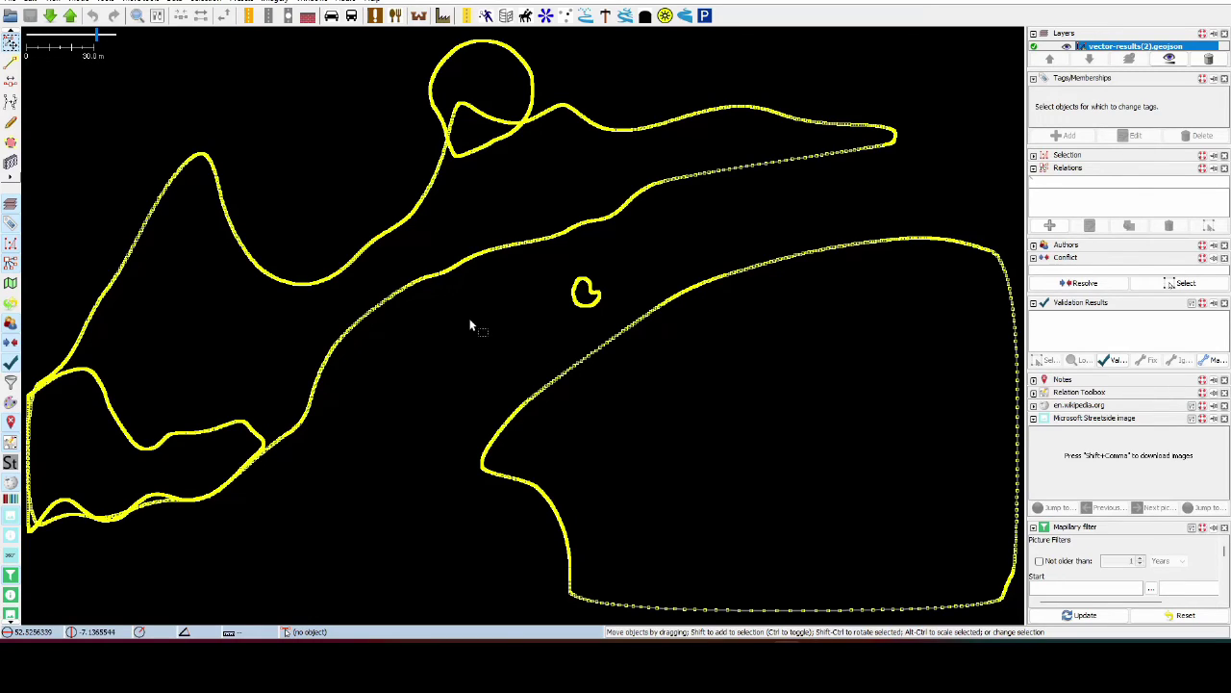
- Add the OpenStreetMap Carto (Standard) imagery as a background beneath the digitized outlines
{"action": "scroll", "coordinate": [463, 311], "scroll_direction": "down", "scroll_amount": 2}
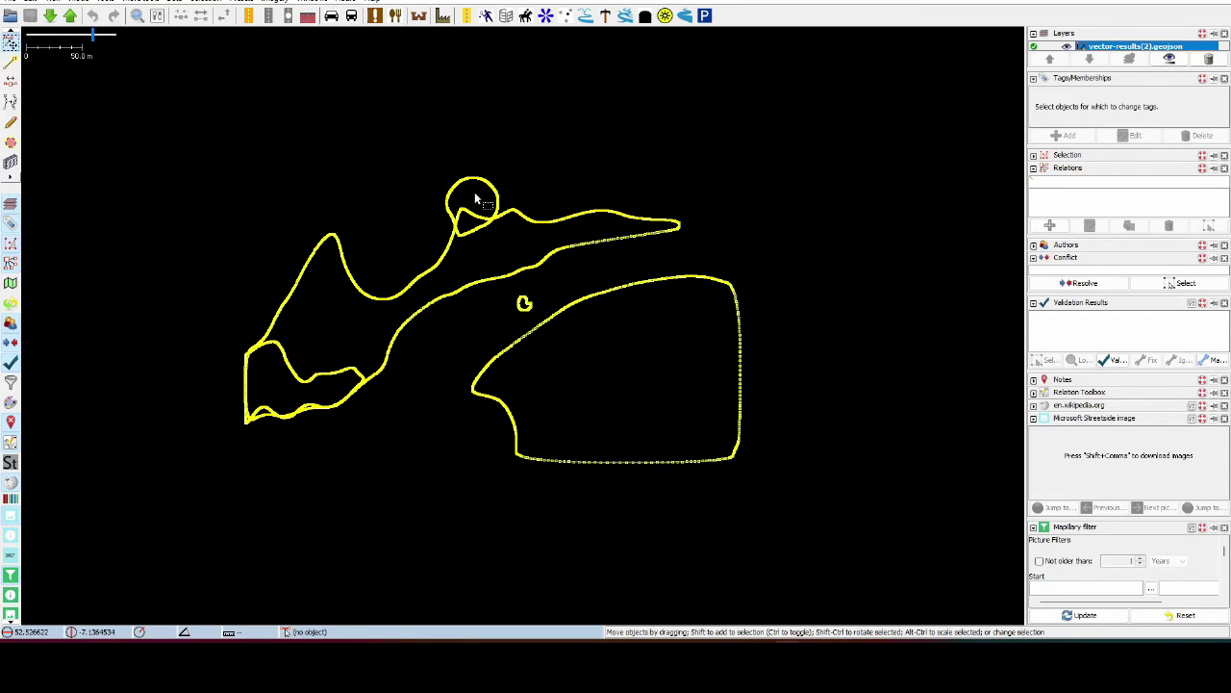
{"action": "left_click", "coordinate": [273, 3]}
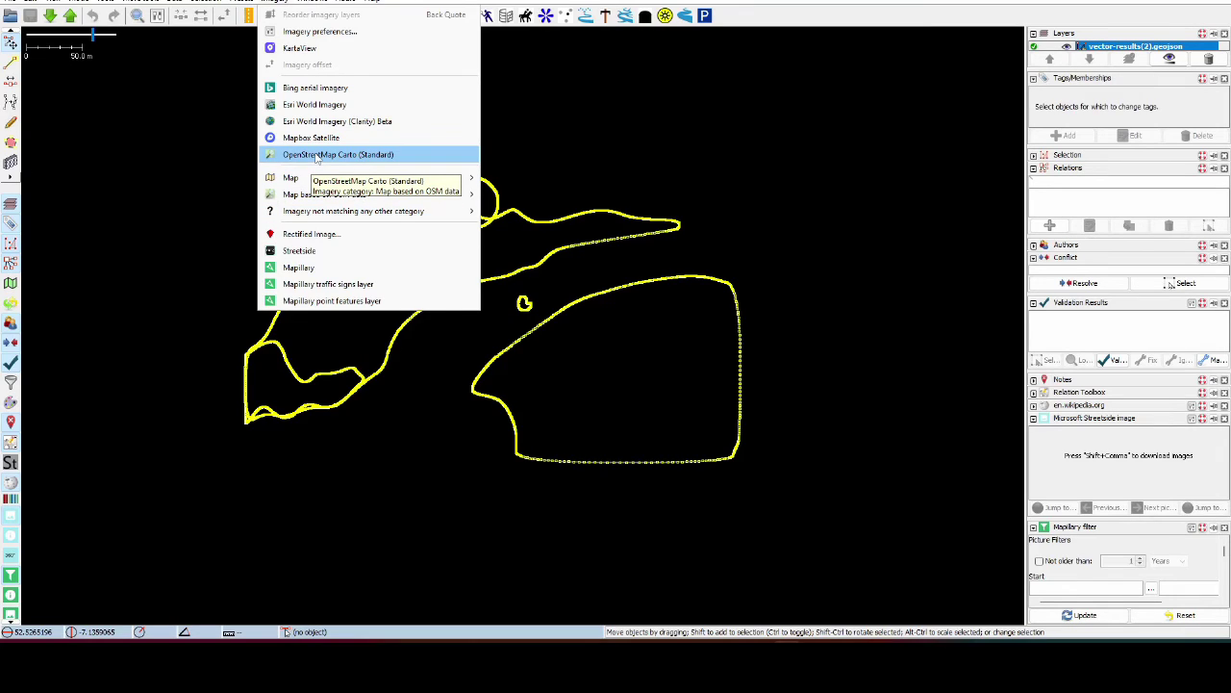
{"action": "left_click", "coordinate": [318, 157]}
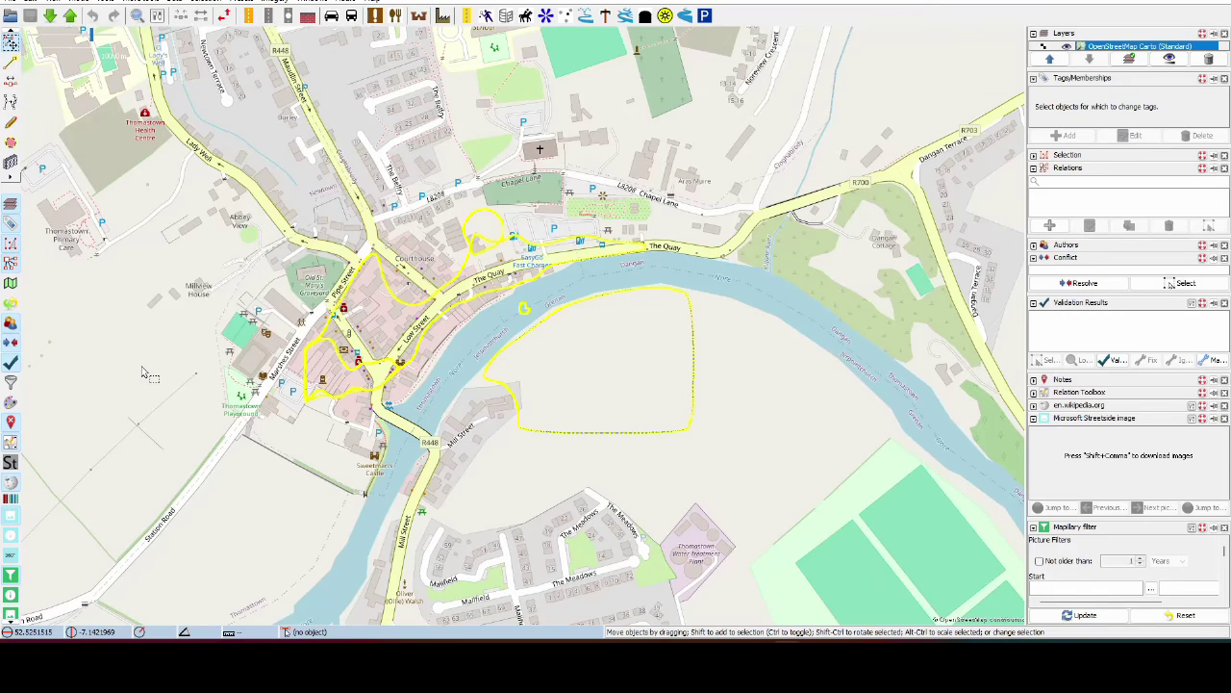
- Examine how the digitized flood outlines line up with the streets, the river Nore and the field south of it
{"action": "scroll", "coordinate": [615, 372], "scroll_direction": "up", "scroll_amount": 2}
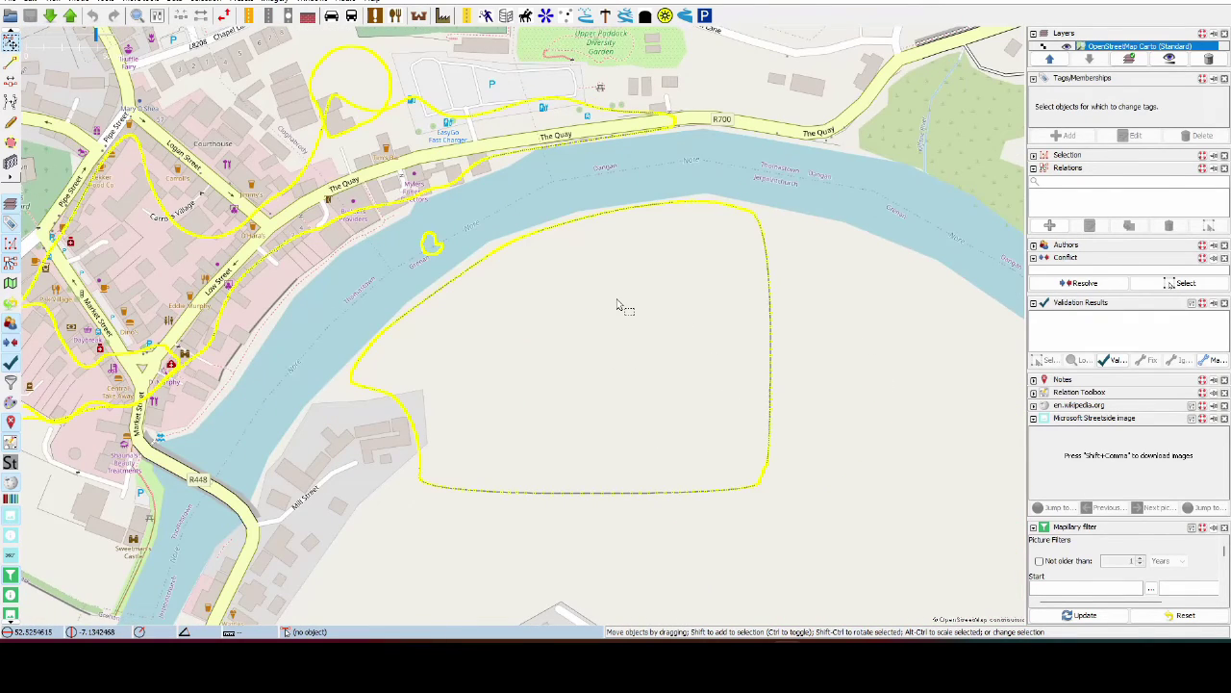
{"action": "scroll", "coordinate": [623, 302], "scroll_direction": "down", "scroll_amount": 2}
{"action": "left_click_drag", "start_coordinate": [890, 524], "coordinate": [928, 536]}
{"action": "left_click_drag", "start_coordinate": [812, 439], "coordinate": [677, 305]}
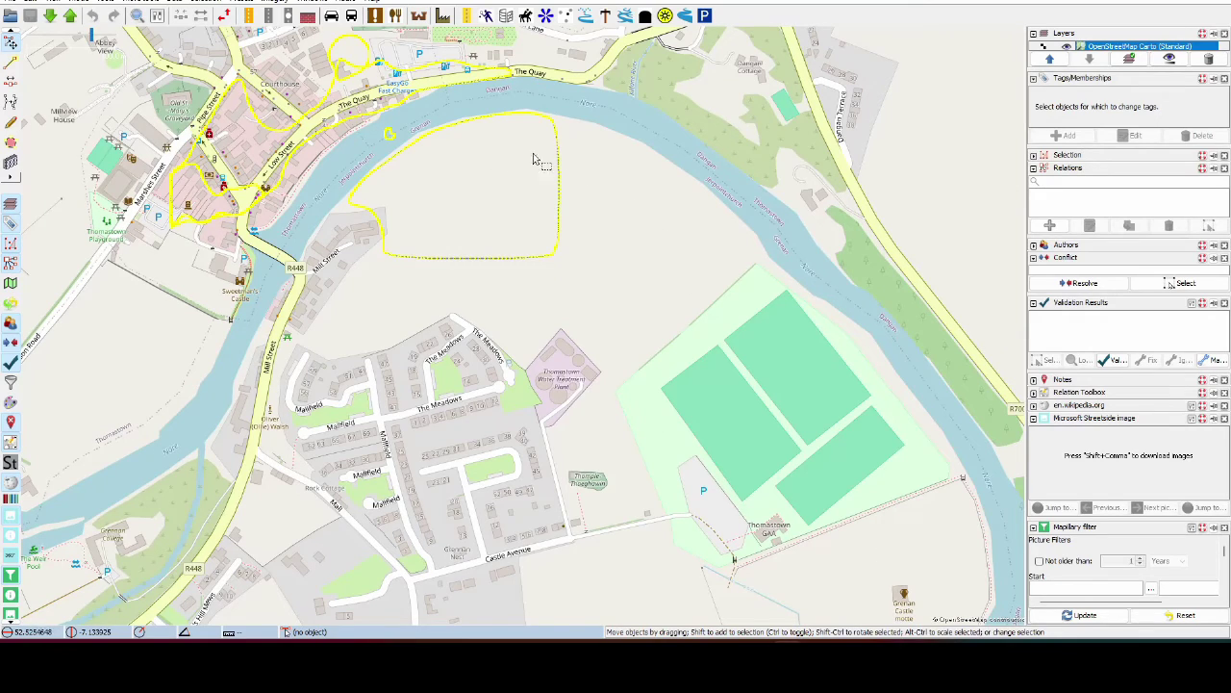
{"action": "left_click", "coordinate": [484, 126]}
{"action": "key", "text": "Escape"}
{"action": "left_click_drag", "start_coordinate": [465, 163], "coordinate": [660, 371]}
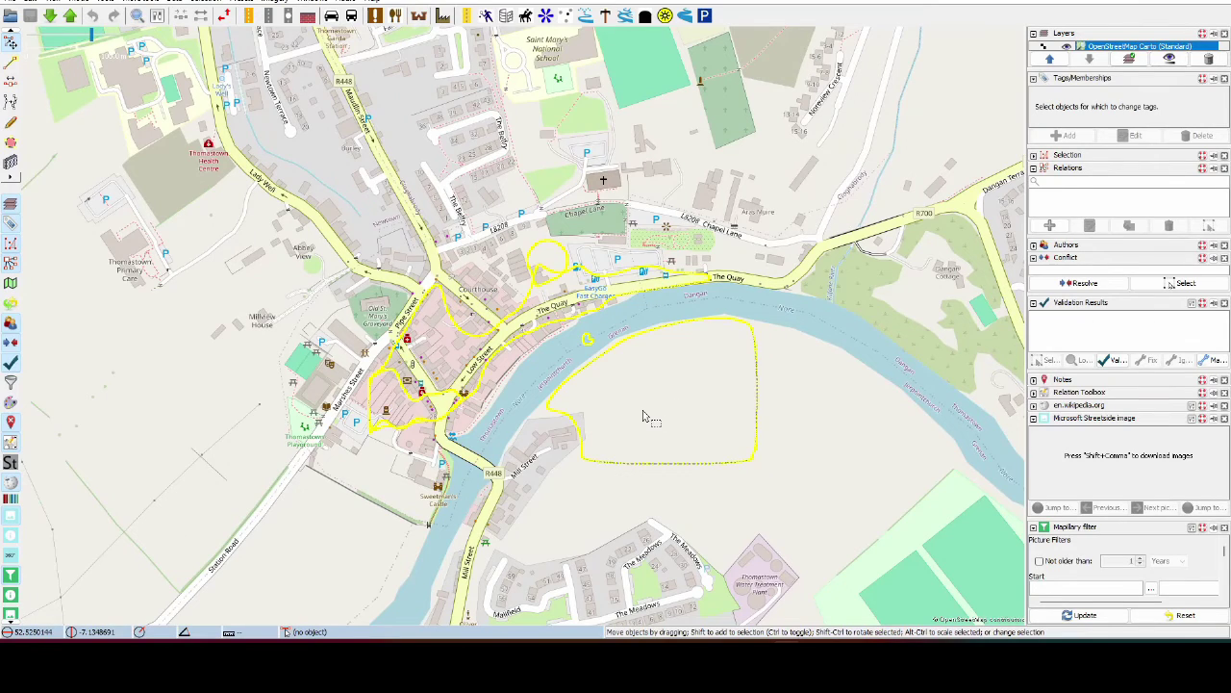
{"action": "scroll", "coordinate": [782, 291], "scroll_direction": "up", "scroll_amount": 2}
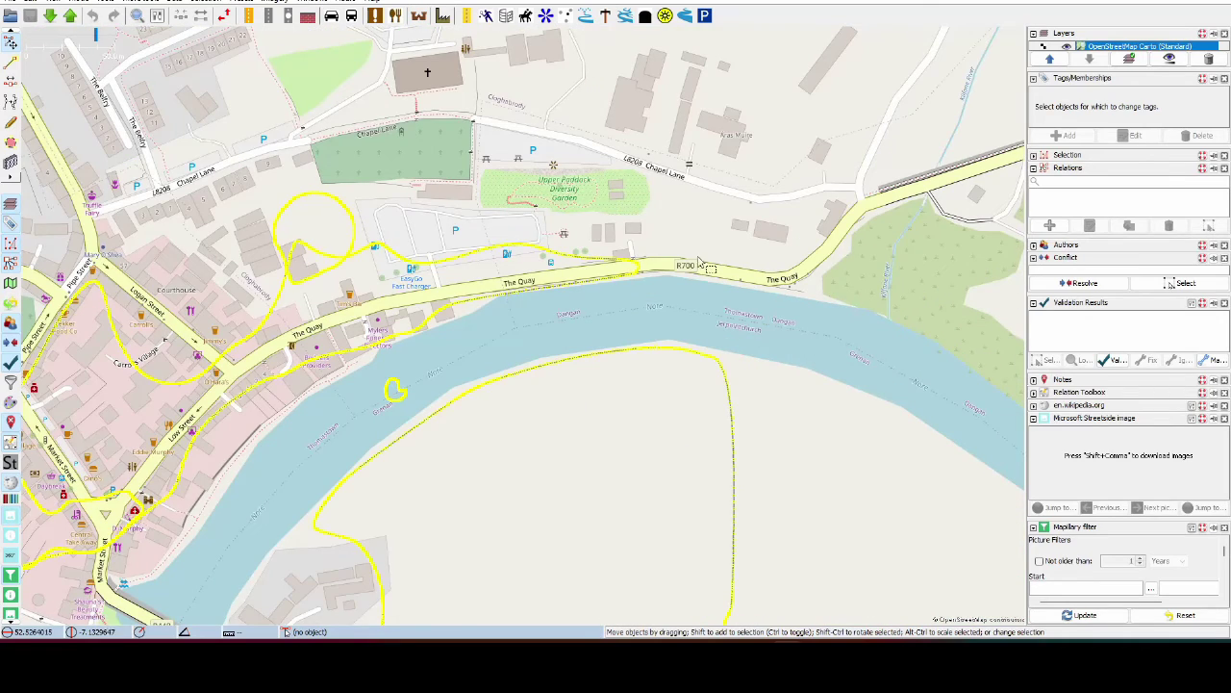
{"action": "scroll", "coordinate": [674, 256], "scroll_direction": "down", "scroll_amount": 3}
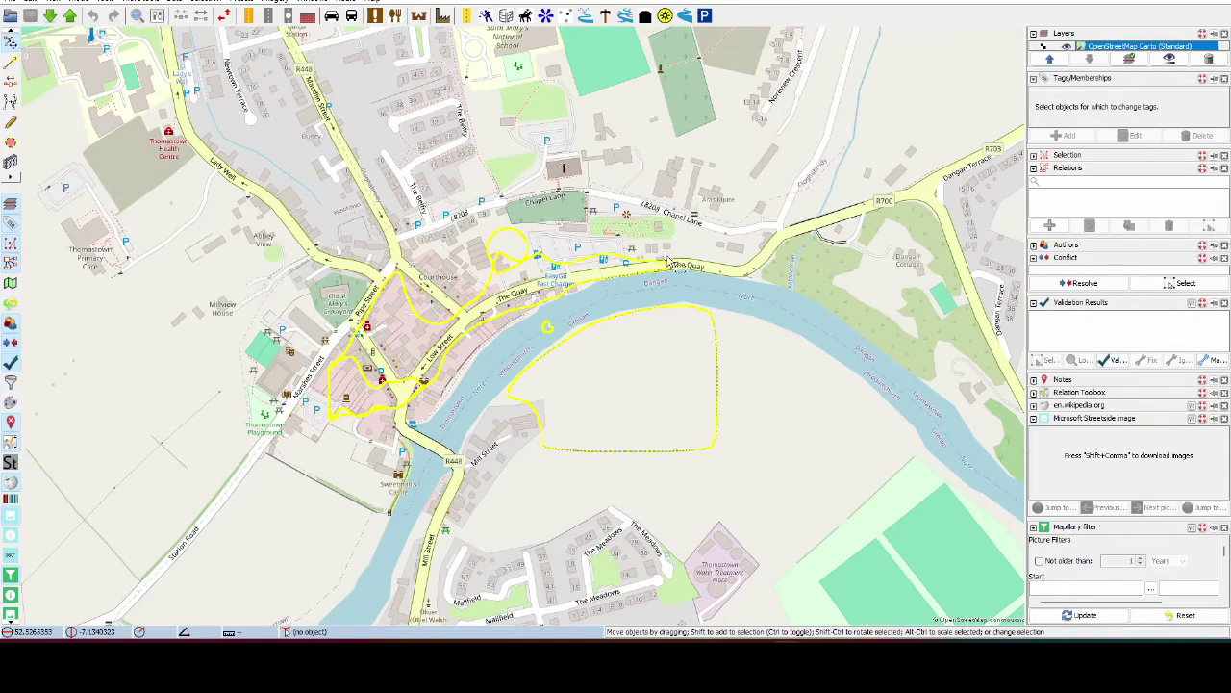
{"action": "scroll", "coordinate": [663, 303], "scroll_direction": "up", "scroll_amount": 3}
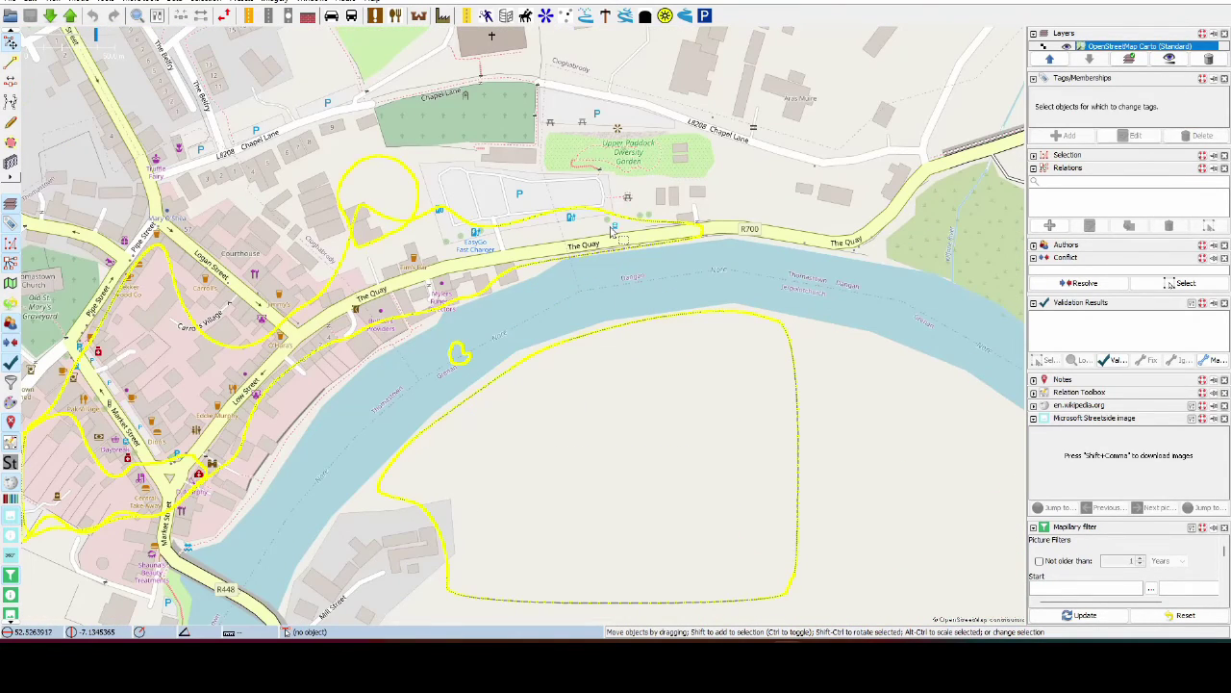
{"action": "left_click", "coordinate": [735, 225]}
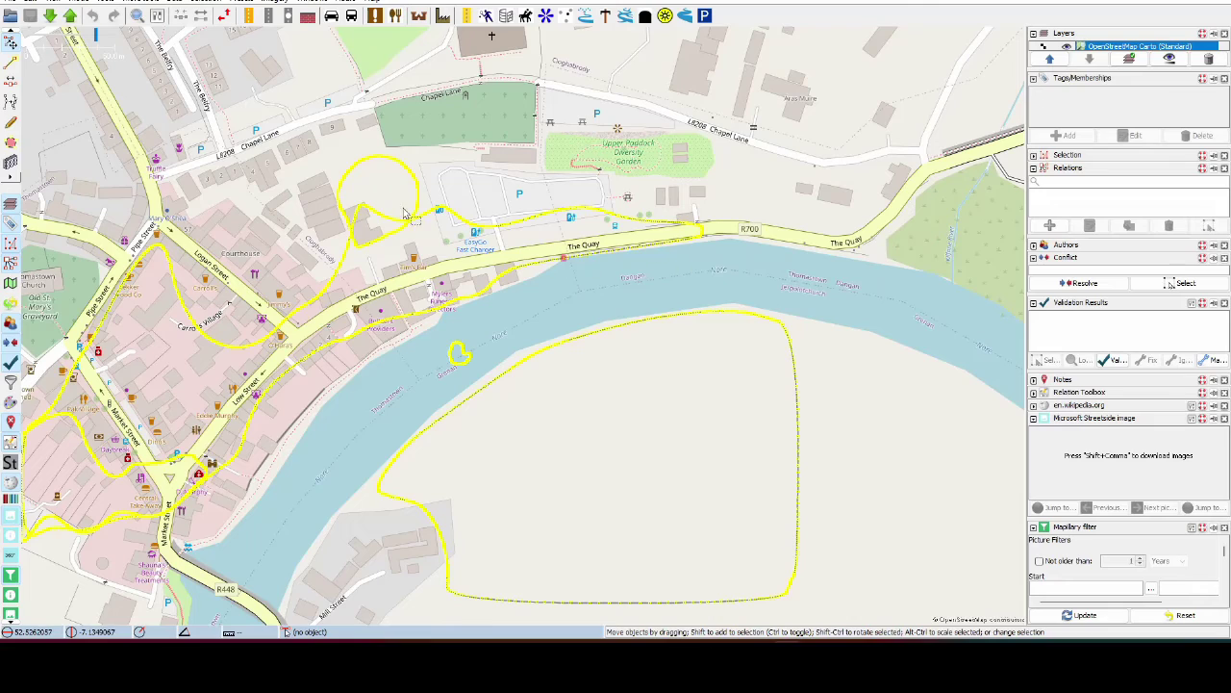
- Delete the black circular outline west of the car park on The Quay from the vector results
{"action": "left_click_drag", "start_coordinate": [414, 192], "coordinate": [617, 181]}
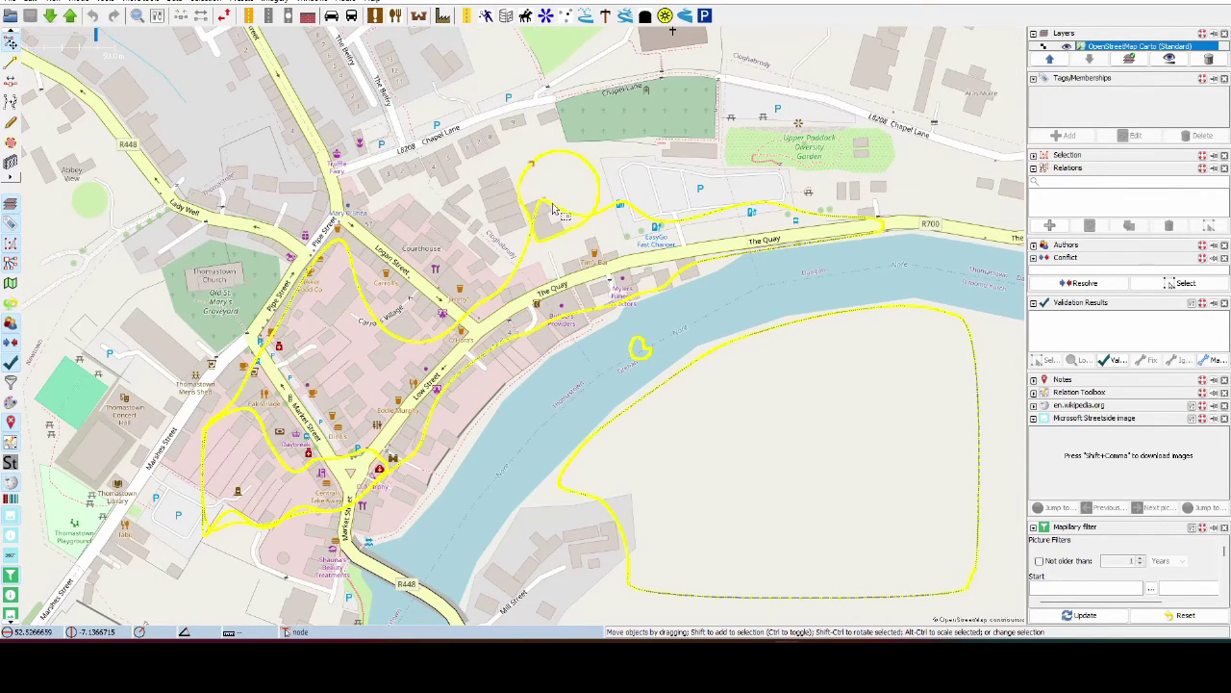
{"action": "scroll", "coordinate": [574, 184], "scroll_direction": "up", "scroll_amount": 3}
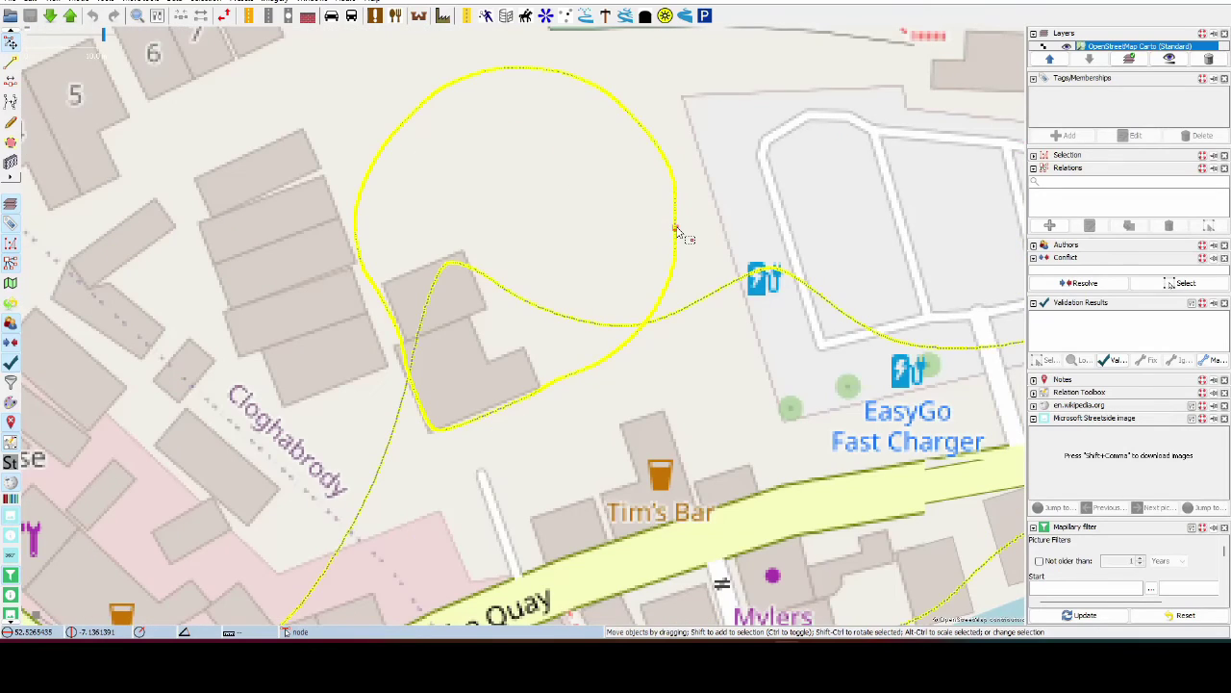
{"action": "scroll", "coordinate": [673, 228], "scroll_direction": "up", "scroll_amount": 5}
{"action": "left_click", "coordinate": [618, 232]}
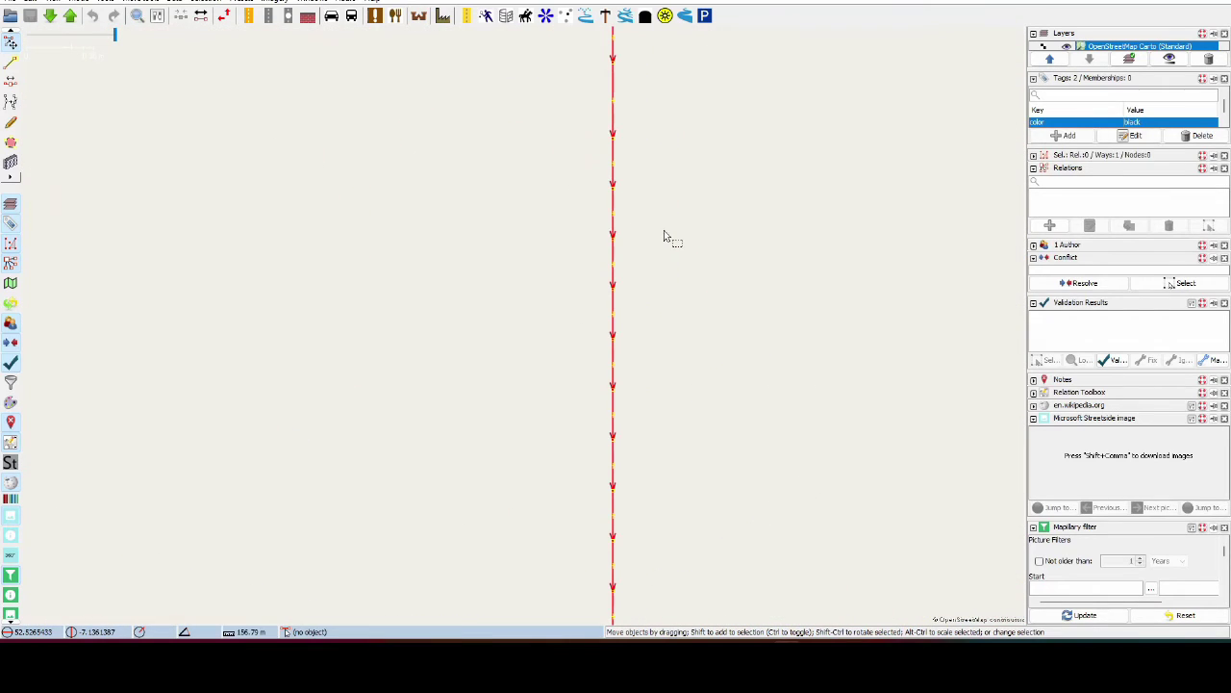
{"action": "left_click", "coordinate": [664, 236]}
{"action": "scroll", "coordinate": [664, 235], "scroll_direction": "down", "scroll_amount": 8}
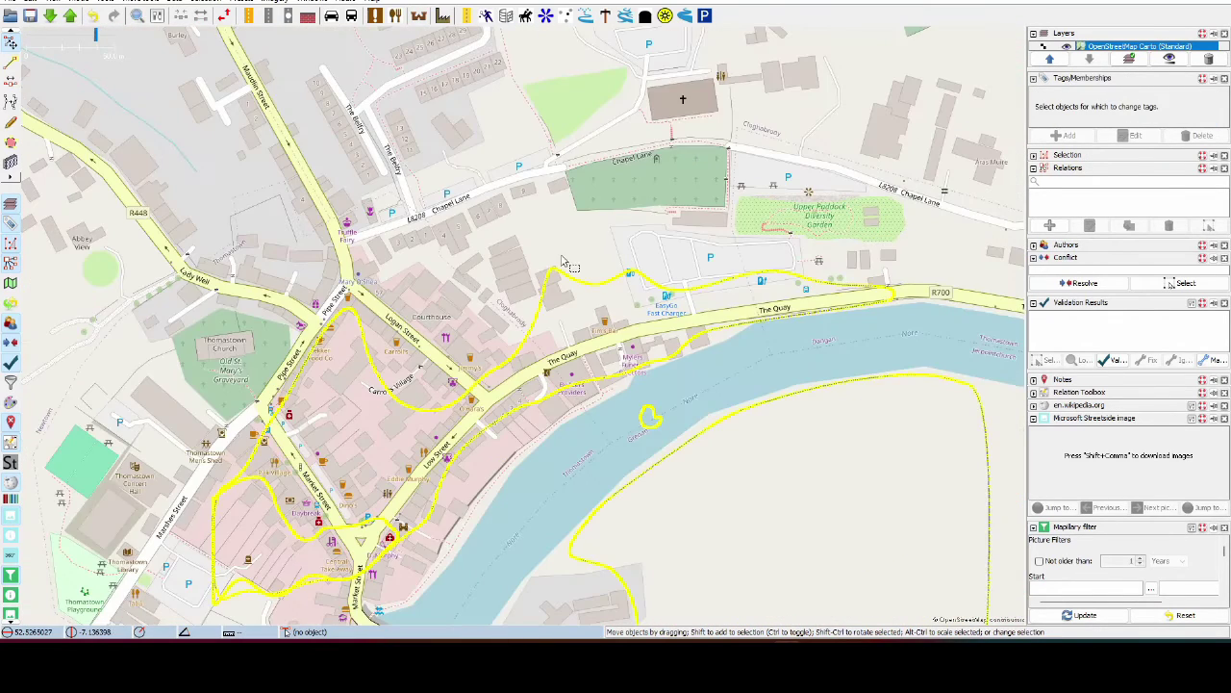
{"action": "scroll", "coordinate": [671, 447], "scroll_direction": "up", "scroll_amount": 2}
{"action": "scroll", "coordinate": [505, 438], "scroll_direction": "down", "scroll_amount": 2}
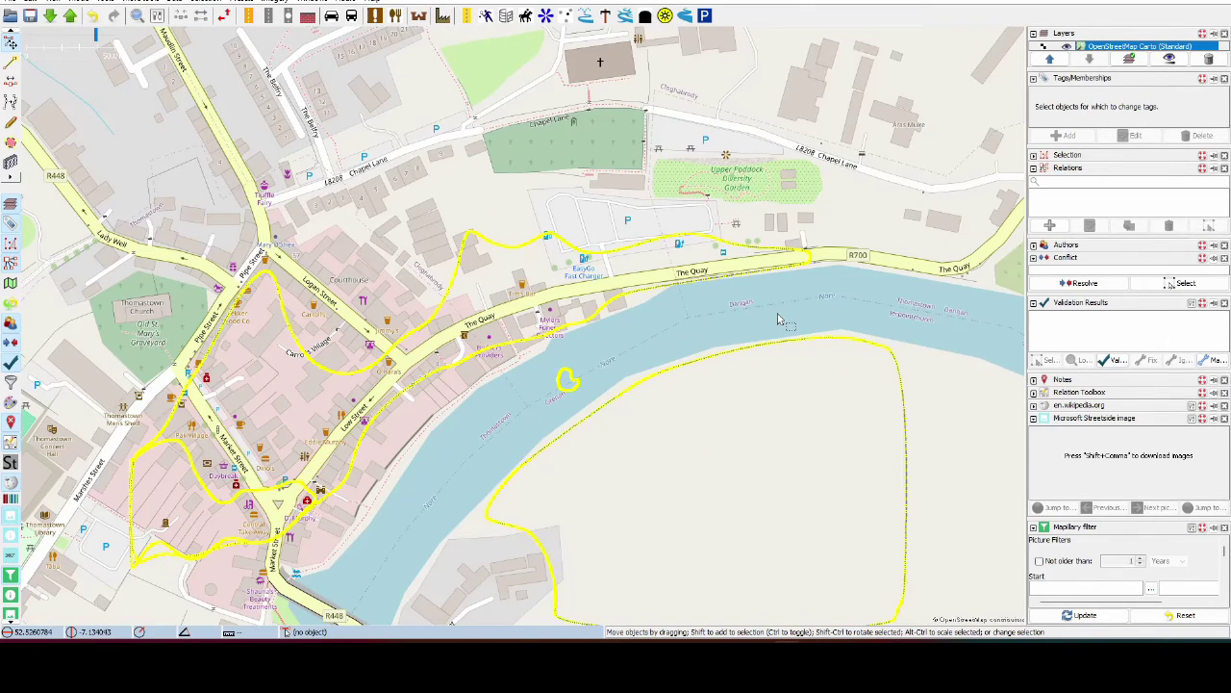
- Delete the small stray green outline lying in the river Nore
{"action": "scroll", "coordinate": [576, 394], "scroll_direction": "up", "scroll_amount": 4}
{"action": "left_click", "coordinate": [577, 397]}
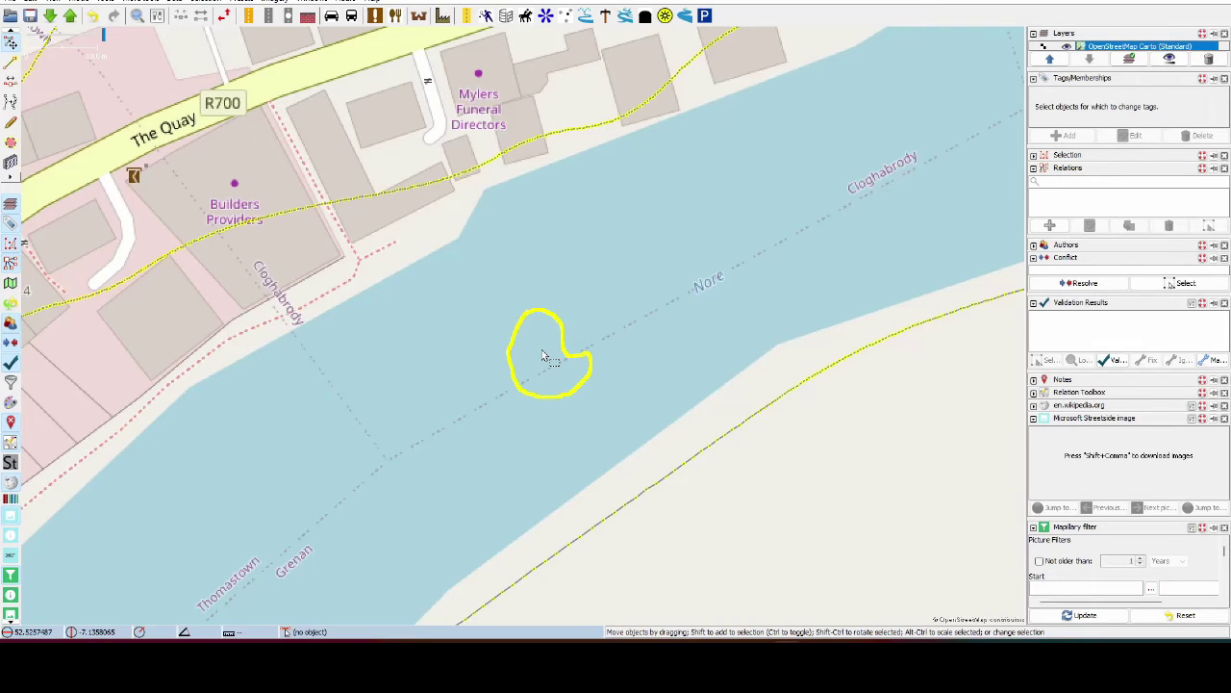
{"action": "scroll", "coordinate": [584, 394], "scroll_direction": "up", "scroll_amount": 4}
{"action": "left_click", "coordinate": [582, 323]}
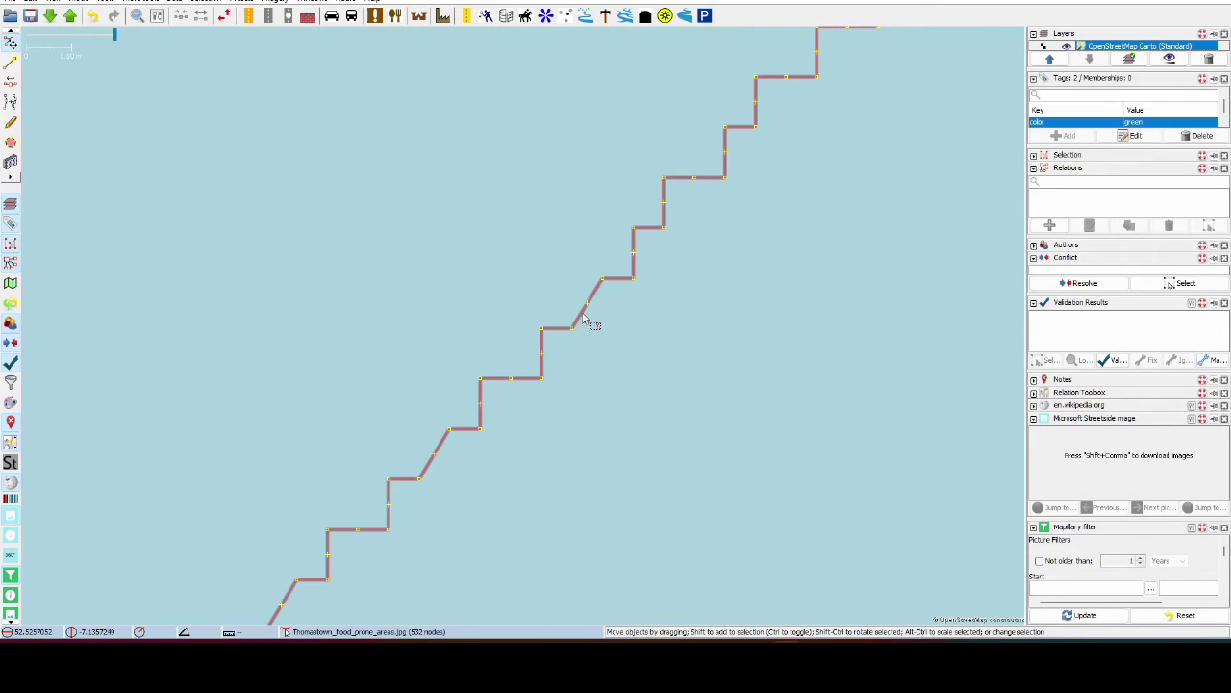
{"action": "scroll", "coordinate": [628, 329], "scroll_direction": "down", "scroll_amount": 7}
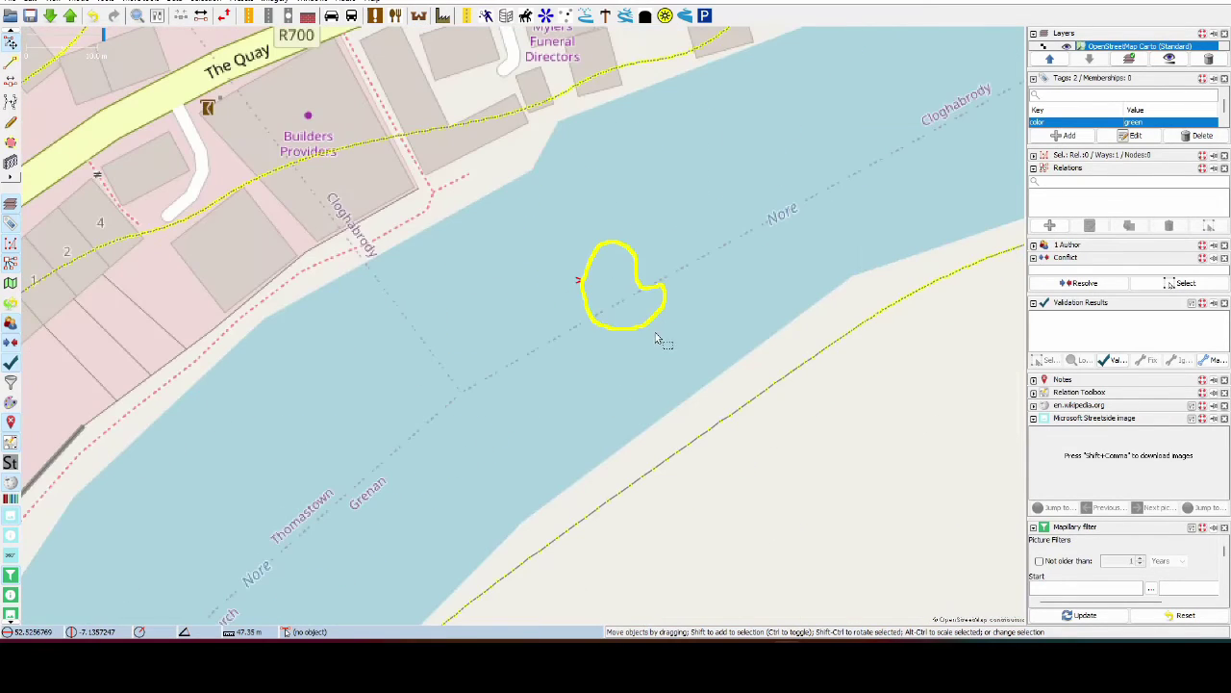
{"action": "scroll", "coordinate": [662, 261], "scroll_direction": "up", "scroll_amount": 1}
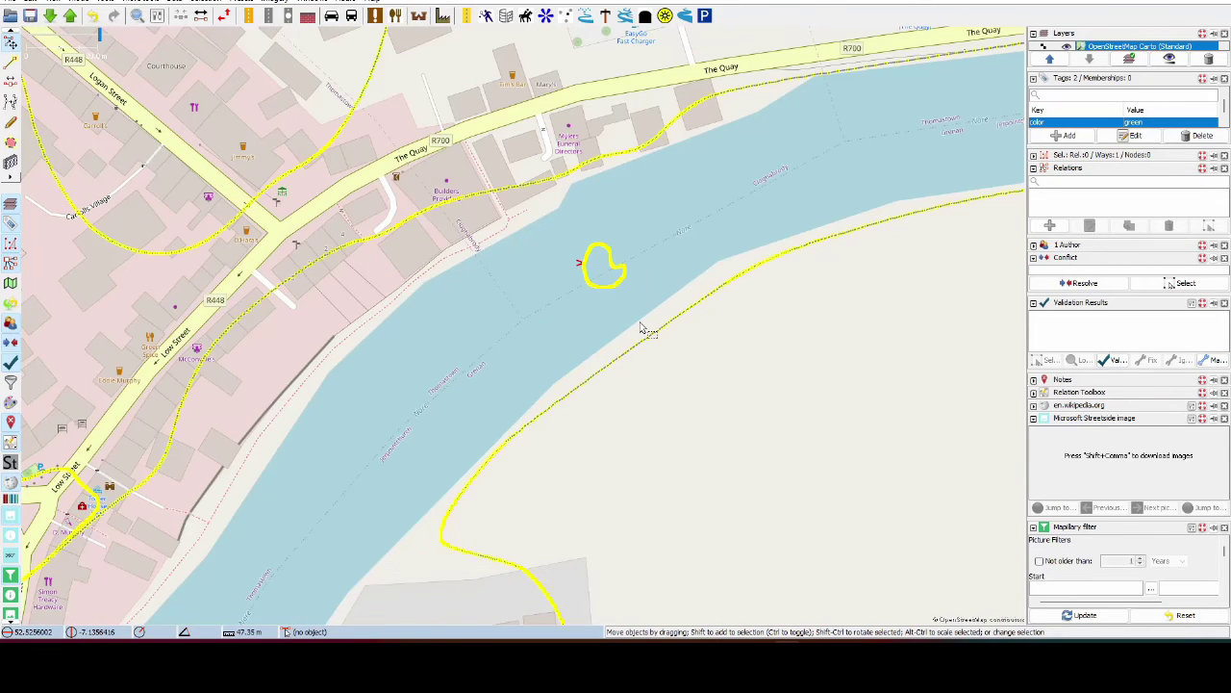
{"action": "scroll", "coordinate": [633, 342], "scroll_direction": "down", "scroll_amount": 2}
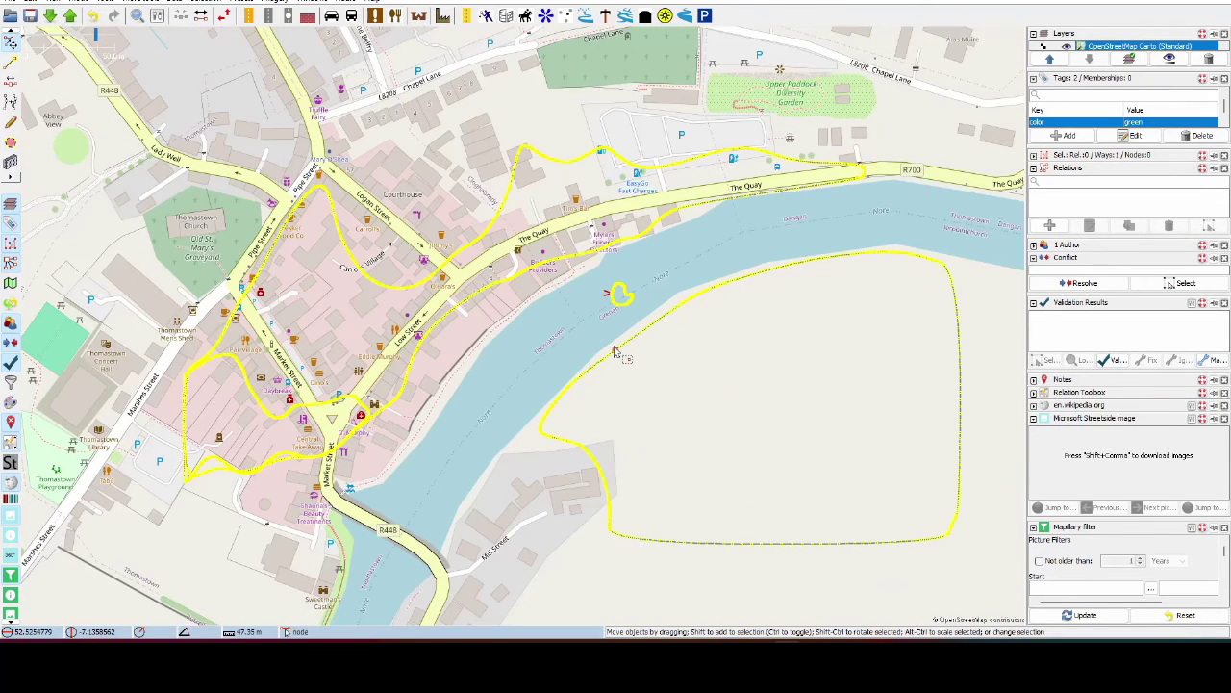
{"action": "left_click", "coordinate": [550, 375]}
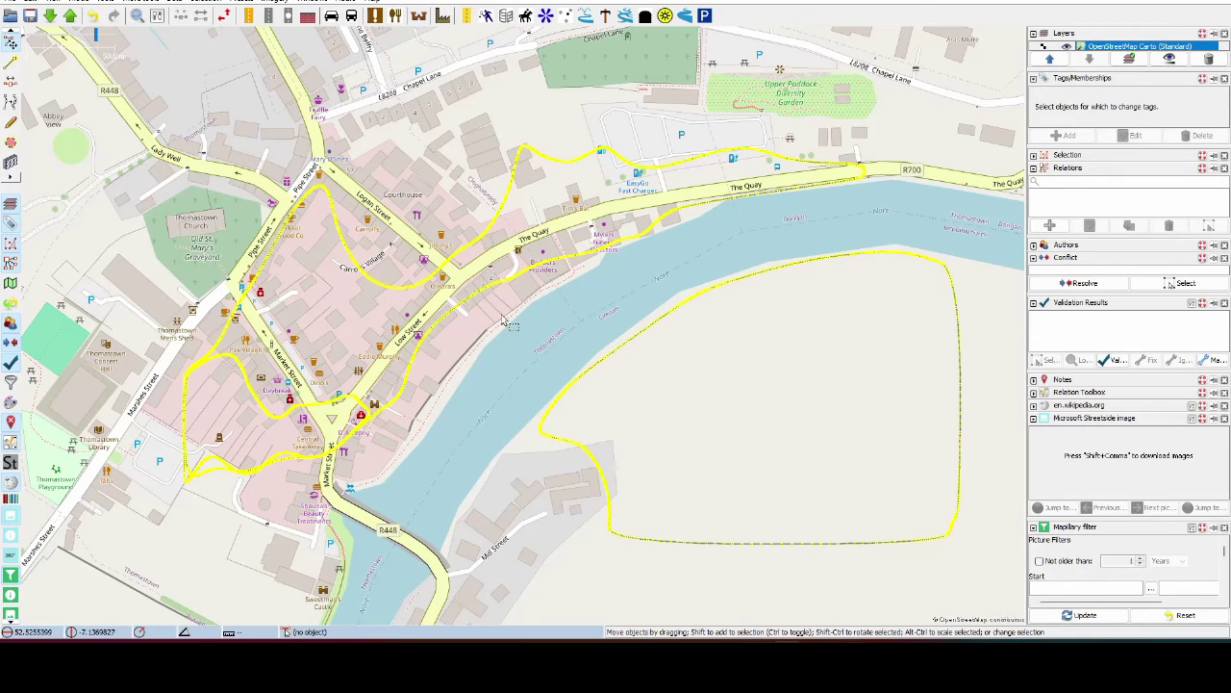
- Select the large outline south of the river, check its color tag, and compare the remaining outlines with the map
{"action": "left_click_drag", "start_coordinate": [692, 341], "coordinate": [534, 250]}
{"action": "left_click", "coordinate": [656, 454]}
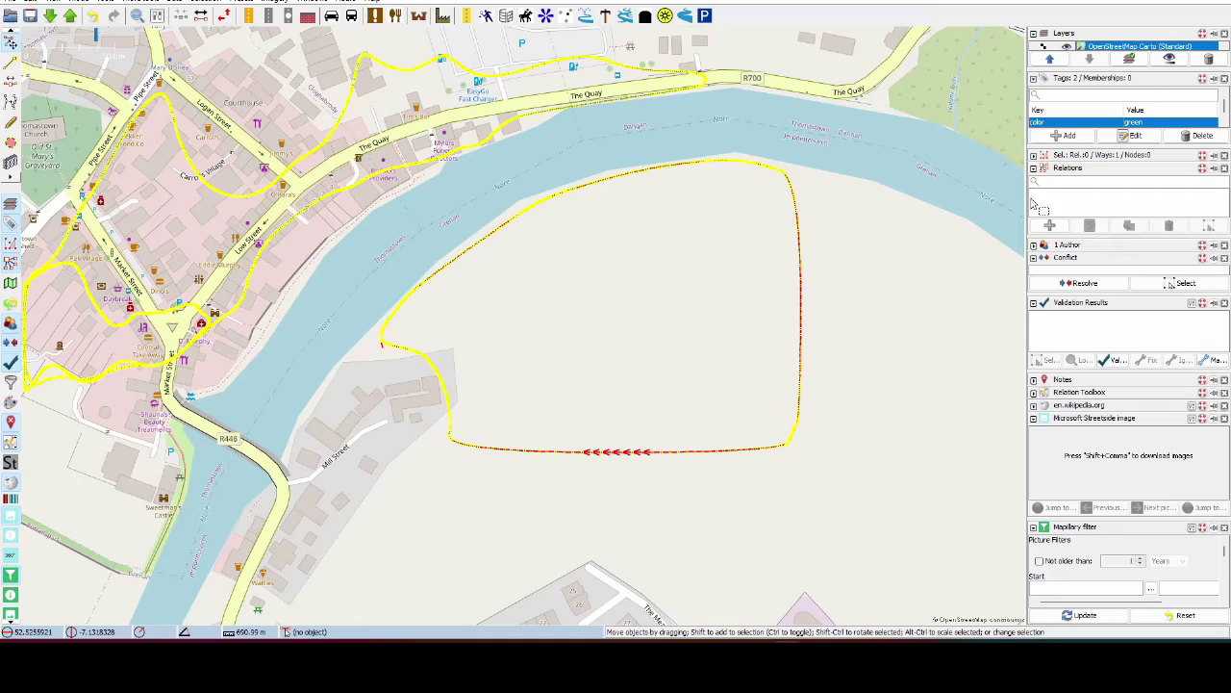
{"action": "left_click_drag", "start_coordinate": [1094, 129], "coordinate": [1094, 122]}
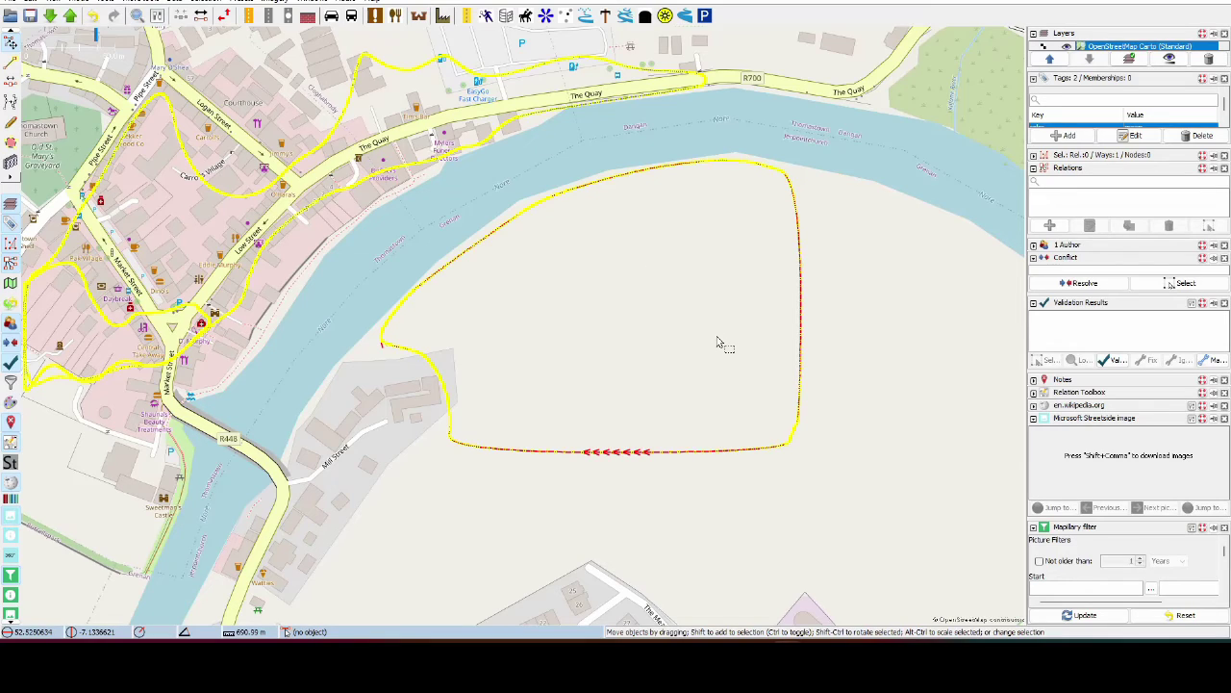
{"action": "left_click", "coordinate": [700, 388]}
{"action": "scroll", "coordinate": [704, 375], "scroll_direction": "down", "scroll_amount": 2}
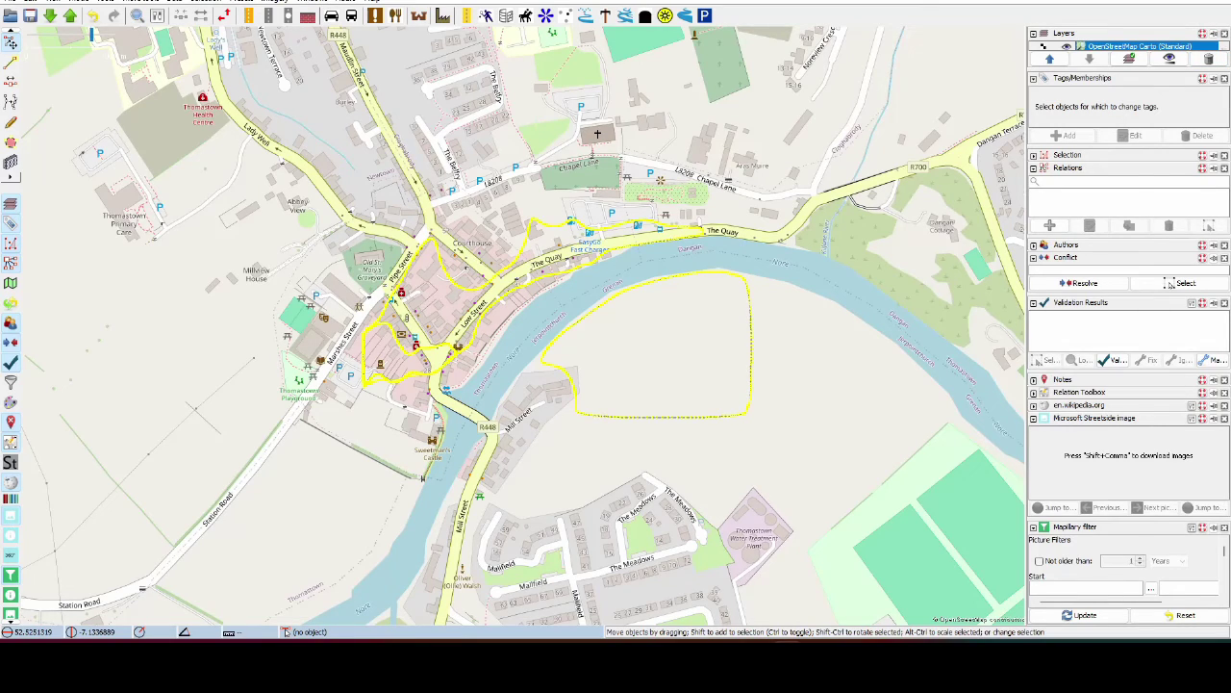
- Exit JOSM without saving the vector results and open openstreetmap.org in the browser around Thomastown
{"action": "key", "text": "ctrl+q"}
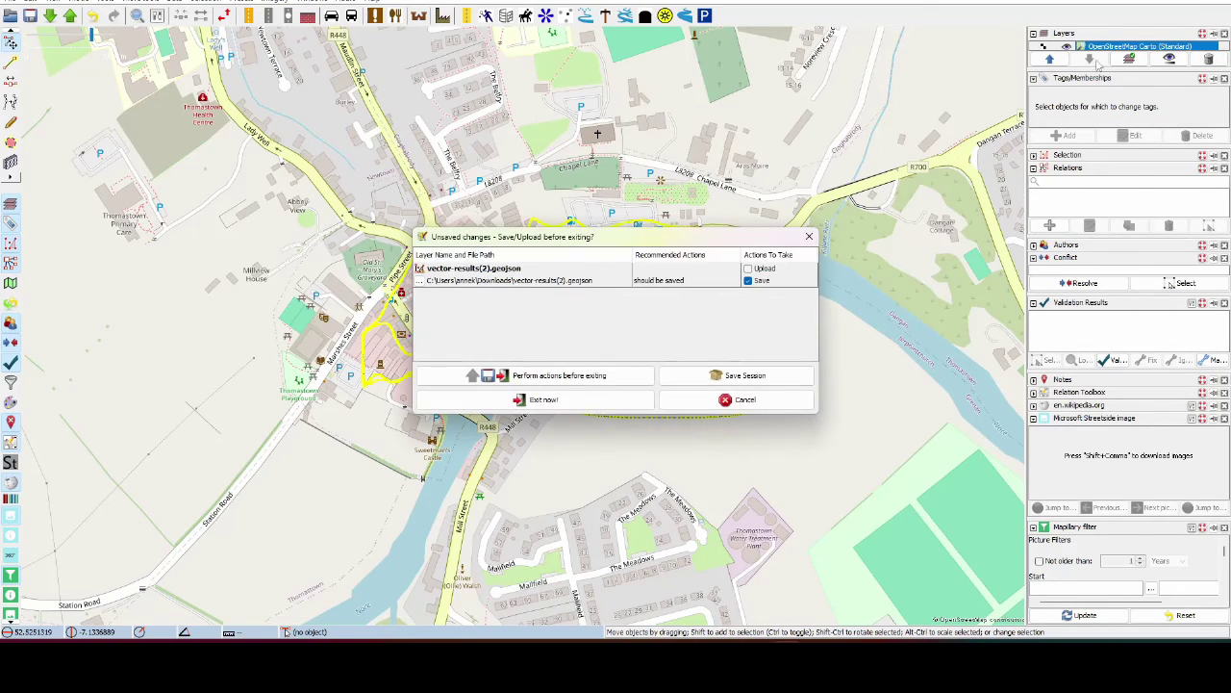
{"action": "left_click", "coordinate": [583, 405]}
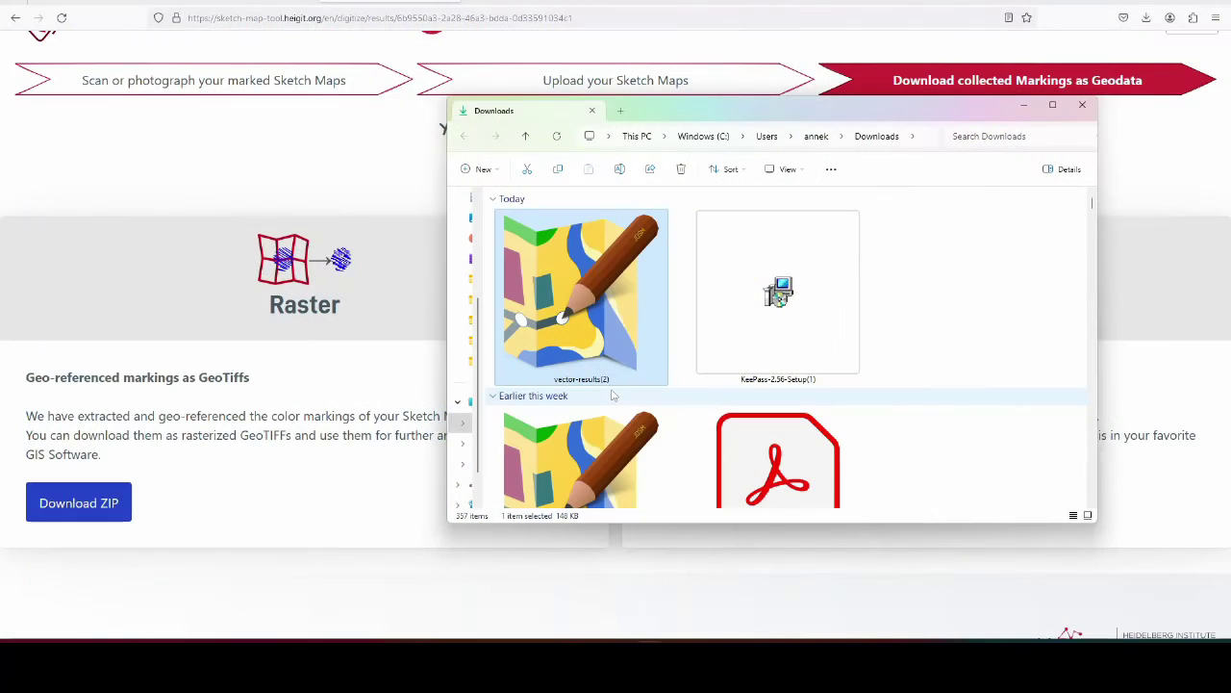
{"action": "left_click", "coordinate": [279, 15]}
{"action": "type", "text": "o"}
{"action": "key", "text": "Return"}
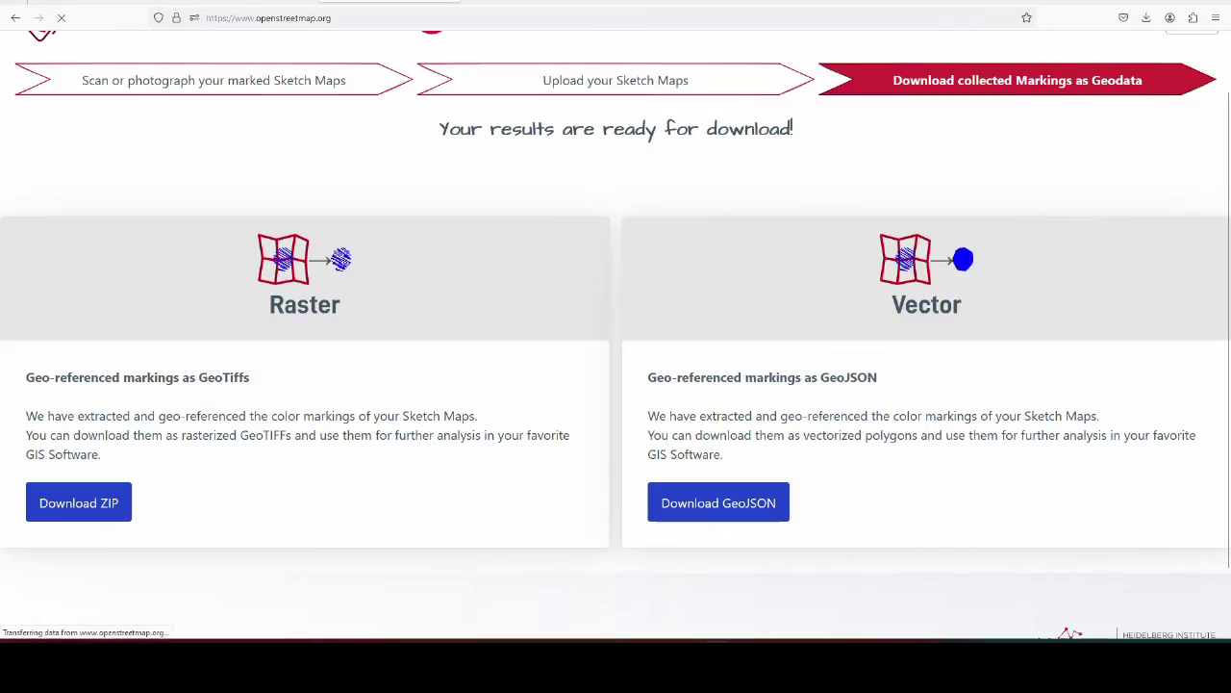
{"action": "scroll", "coordinate": [614, 380], "scroll_direction": "up", "scroll_amount": 4}
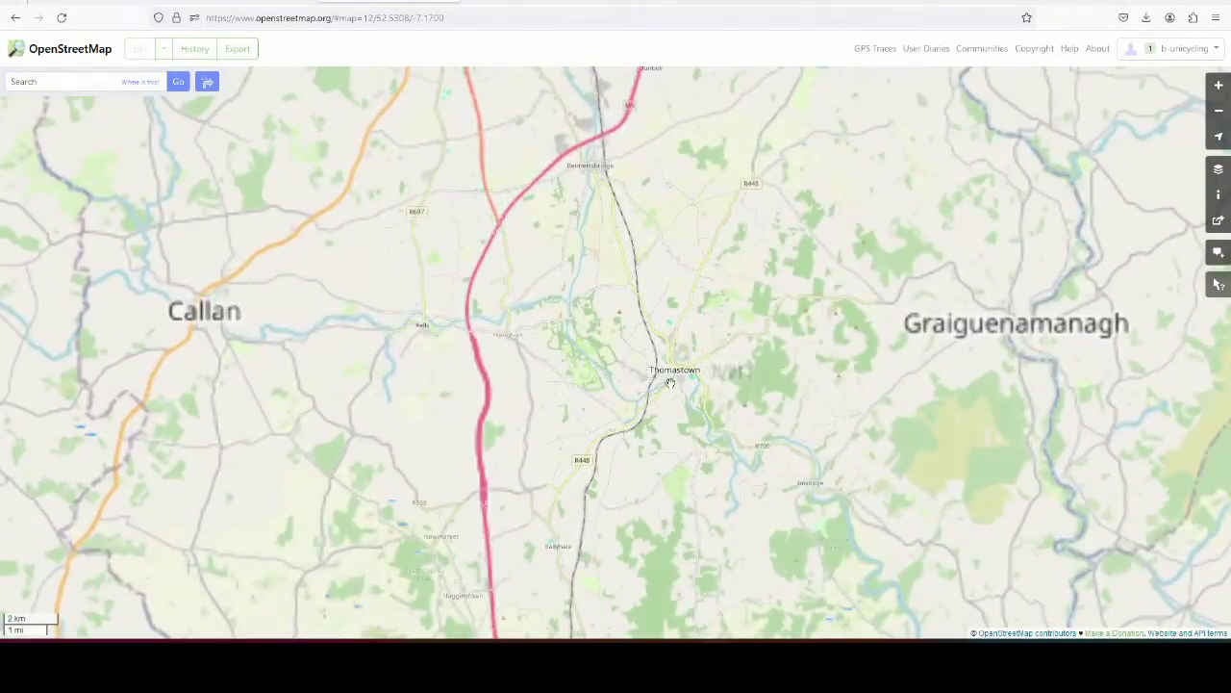
- Open the map editor for Thomastown centered on the bend of the river Nore
{"action": "scroll", "coordinate": [724, 332], "scroll_direction": "up", "scroll_amount": 3}
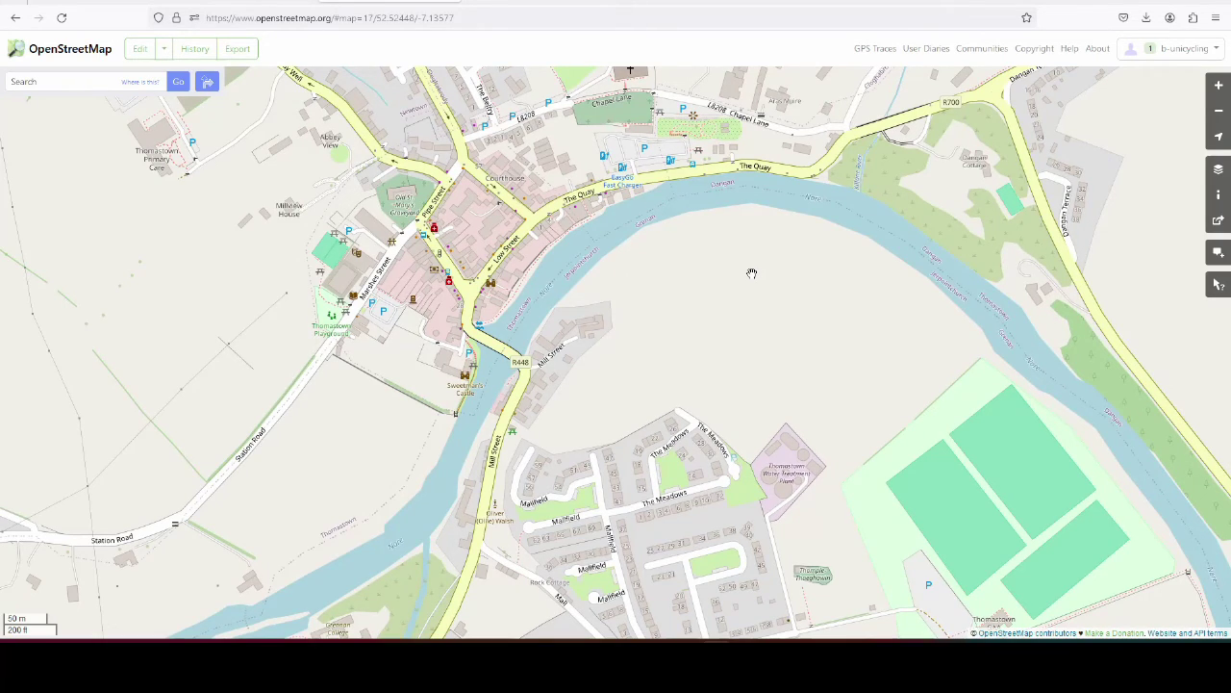
{"action": "left_click_drag", "start_coordinate": [777, 281], "coordinate": [700, 332]}
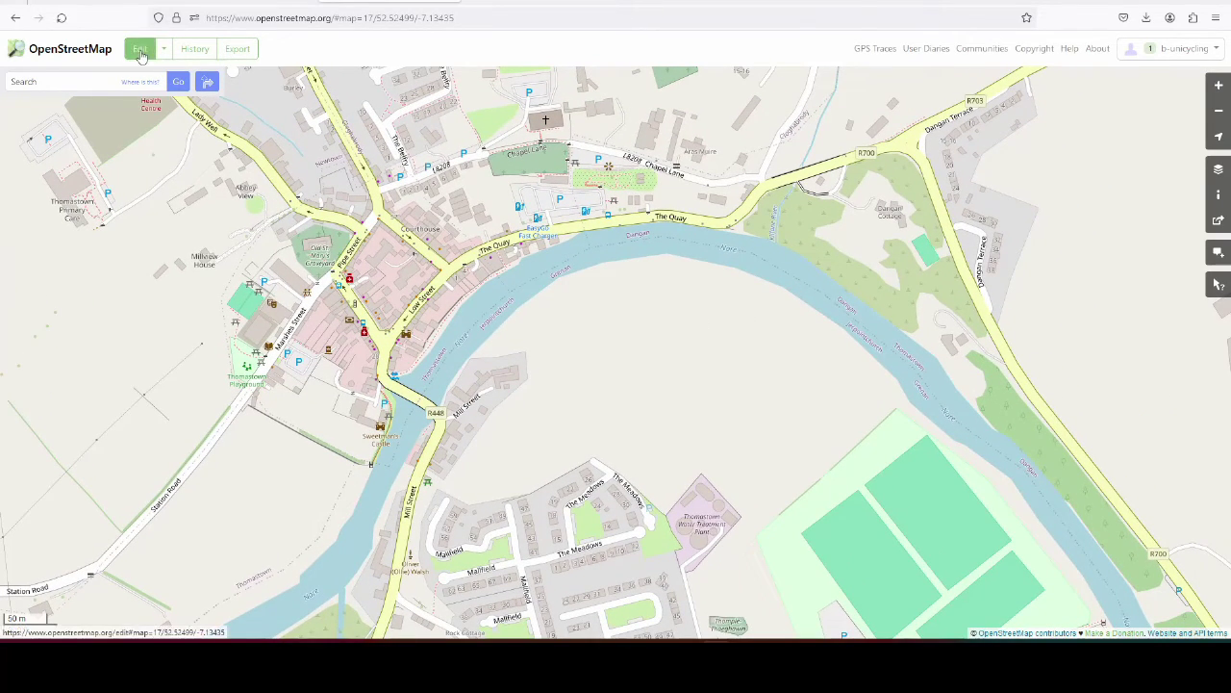
{"action": "left_click", "coordinate": [140, 48]}
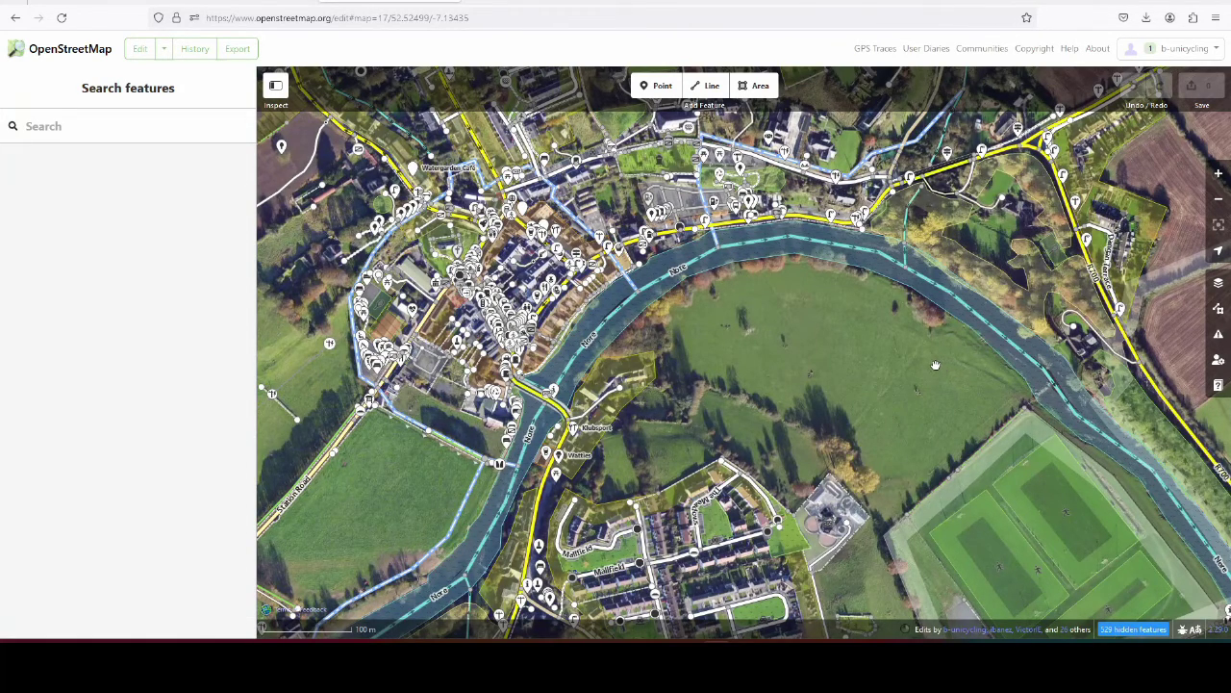
- Compare the Esri World Imagery and Clarity backgrounds and set the editor's background to OpenStreetMap (Standard)
{"action": "left_click", "coordinate": [1219, 285]}
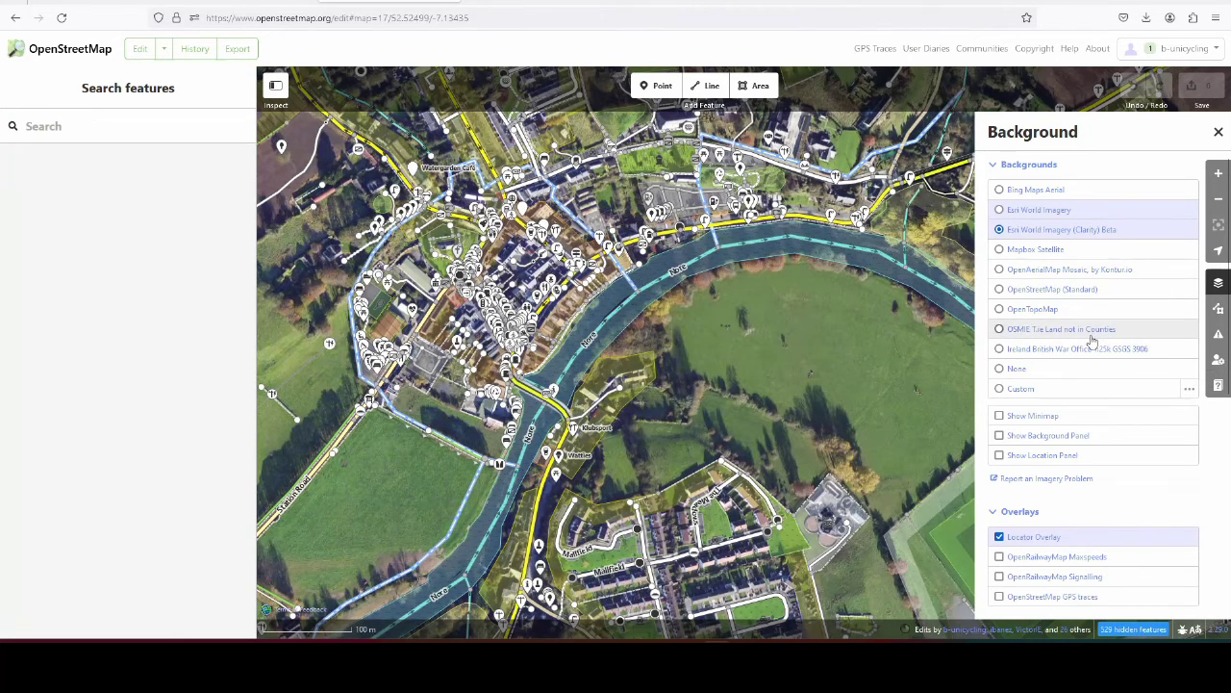
{"action": "left_click", "coordinate": [1093, 292]}
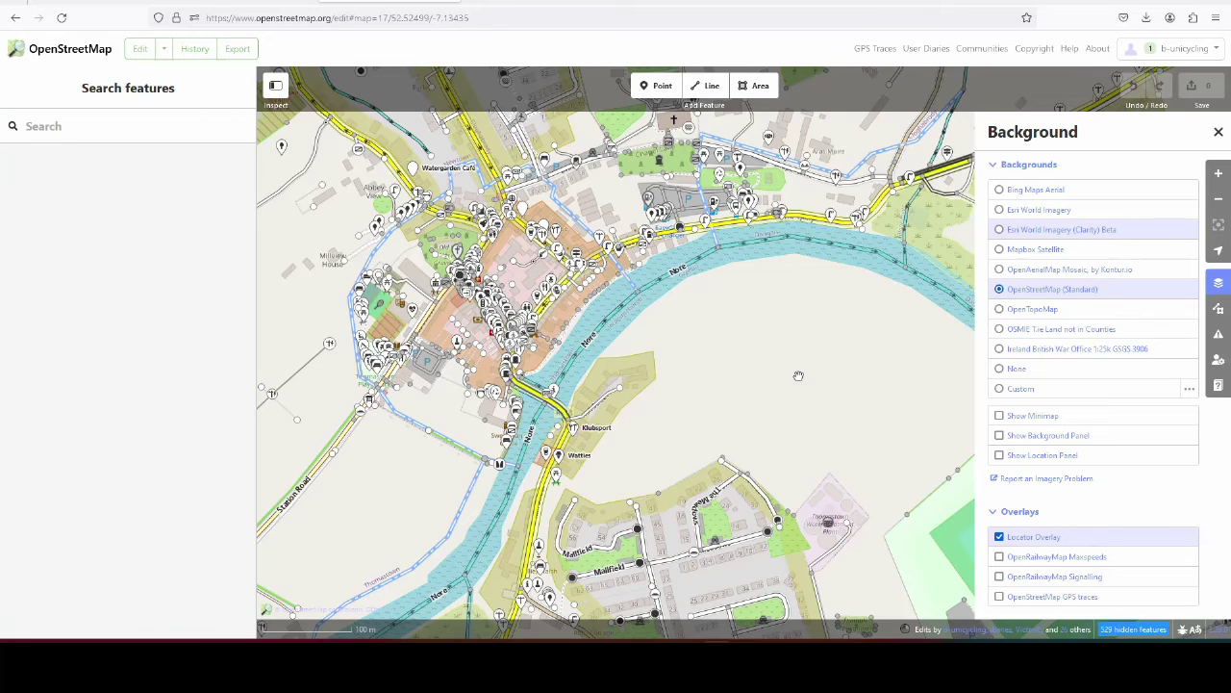
{"action": "left_click", "coordinate": [1053, 218]}
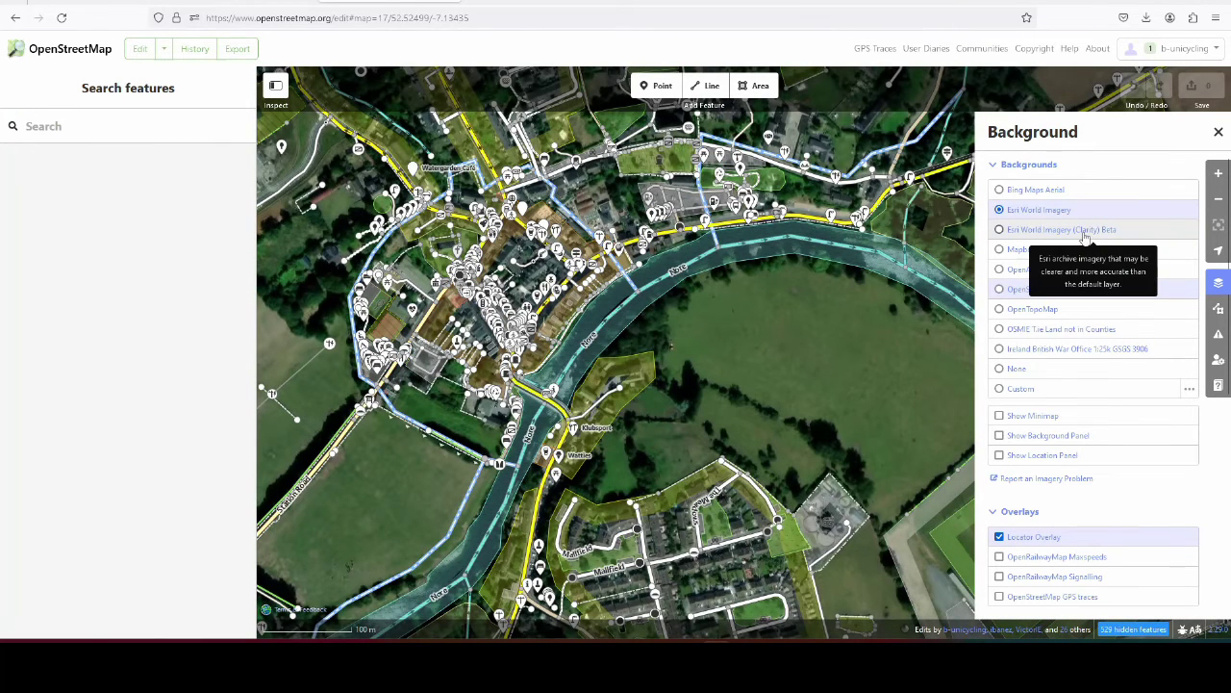
{"action": "left_click", "coordinate": [1084, 232]}
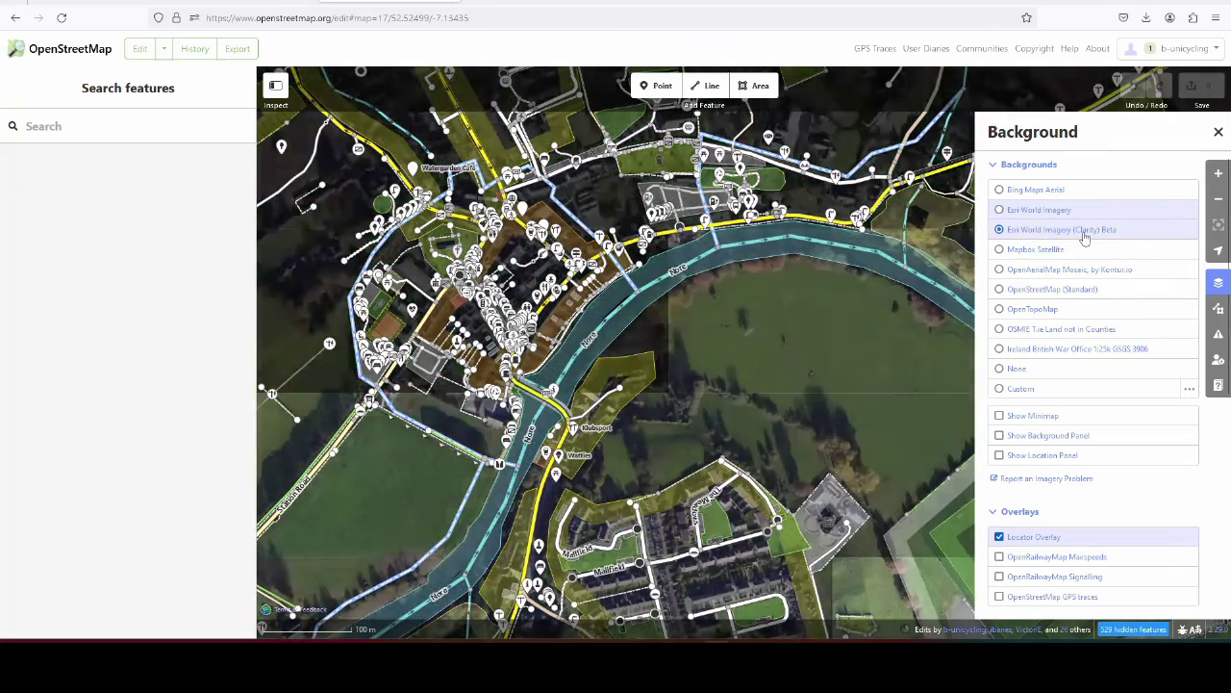
{"action": "left_click", "coordinate": [1090, 290]}
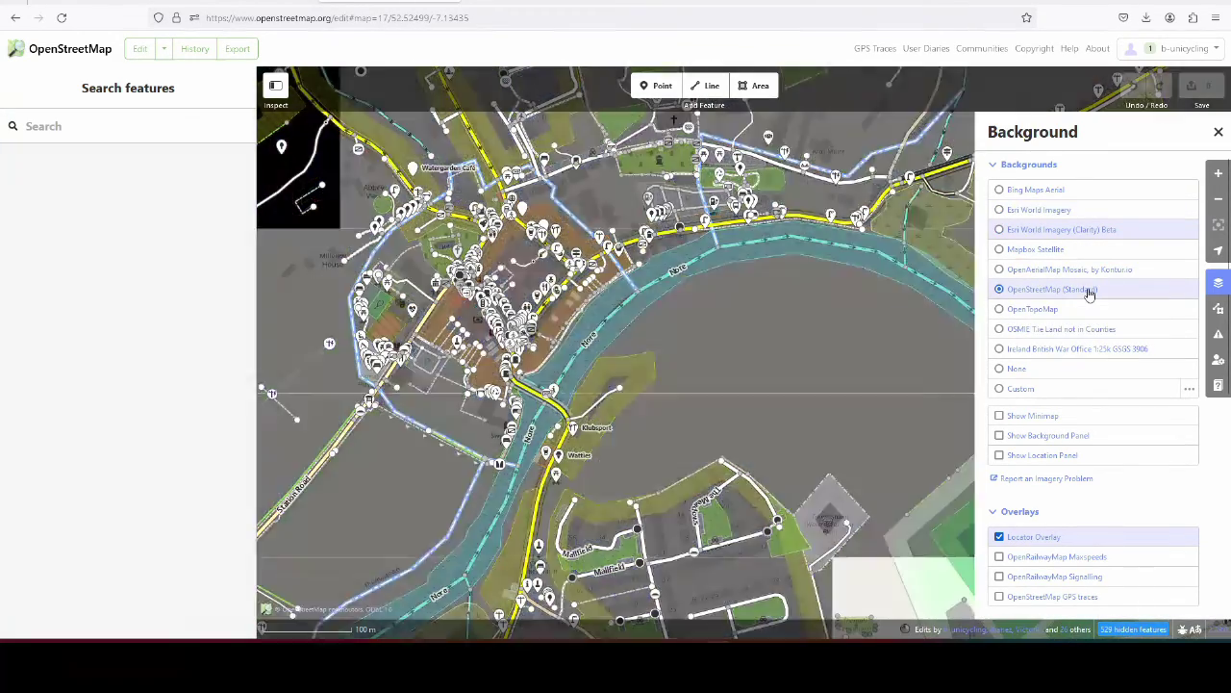
- Start an area on the Nore's south bank opposite The Quay and trace it southwest to the plot around Mill Street
{"action": "scroll", "coordinate": [822, 297], "scroll_direction": "up", "scroll_amount": 1}
{"action": "scroll", "coordinate": [833, 357], "scroll_direction": "up", "scroll_amount": 1}
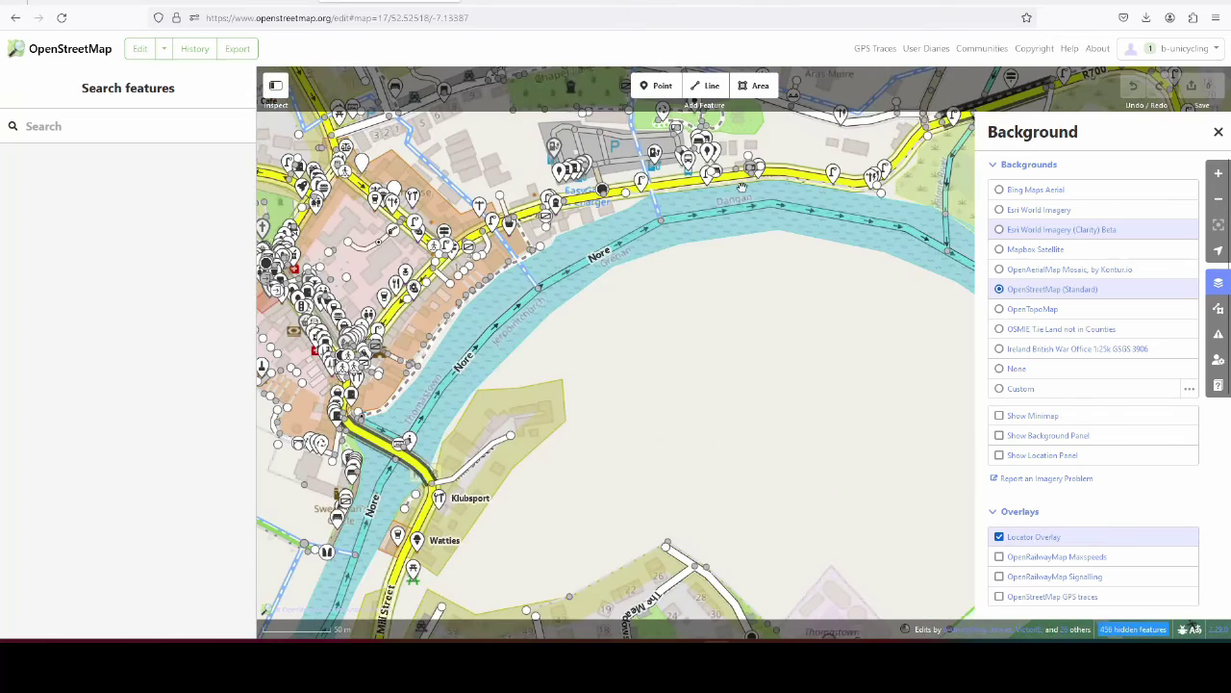
{"action": "left_click", "coordinate": [758, 89]}
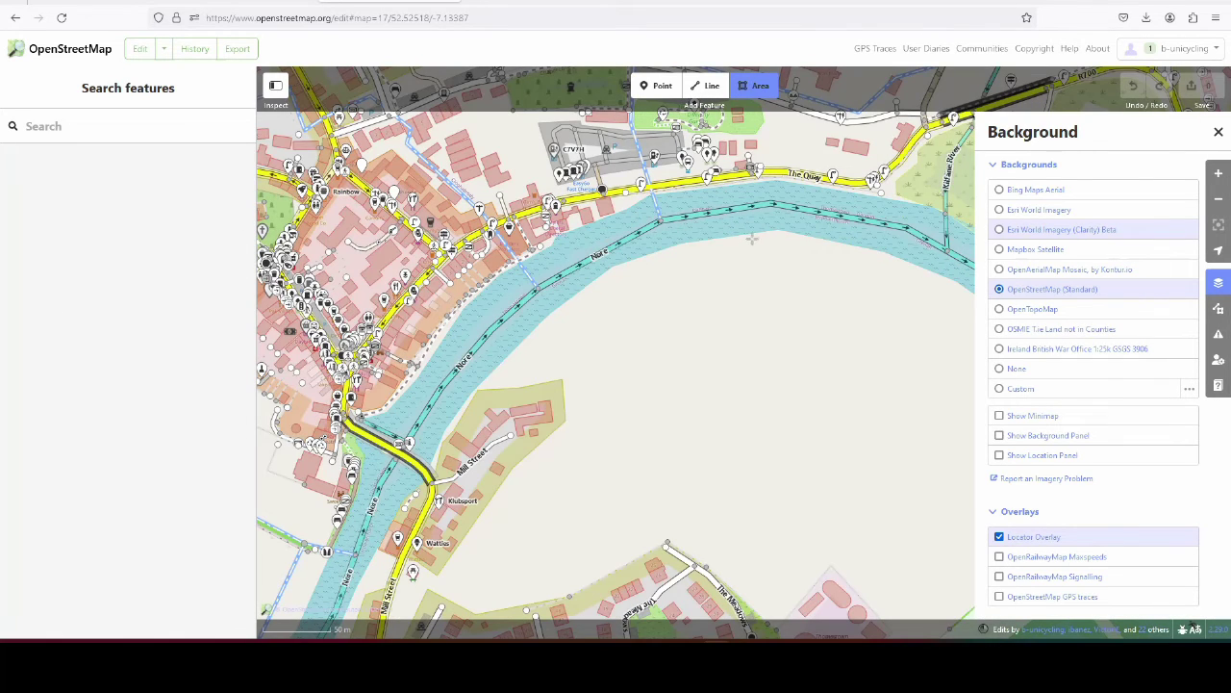
{"action": "left_click", "coordinate": [739, 241]}
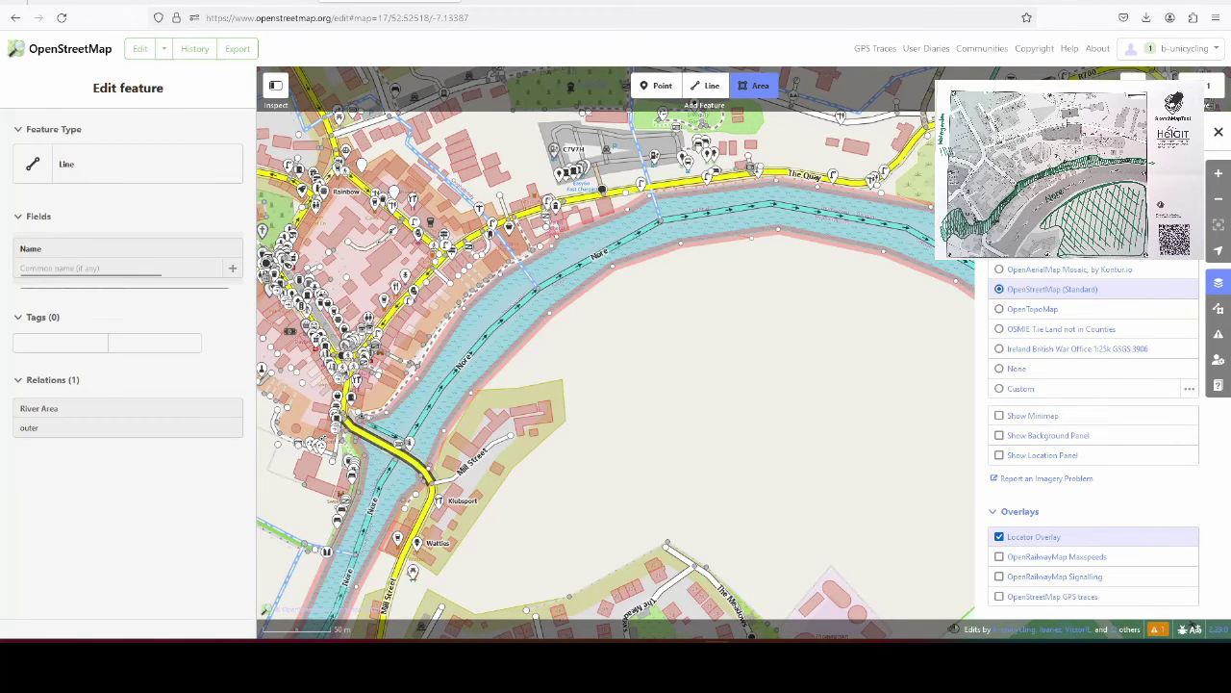
{"action": "key", "text": "Escape"}
{"action": "left_click", "coordinate": [613, 267]}
{"action": "left_click", "coordinate": [552, 317]}
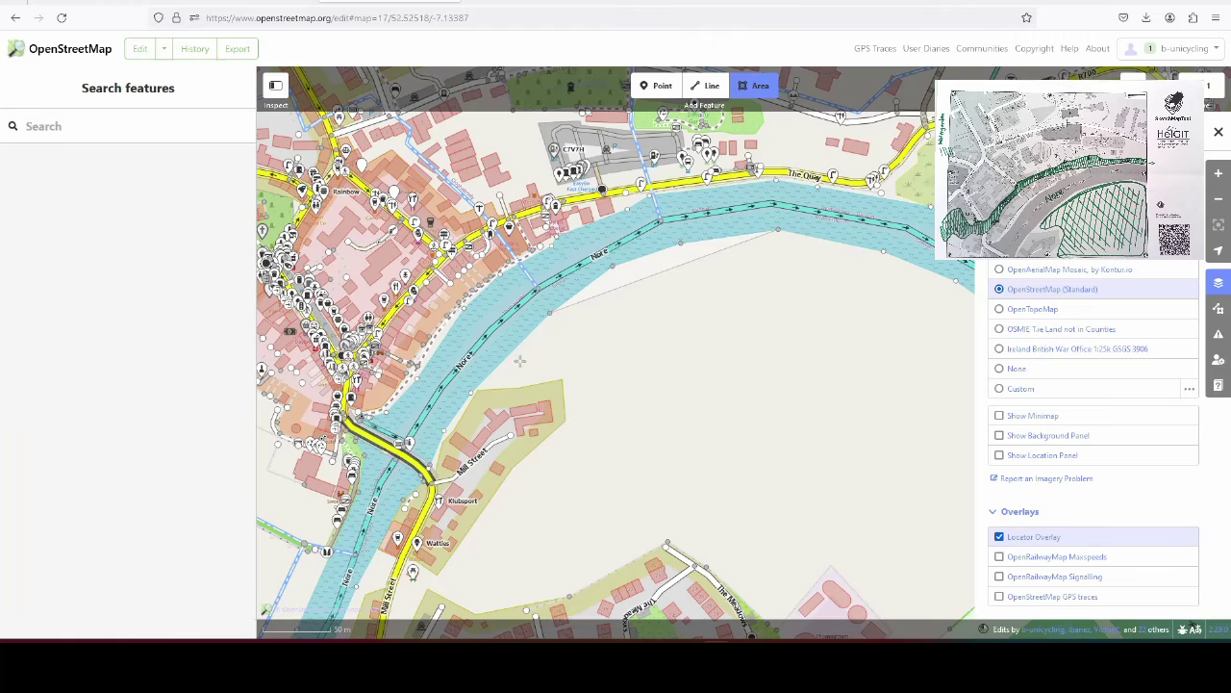
{"action": "left_click", "coordinate": [486, 384]}
{"action": "left_click", "coordinate": [520, 383]}
{"action": "left_click", "coordinate": [565, 379]}
- Continue the area outline around the Mill Street plot, past the north end of The Meadows and northeast across the field
{"action": "left_click_drag", "start_coordinate": [569, 381], "coordinate": [627, 481]}
{"action": "mouse_move", "coordinate": [540, 355]}
{"action": "left_mouse_down"}
{"action": "mouse_move", "coordinate": [568, 388]}
{"action": "mouse_move", "coordinate": [543, 369]}
{"action": "left_mouse_up"}
{"action": "left_click", "coordinate": [579, 402]}
{"action": "left_click", "coordinate": [641, 399]}
{"action": "left_click", "coordinate": [734, 372]}
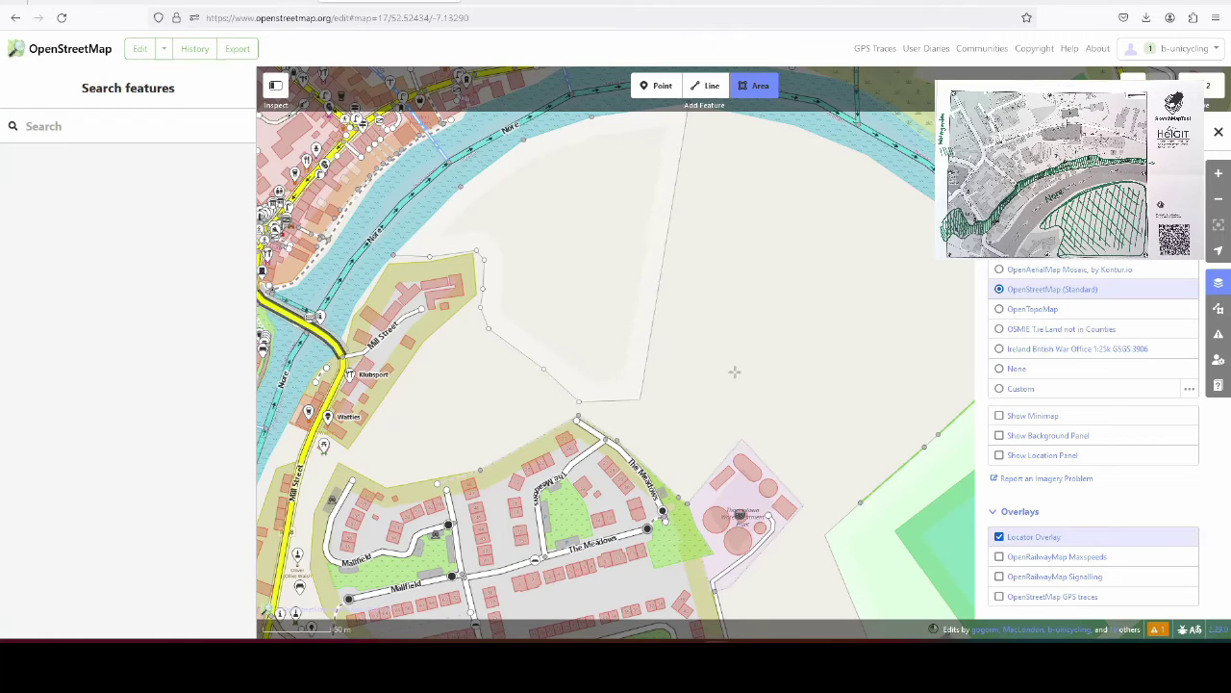
{"action": "left_click", "coordinate": [813, 337]}
{"action": "left_click", "coordinate": [883, 315]}
- Finish the area outline back along the Nore's south bank and close the background settings
{"action": "left_click_drag", "start_coordinate": [871, 321], "coordinate": [702, 416]}
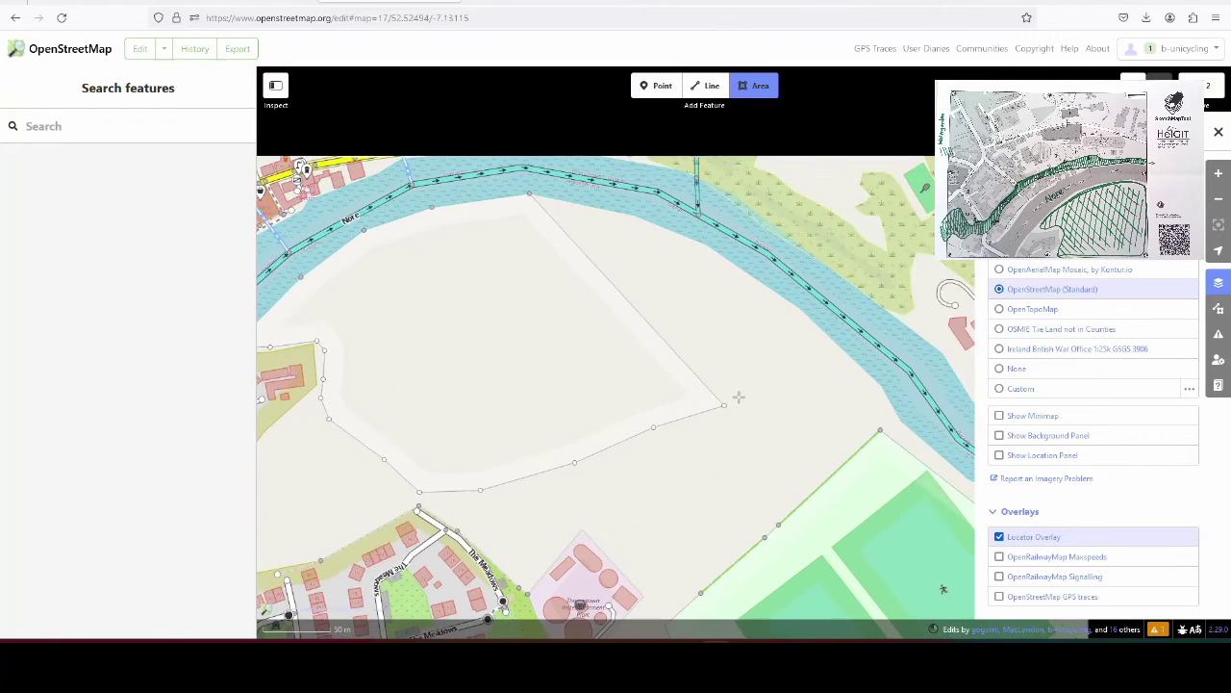
{"action": "left_click", "coordinate": [813, 338]}
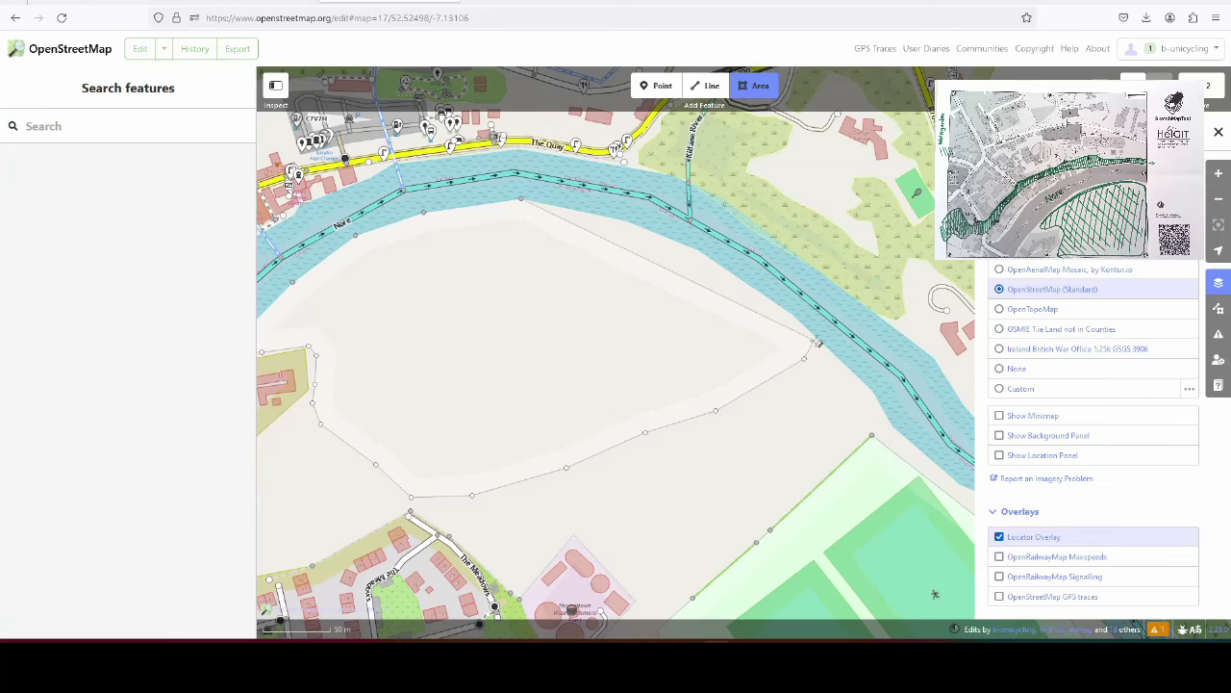
{"action": "left_click", "coordinate": [793, 314]}
{"action": "left_click", "coordinate": [627, 220]}
{"action": "key", "text": "Return"}
{"action": "left_click_drag", "start_coordinate": [532, 344], "coordinate": [690, 299]}
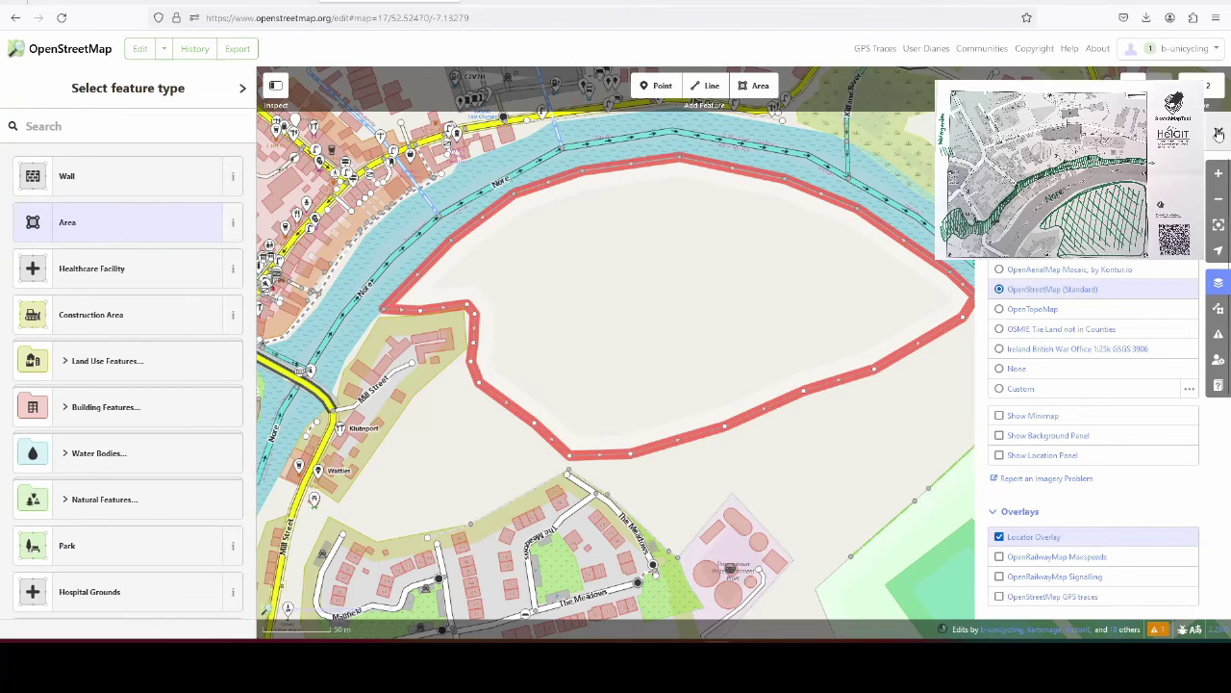
{"action": "key", "text": "b"}
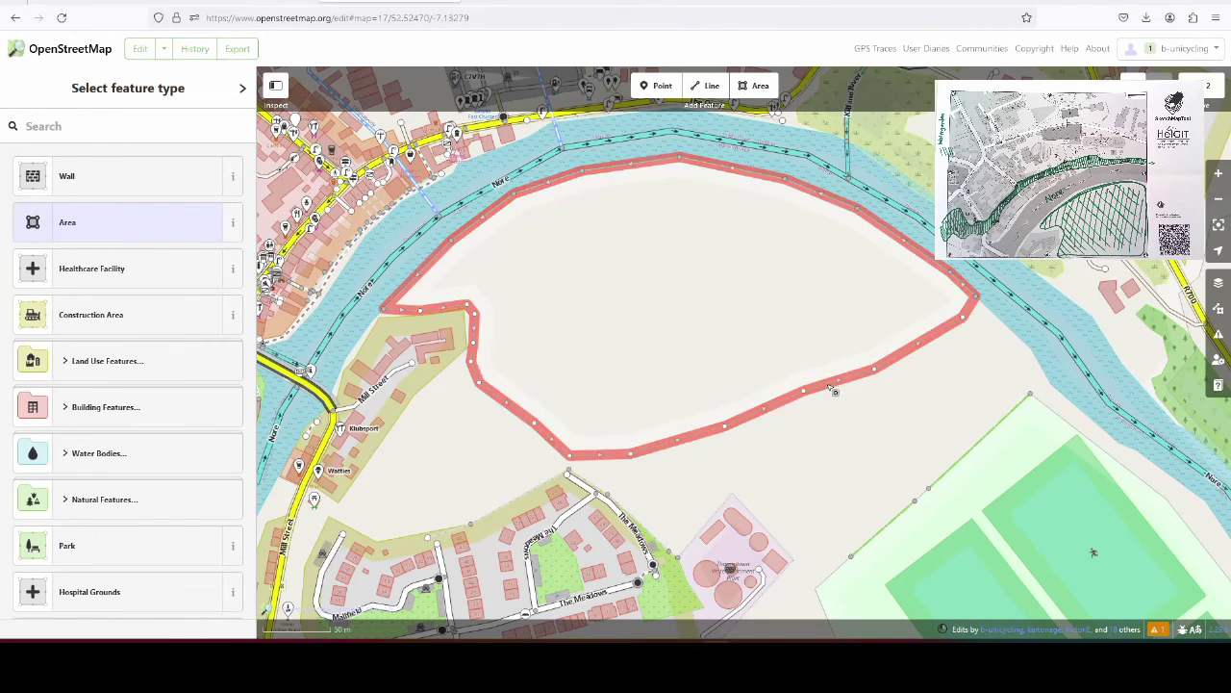
- Search the feature types for "flood" and clear the search
{"action": "left_click", "coordinate": [123, 126]}
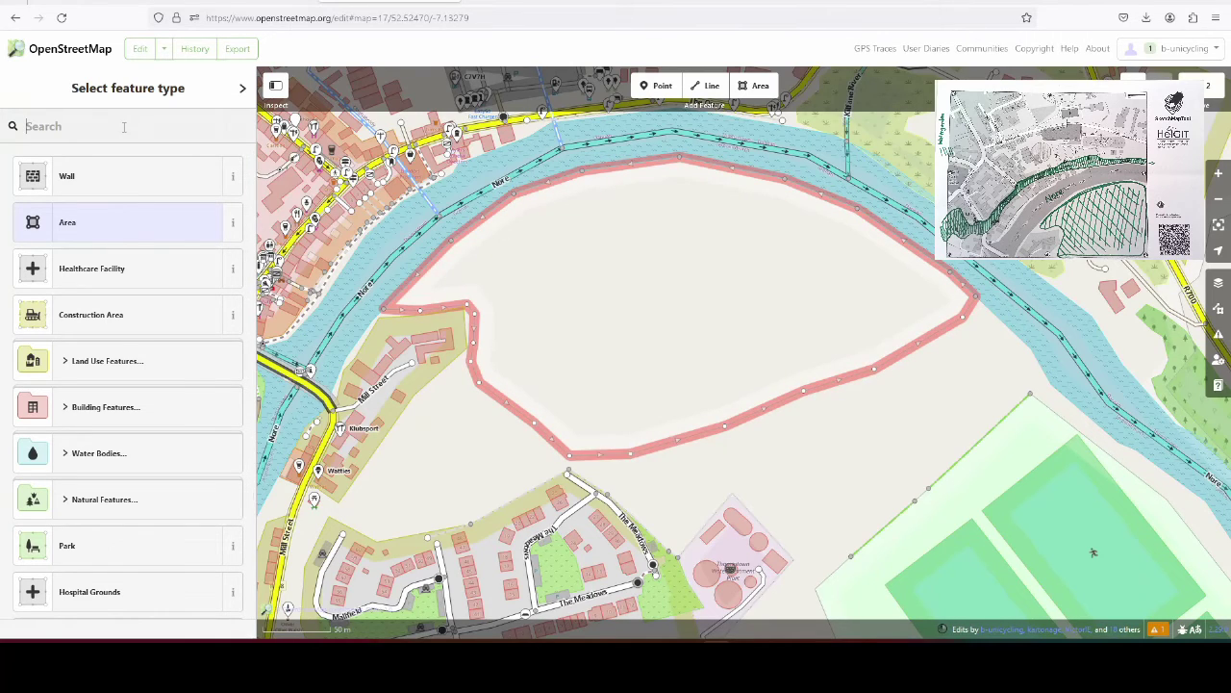
{"action": "type", "text": "floodf"}
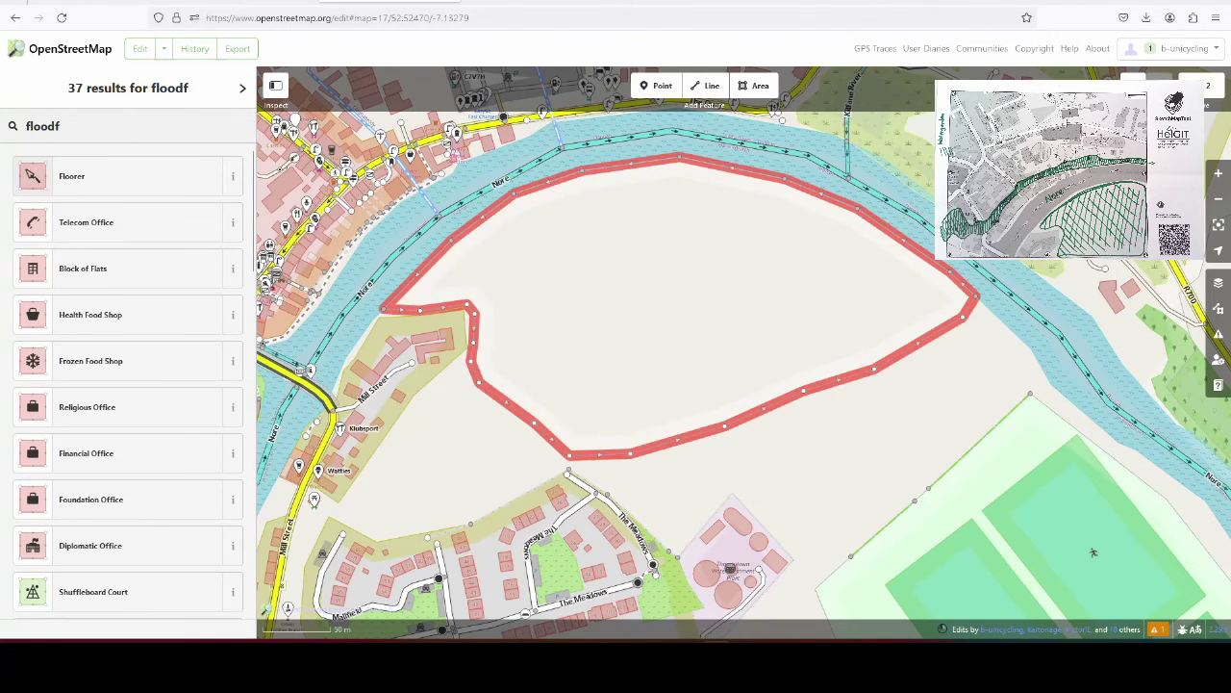
{"action": "key", "text": "BackSpace"}
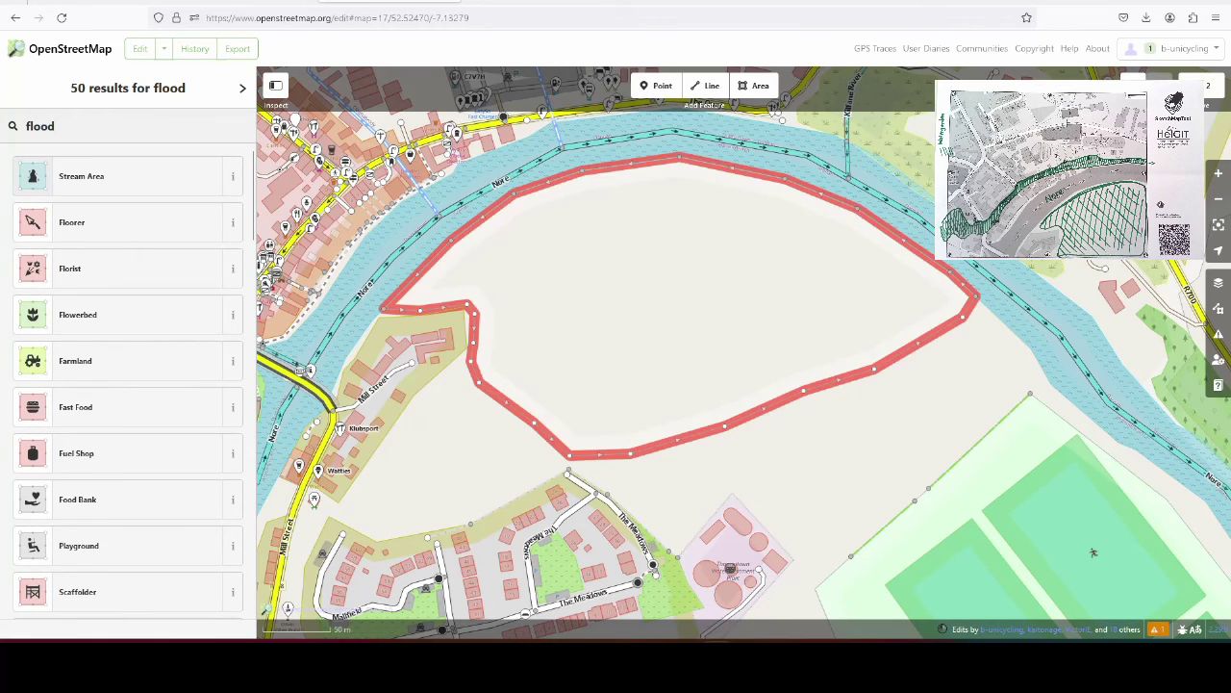
{"action": "key", "text": "BackSpace"}
{"action": "key", "text": "BackSpace"}
{"action": "key", "text": "BackSpace"}
{"action": "key", "text": "BackSpace"}
{"action": "key", "text": "BackSpace"}
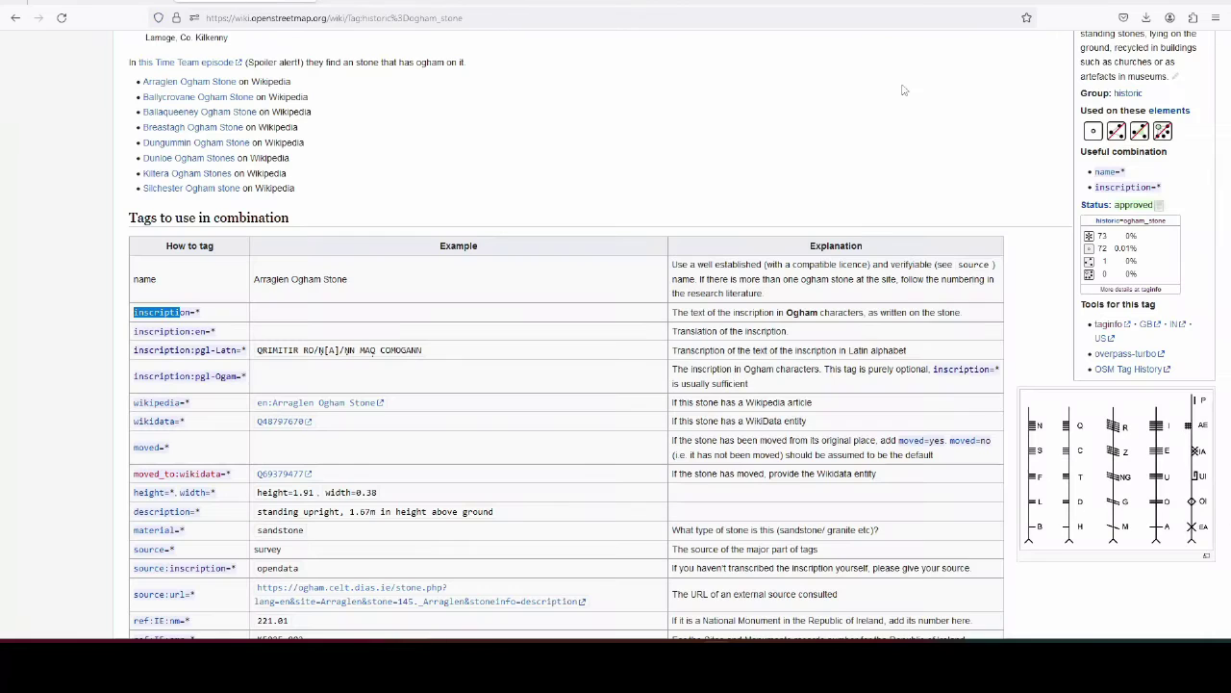
- Search the OpenStreetMap wiki for "flood prone", open the Key:flood_prone page and read its tagging guidance
{"action": "scroll", "coordinate": [1065, 142], "scroll_direction": "up", "scroll_amount": 5}
{"action": "left_click", "coordinate": [1044, 72]}
{"action": "type", "text": "flood prone"}
{"action": "key", "text": "Return"}
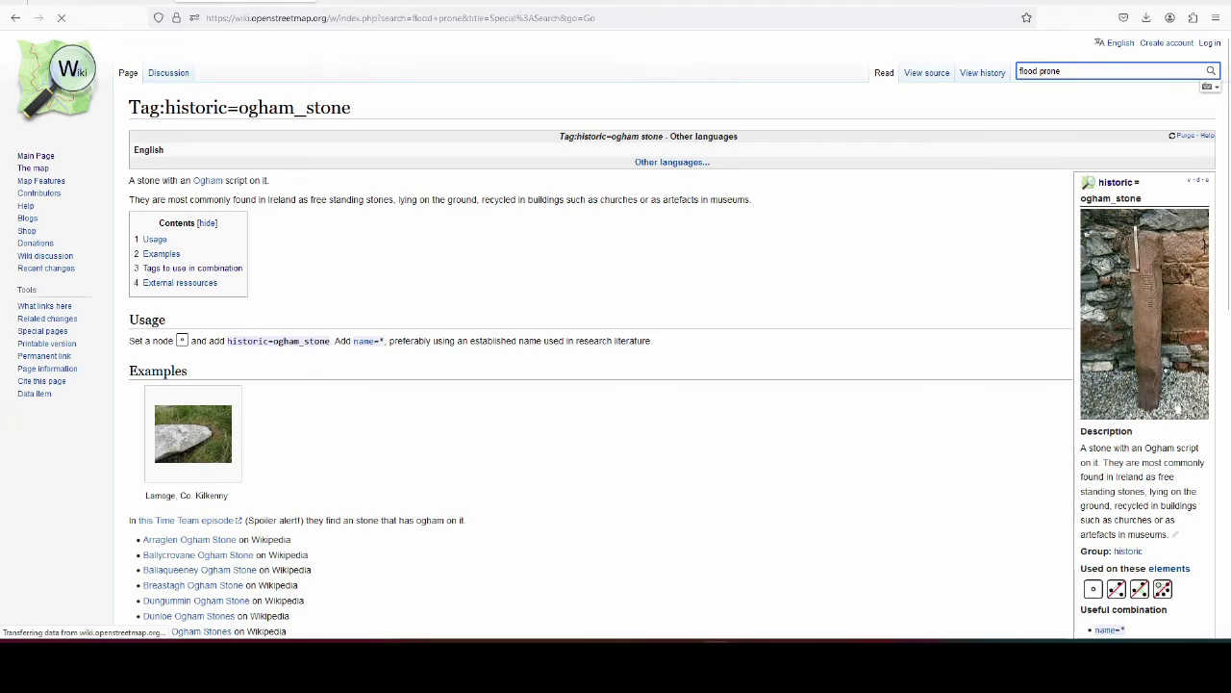
{"action": "left_click", "coordinate": [191, 205]}
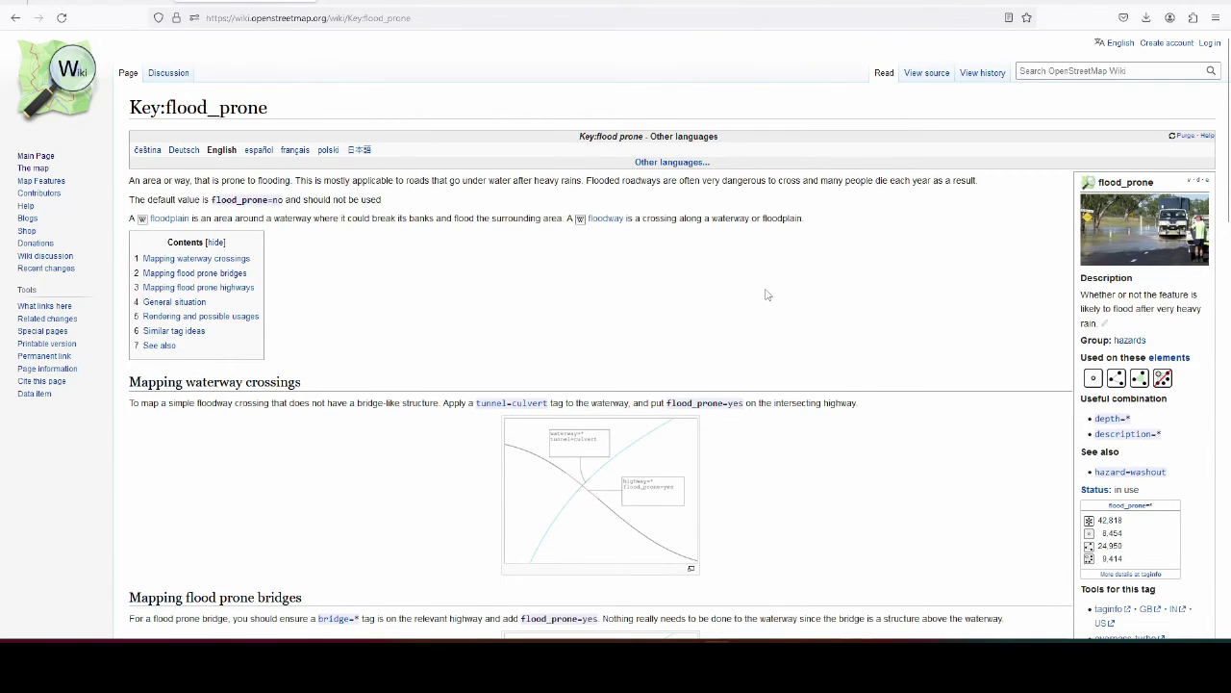
{"action": "scroll", "coordinate": [809, 332], "scroll_direction": "down", "scroll_amount": 1}
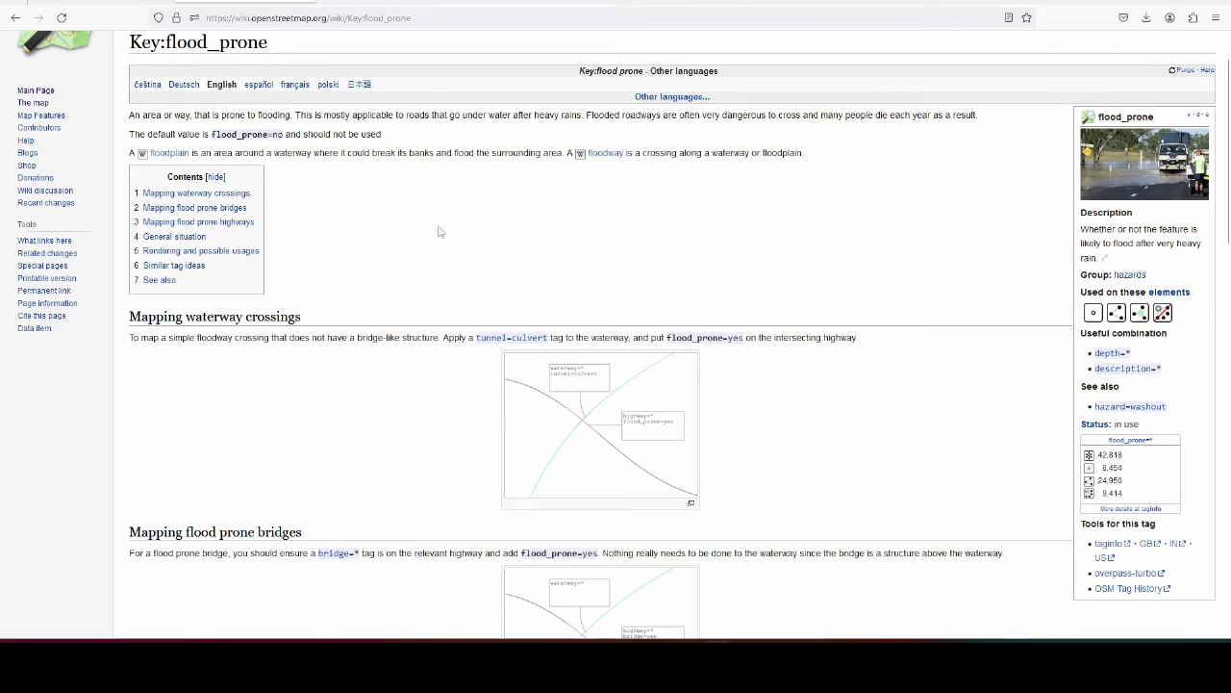
{"action": "scroll", "coordinate": [439, 231], "scroll_direction": "down", "scroll_amount": 5}
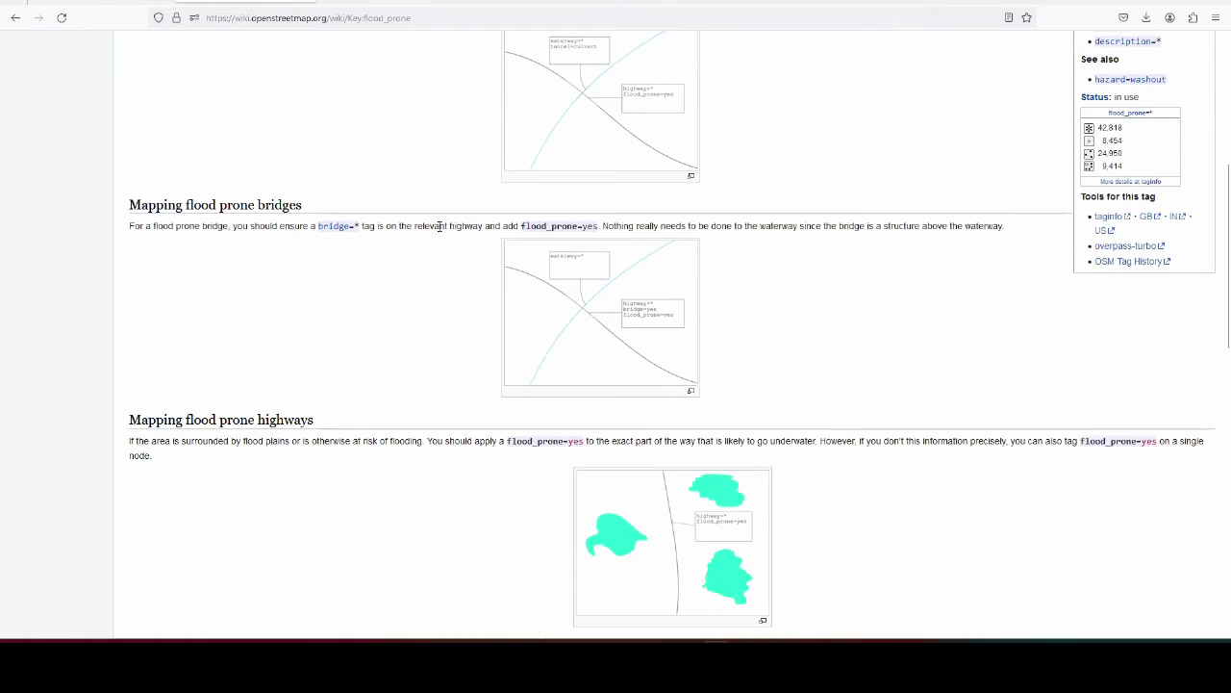
{"action": "scroll", "coordinate": [439, 231], "scroll_direction": "down", "scroll_amount": 7}
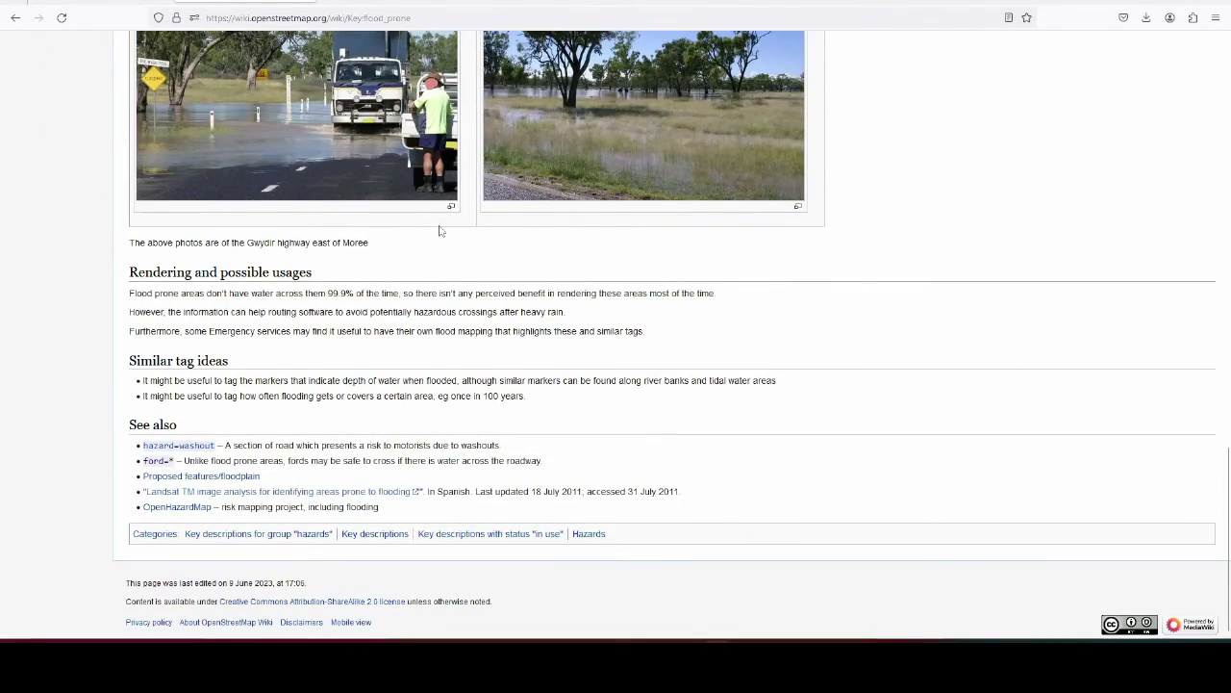
{"action": "scroll", "coordinate": [439, 231], "scroll_direction": "up", "scroll_amount": 5}
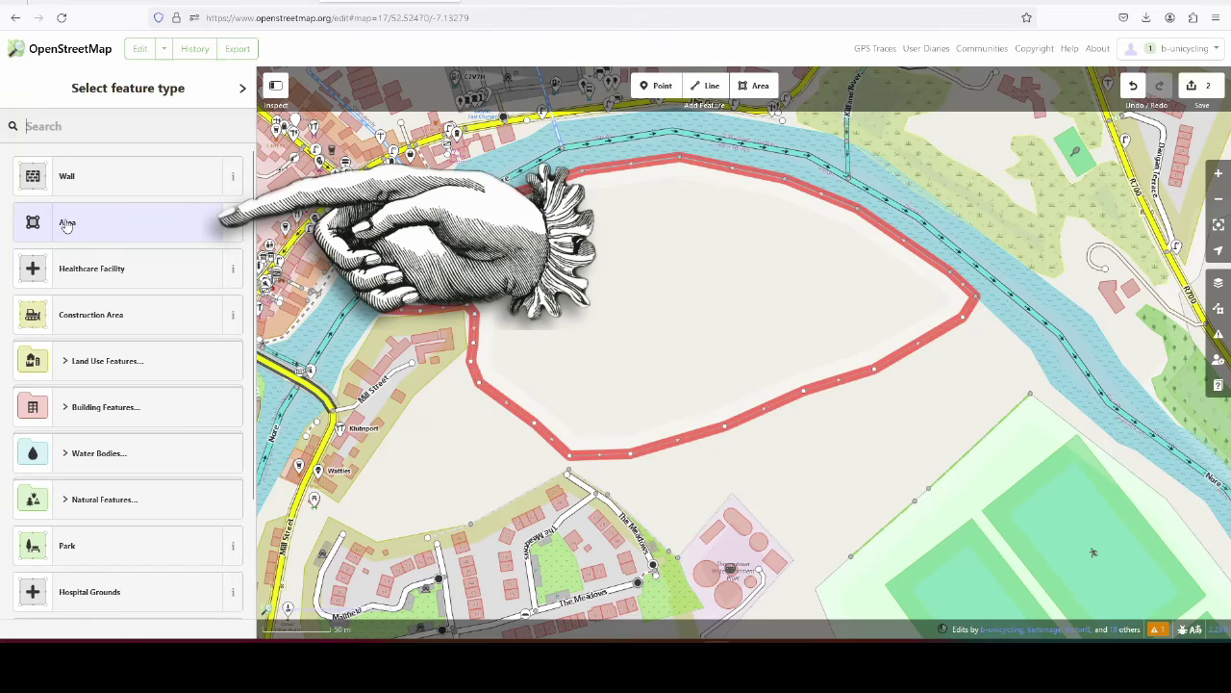
- Set the new outline's feature type to Area and add the tag flood_prone=yes
{"action": "left_click", "coordinate": [64, 225]}
{"action": "scroll", "coordinate": [173, 443], "scroll_direction": "down", "scroll_amount": 3}
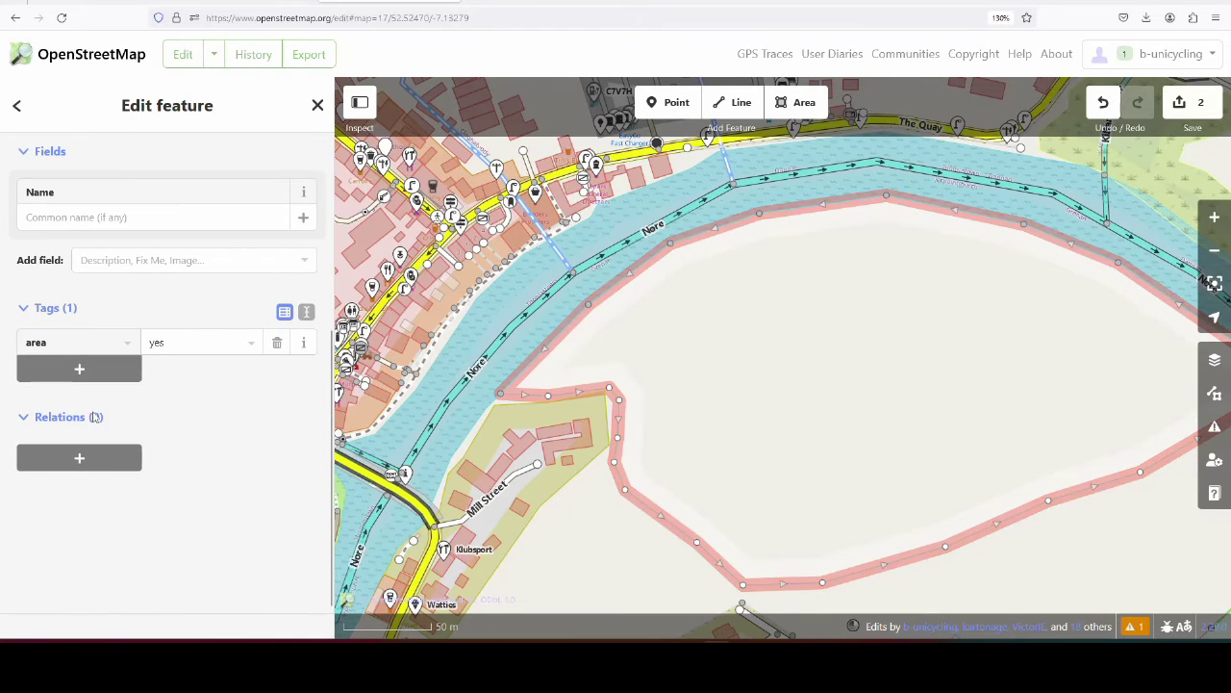
{"action": "left_click", "coordinate": [78, 366]}
{"action": "type", "text": "flood_prone"}
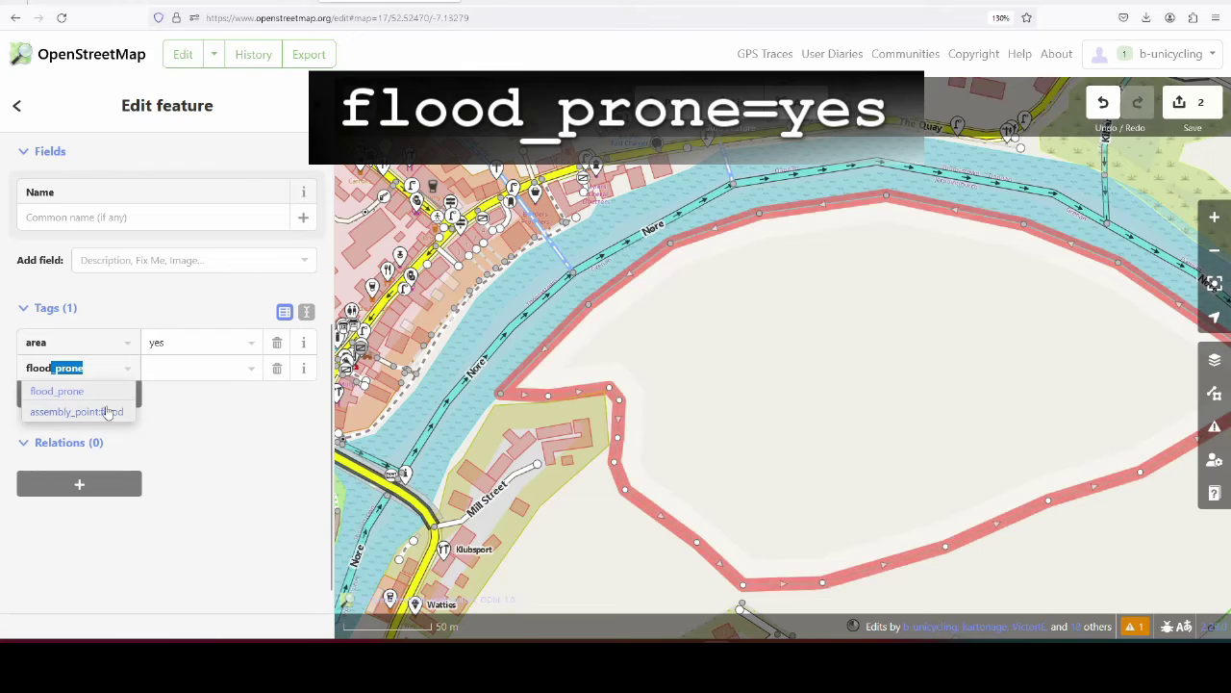
{"action": "key", "text": "Tab"}
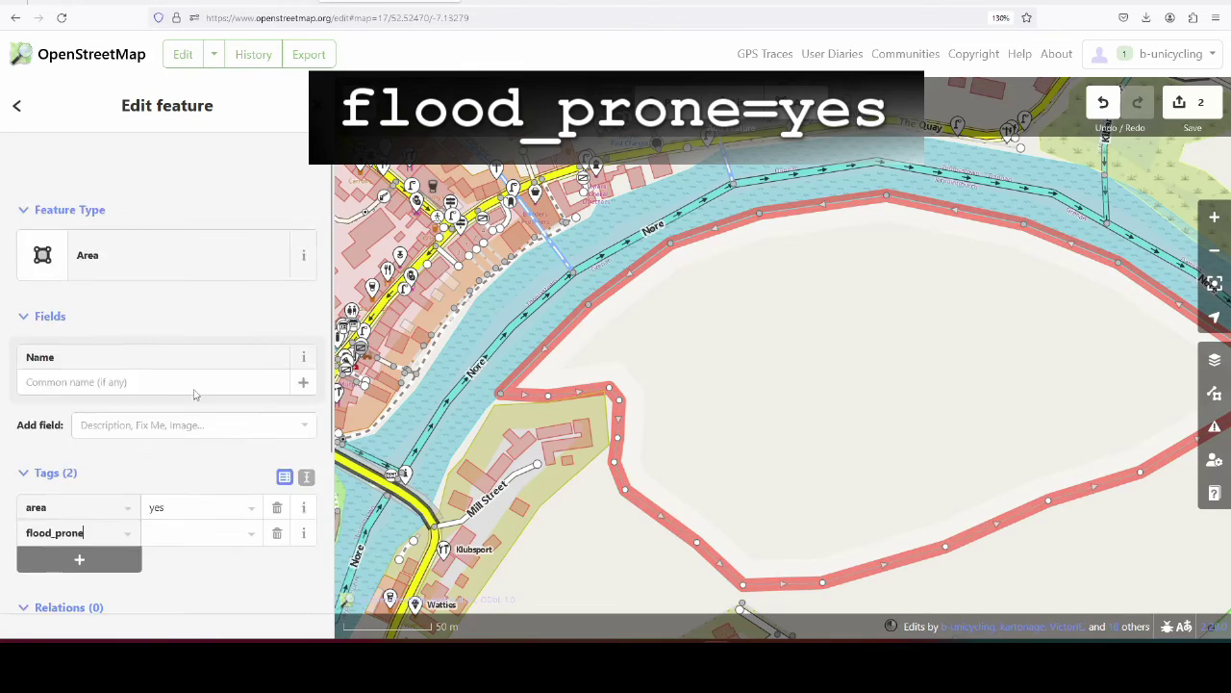
{"action": "type", "text": "yes"}
{"action": "key", "text": "Return"}
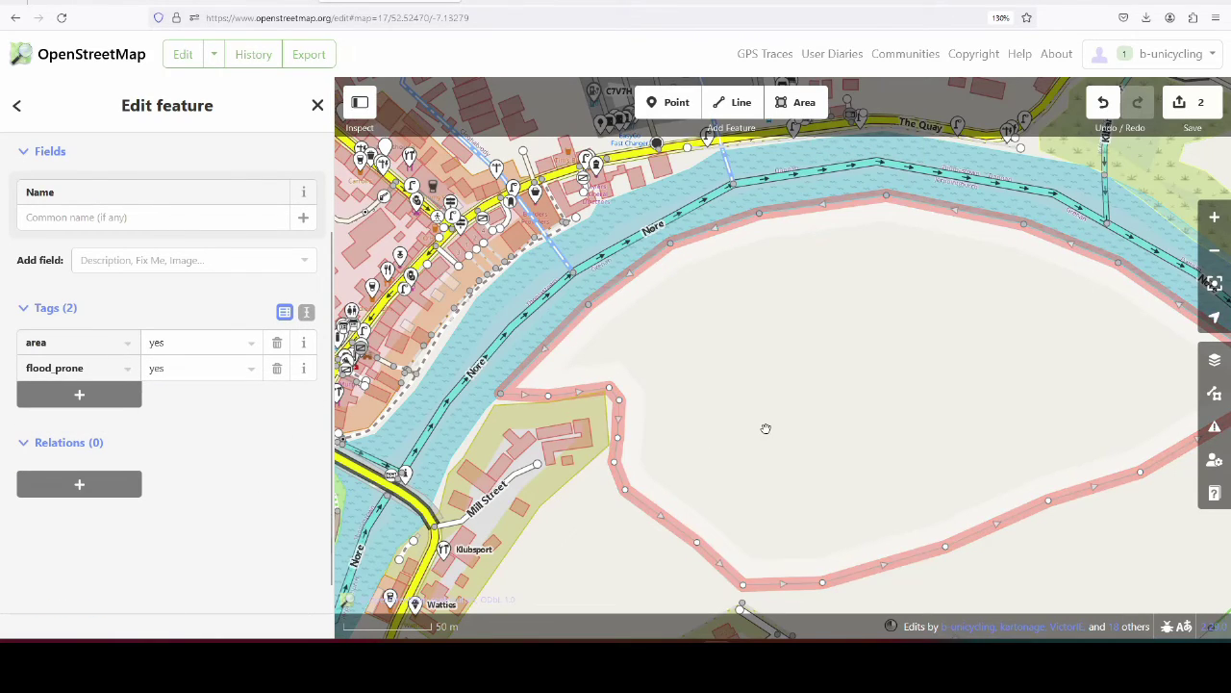
- Add a source tag with the value "local knowledge (resident)" to the flood-prone area
{"action": "left_click", "coordinate": [123, 396]}
{"action": "type", "text": "source"}
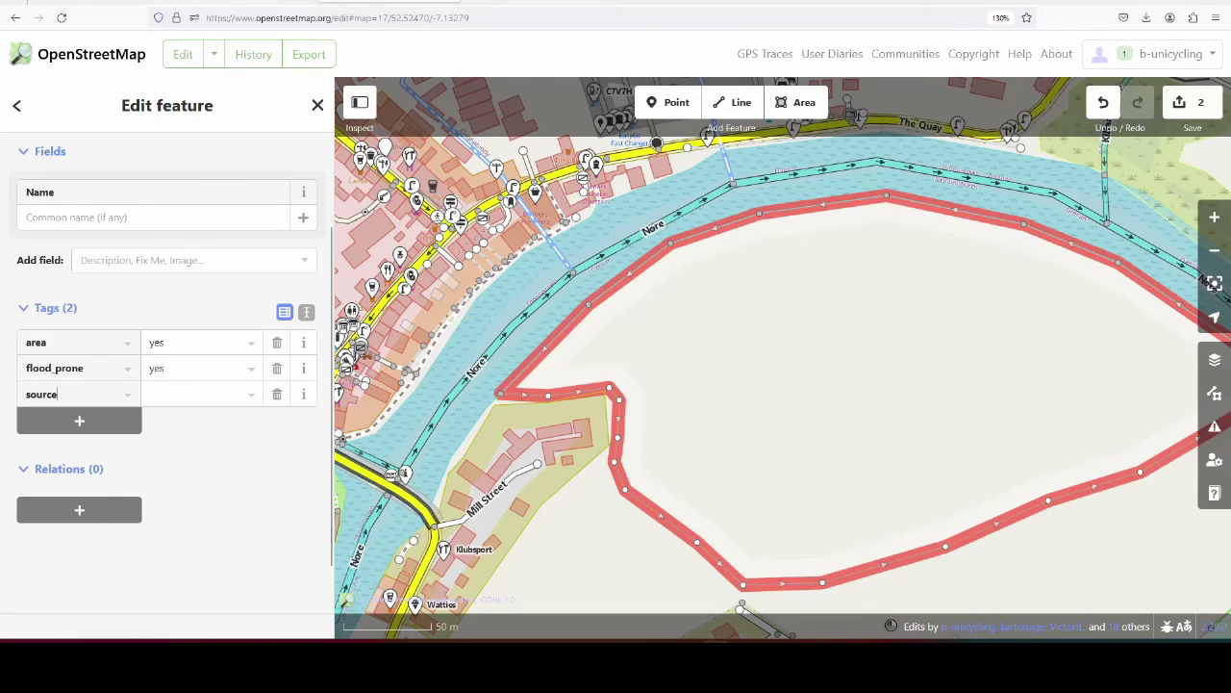
{"action": "key", "text": "Tab"}
{"action": "type", "text": "local know"}
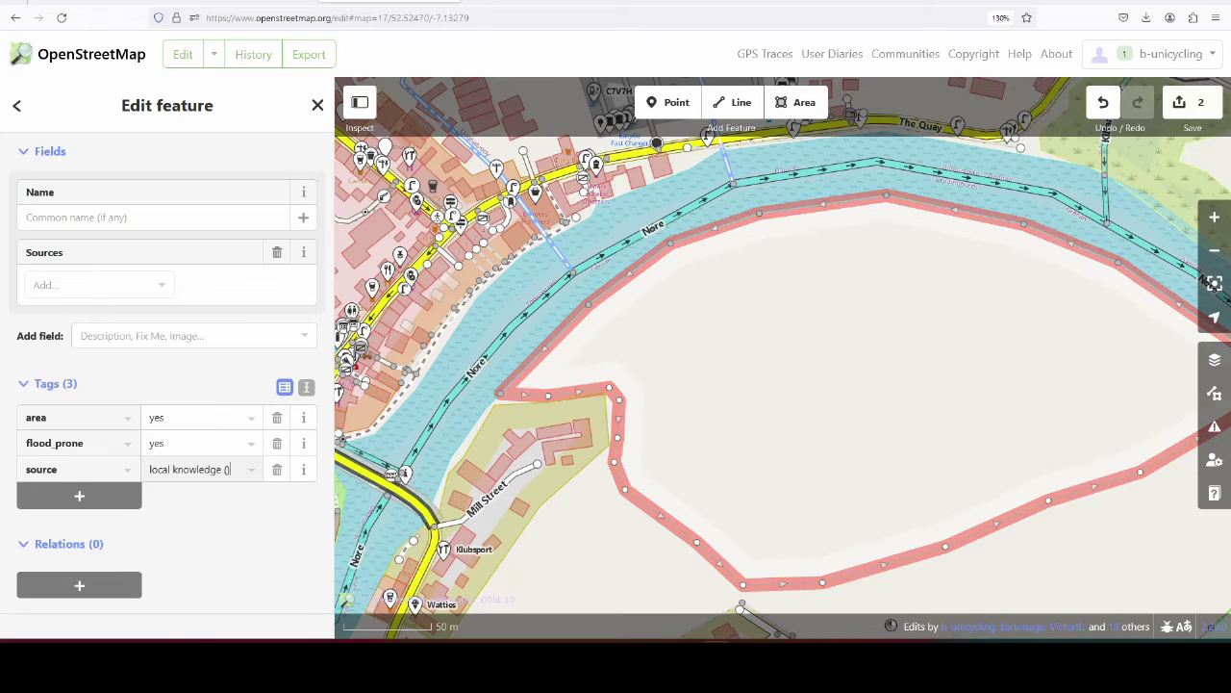
{"action": "type", "text": "ledge (resident)"}
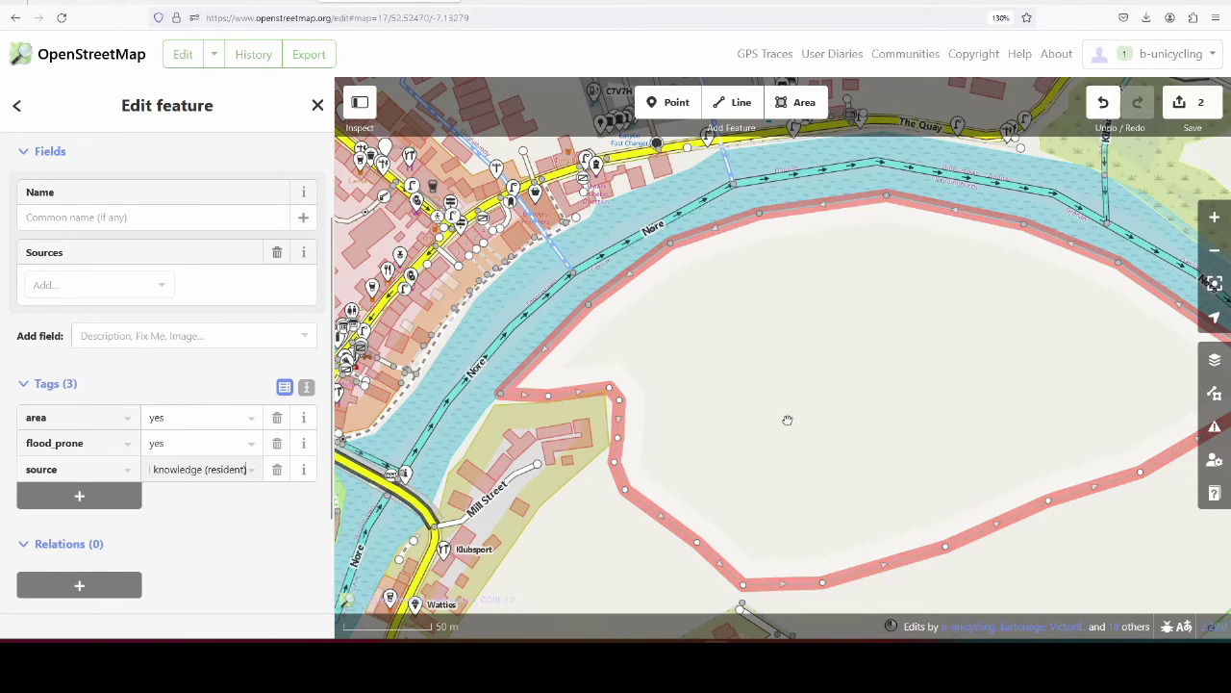
{"action": "scroll", "coordinate": [904, 491], "scroll_direction": "down", "scroll_amount": 3}
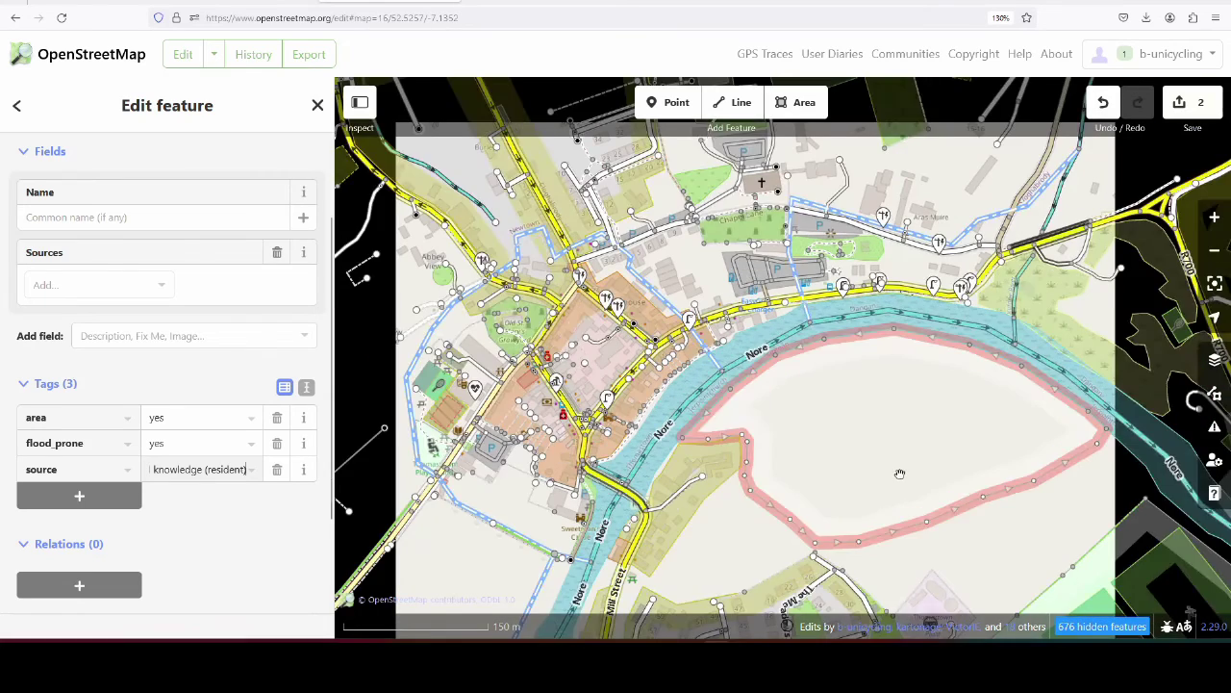
{"action": "scroll", "coordinate": [903, 452], "scroll_direction": "up", "scroll_amount": 1}
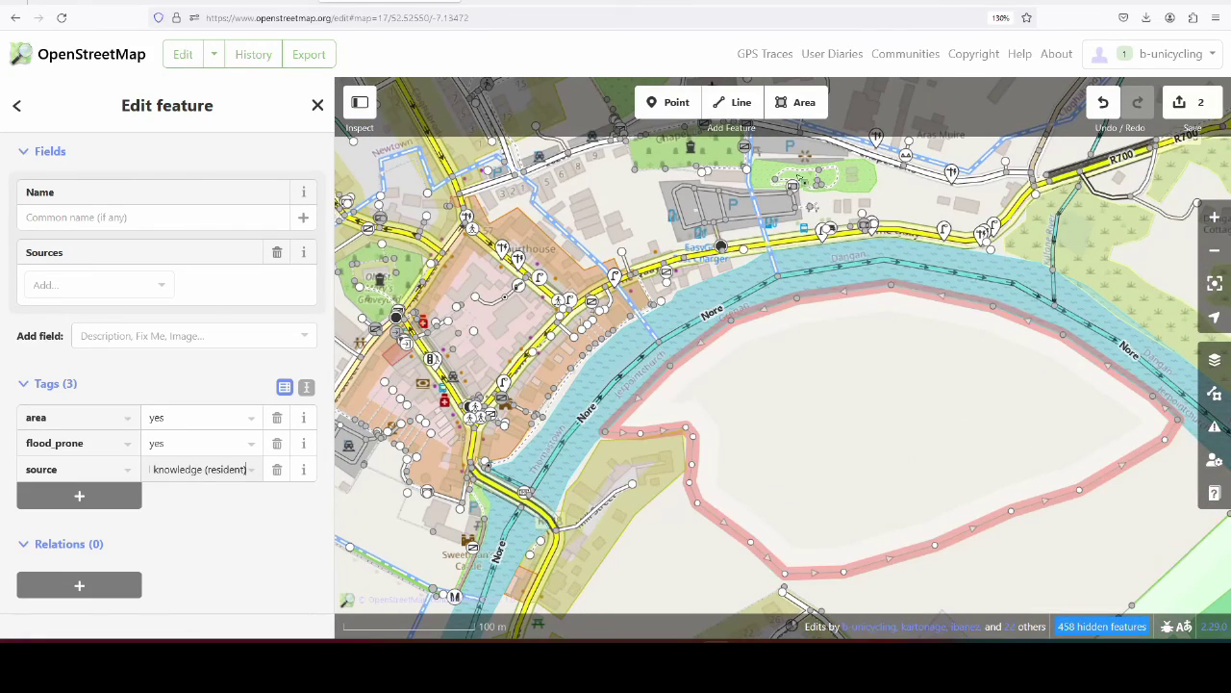
{"action": "left_click", "coordinate": [798, 102]}
{"action": "left_click_drag", "start_coordinate": [982, 315], "coordinate": [819, 375]}
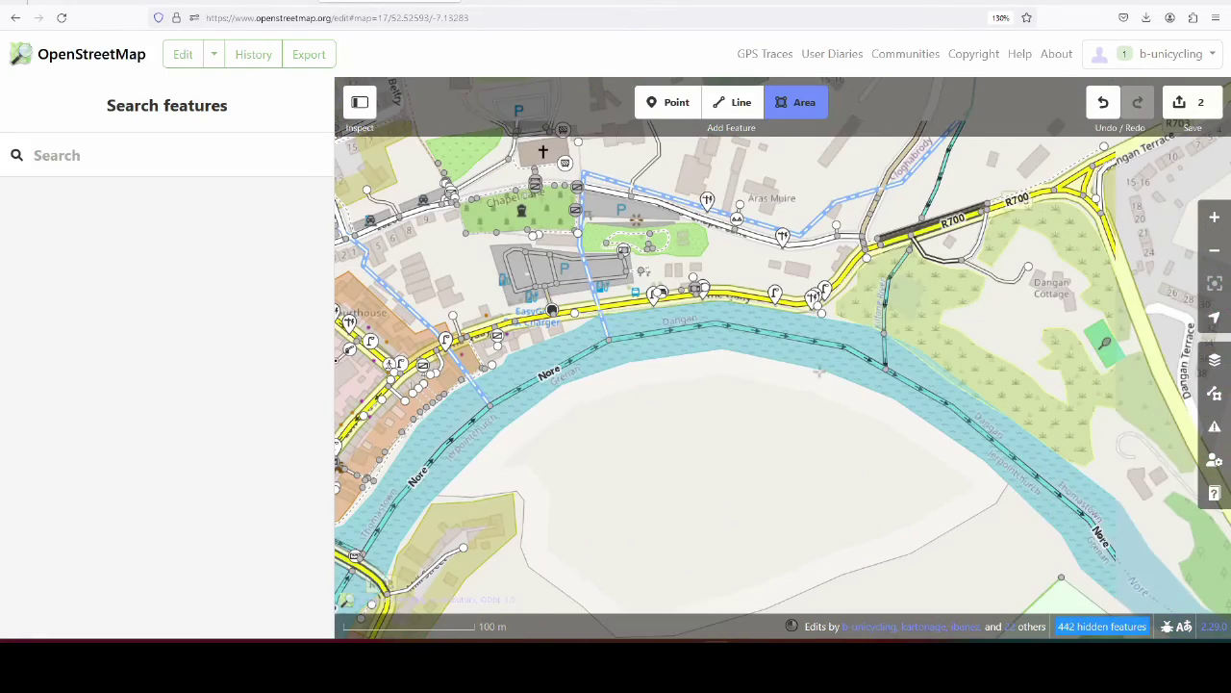
{"action": "left_click", "coordinate": [793, 317]}
{"action": "key", "text": "Escape"}
- Start a new area at the east end of The Quay and trace it westward behind the buildings and across the car park
{"action": "scroll", "coordinate": [802, 284], "scroll_direction": "up", "scroll_amount": 3}
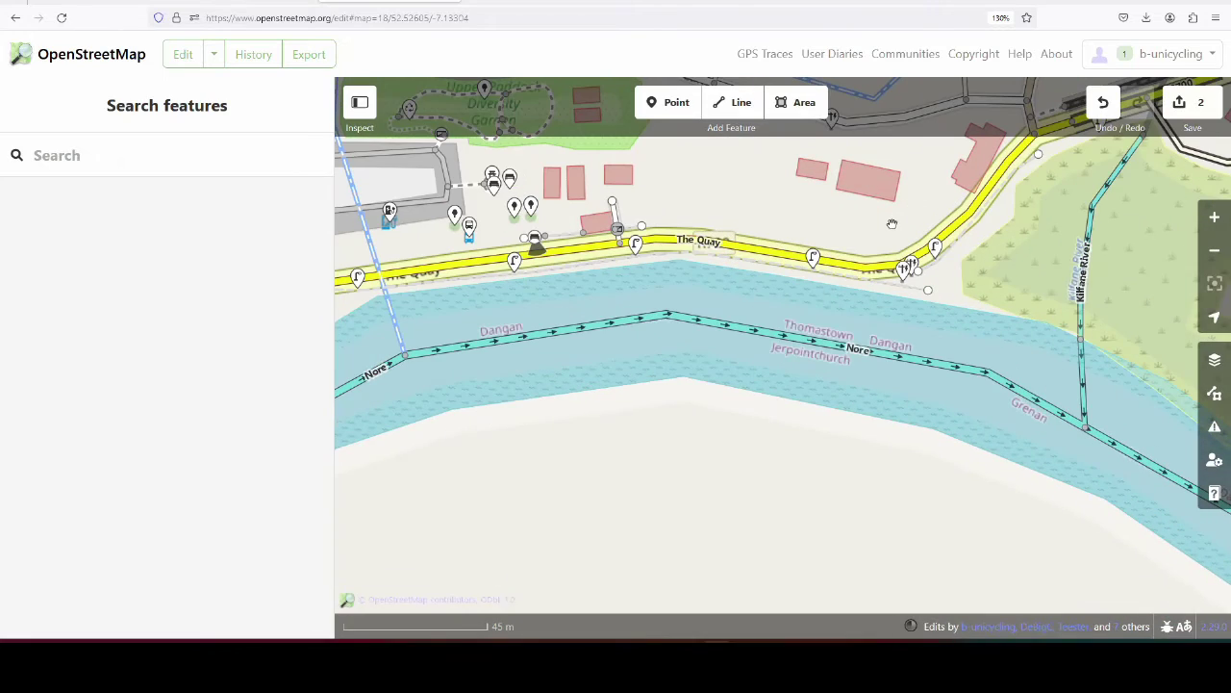
{"action": "left_click_drag", "start_coordinate": [892, 224], "coordinate": [826, 259]}
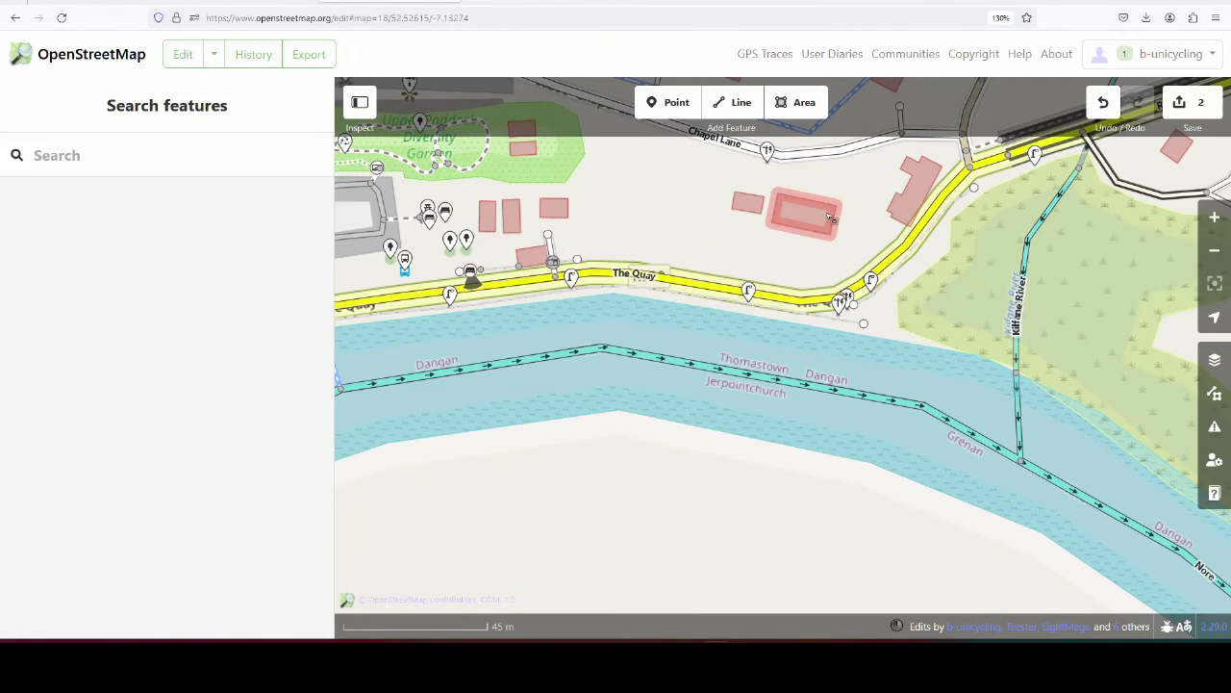
{"action": "left_click", "coordinate": [798, 102]}
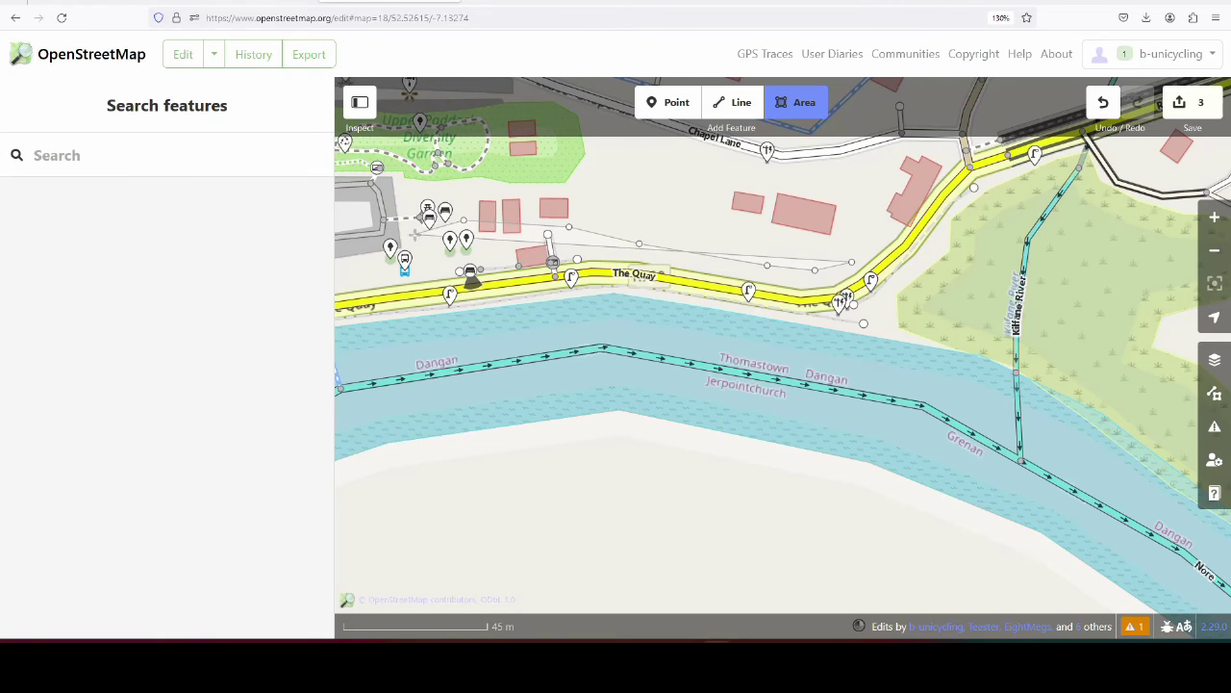
{"action": "left_click_drag", "start_coordinate": [425, 257], "coordinate": [820, 327]}
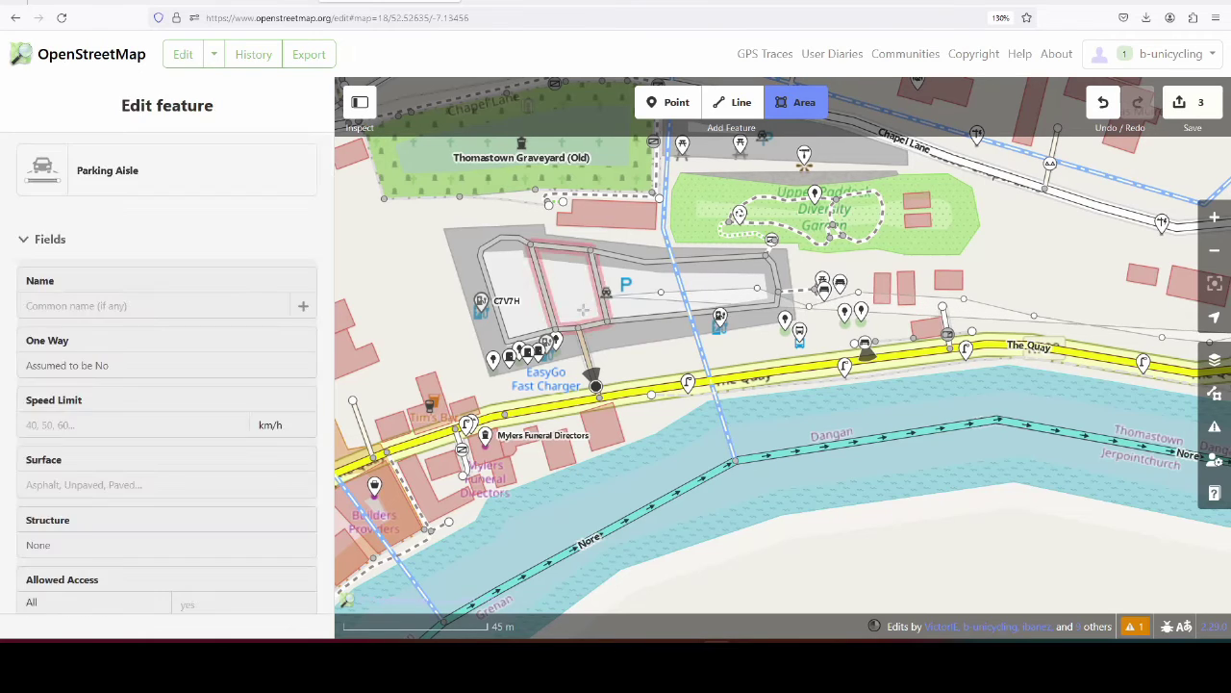
{"action": "left_click_drag", "start_coordinate": [355, 425], "coordinate": [717, 311]}
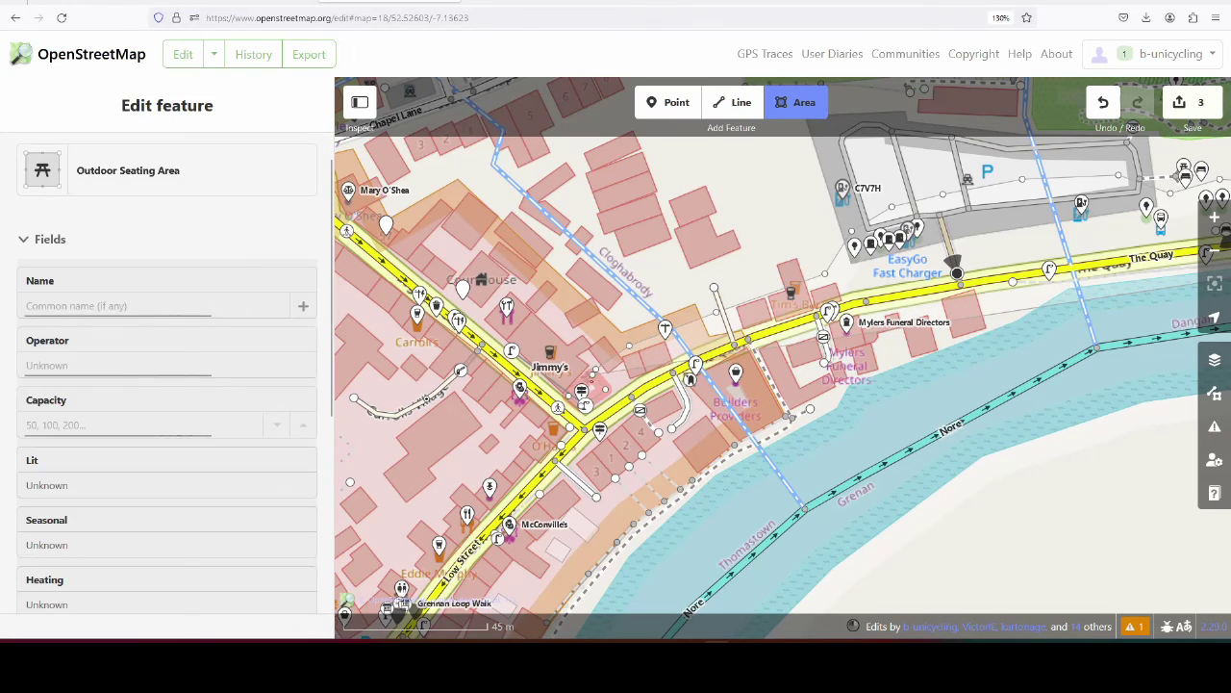
{"action": "scroll", "coordinate": [556, 412], "scroll_direction": "up", "scroll_amount": 5}
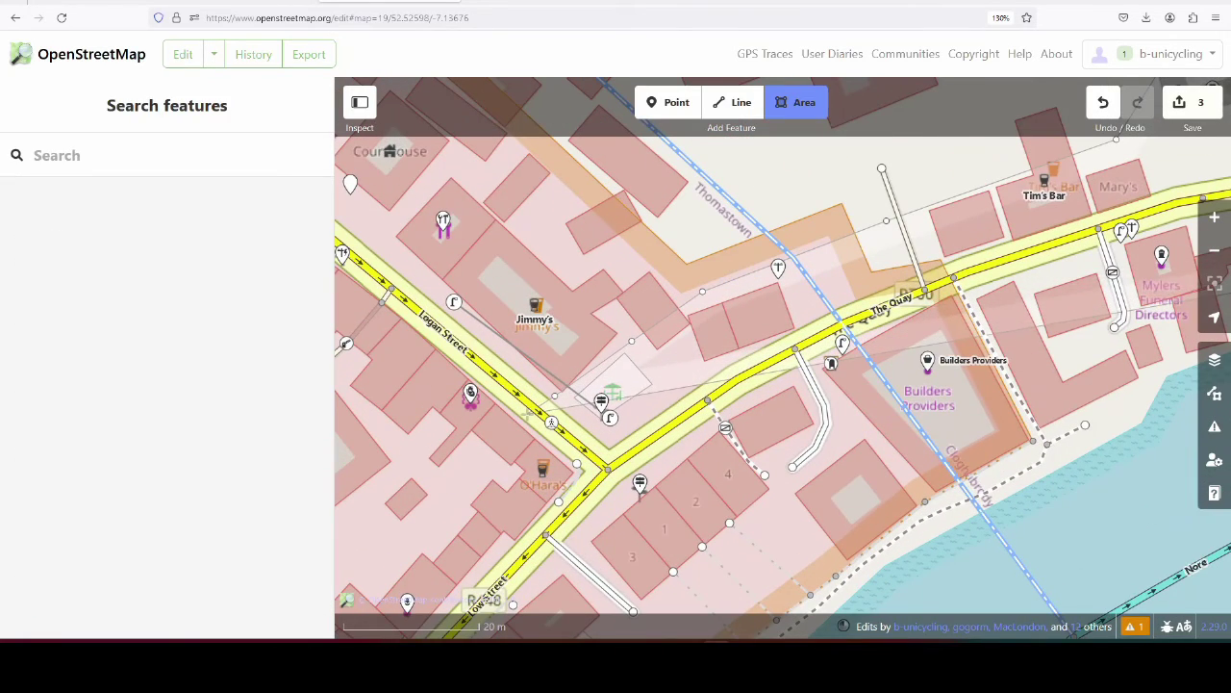
- Continue the area outline past Logan Street, behind the Low Street buildings and across Market Street beyond the credit union
{"action": "left_click_drag", "start_coordinate": [527, 414], "coordinate": [658, 314]}
{"action": "scroll", "coordinate": [649, 312], "scroll_direction": "down", "scroll_amount": 3}
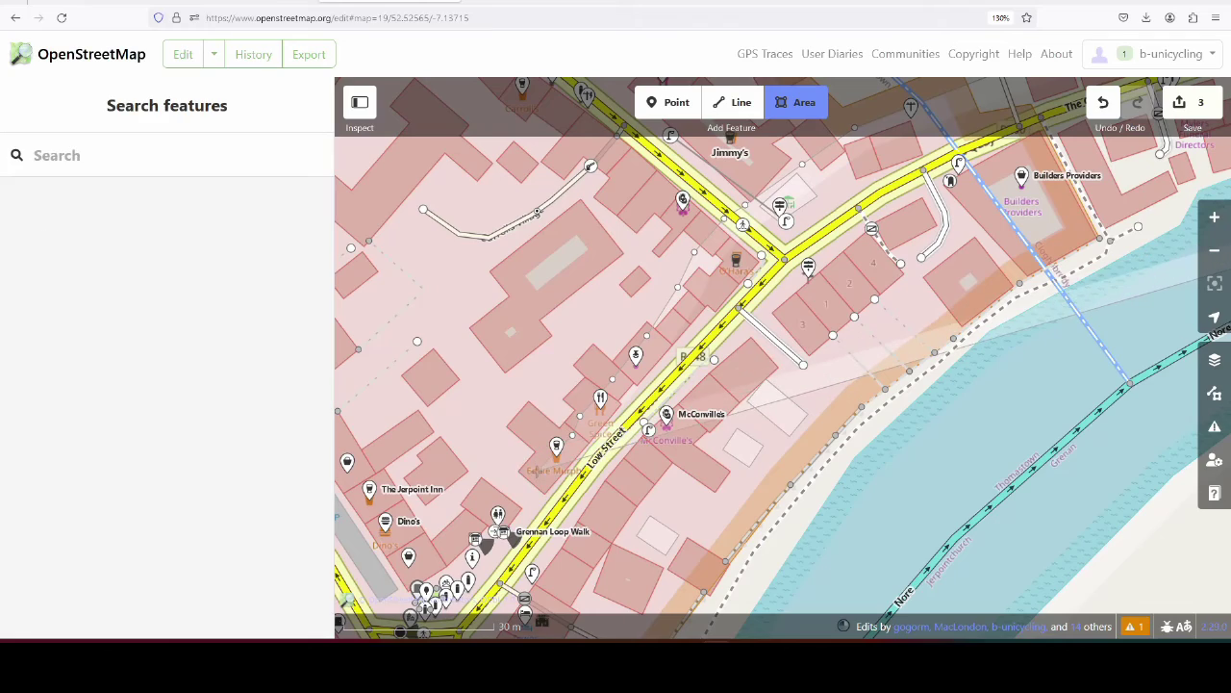
{"action": "left_click_drag", "start_coordinate": [508, 479], "coordinate": [725, 249]}
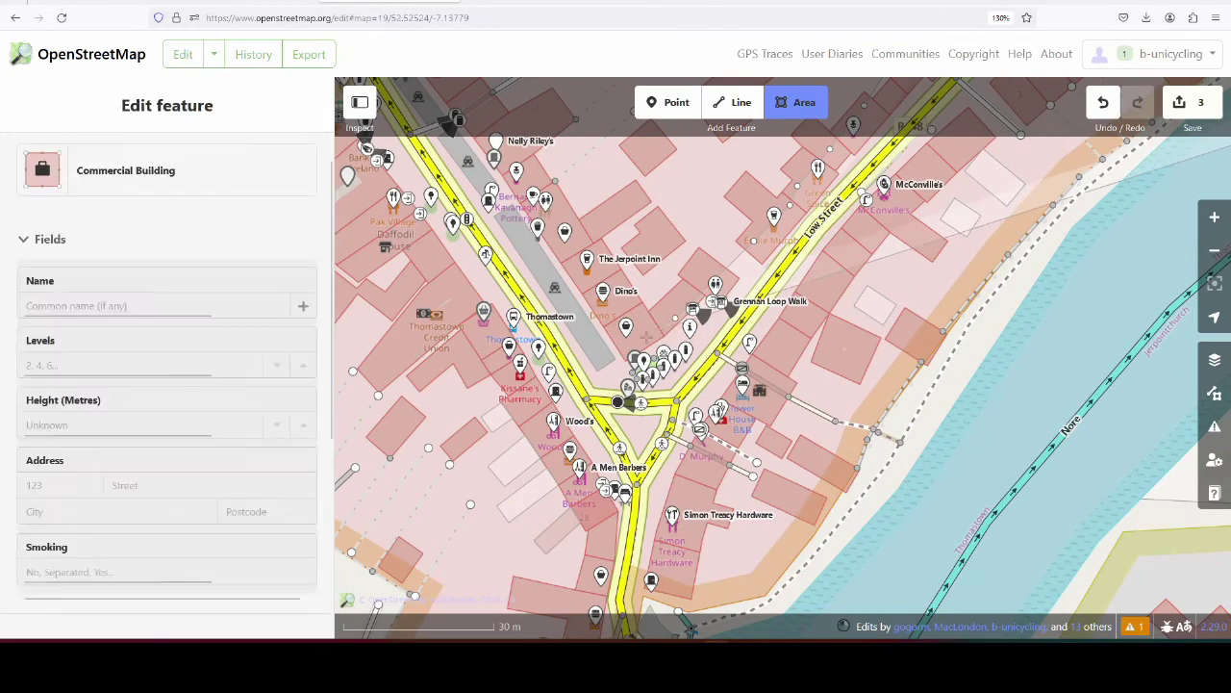
{"action": "scroll", "coordinate": [648, 335], "scroll_direction": "up", "scroll_amount": 3}
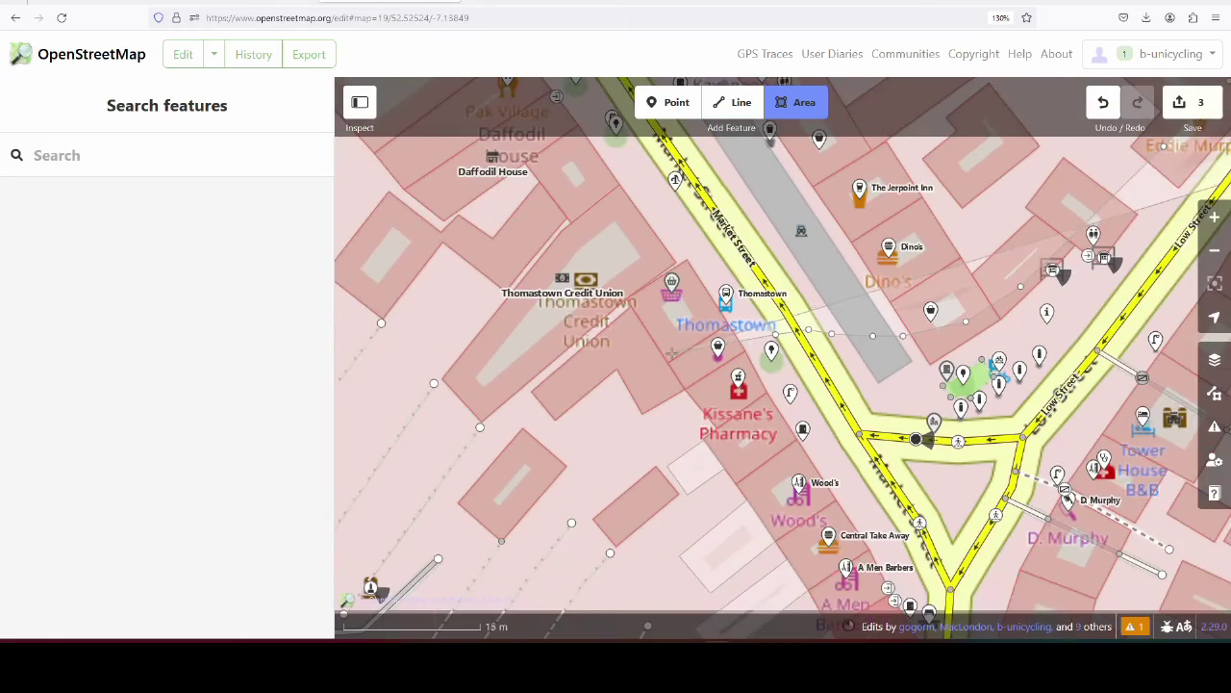
{"action": "scroll", "coordinate": [649, 368], "scroll_direction": "down", "scroll_amount": 3}
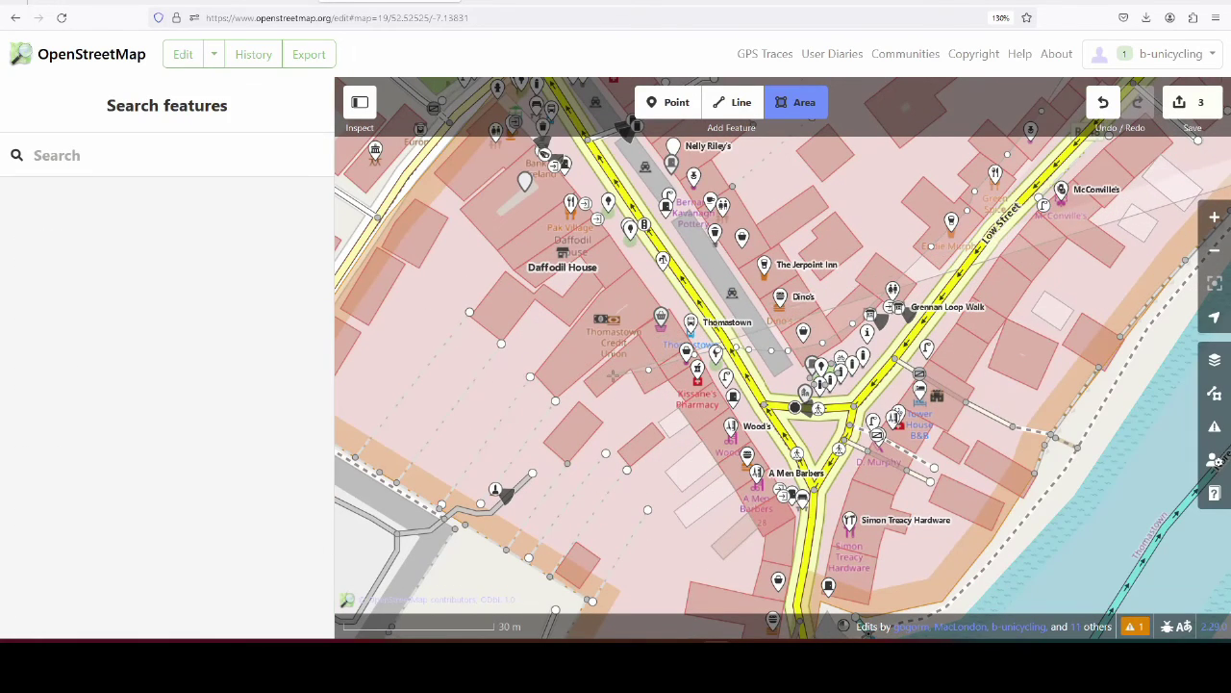
{"action": "left_click", "coordinate": [561, 386]}
{"action": "left_click", "coordinate": [511, 379]}
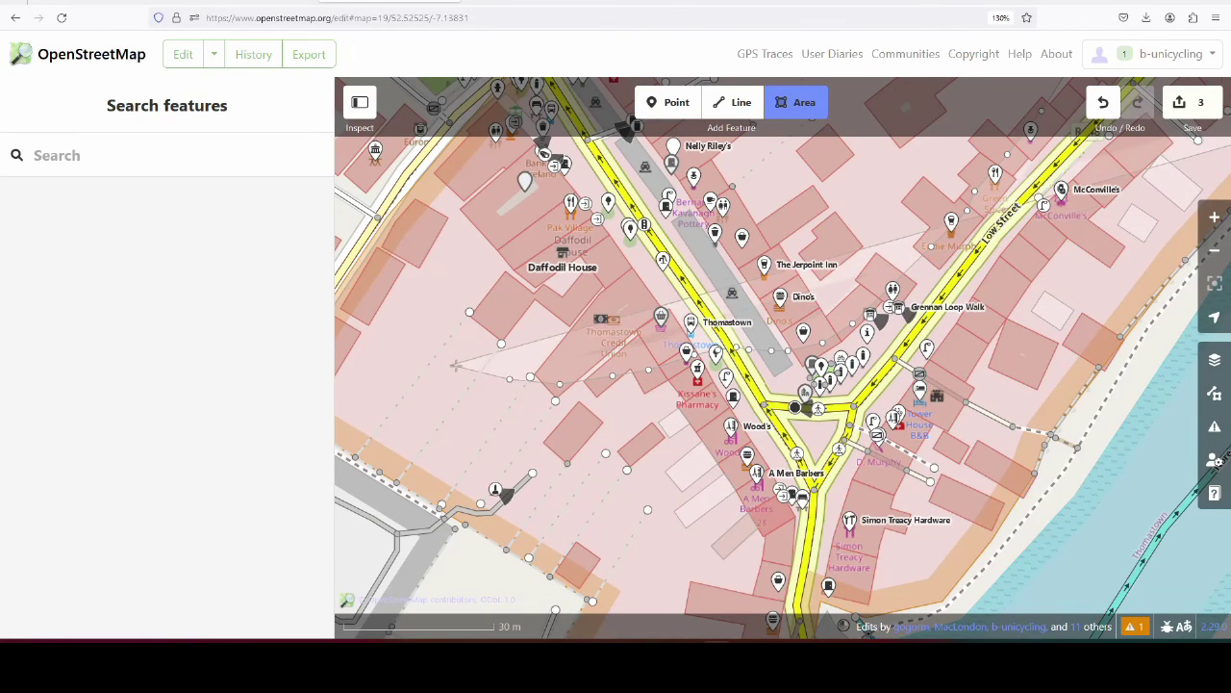
- Extend the area outline around the car park off Marshes Street and back to Market Street near Nicholas Mullins Bridge
{"action": "left_click_drag", "start_coordinate": [408, 360], "coordinate": [649, 224]}
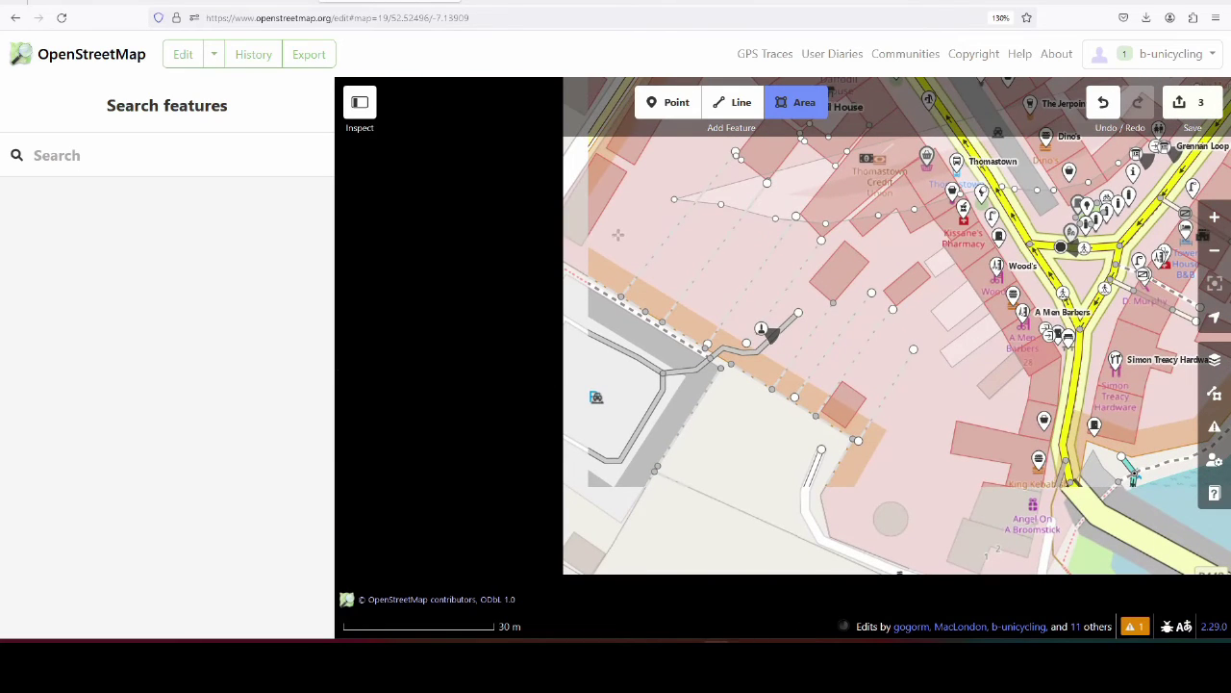
{"action": "left_click", "coordinate": [613, 221]}
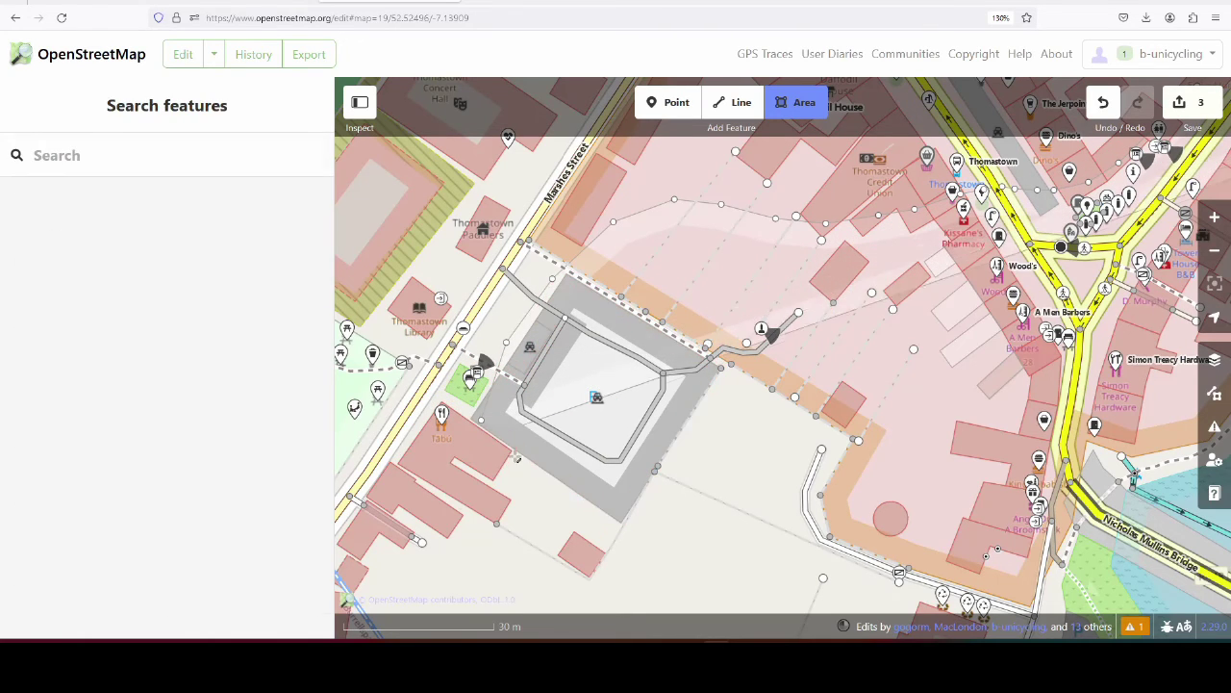
{"action": "left_click_drag", "start_coordinate": [768, 542], "coordinate": [537, 413]}
{"action": "key", "text": "Right"}
{"action": "key", "text": "Up"}
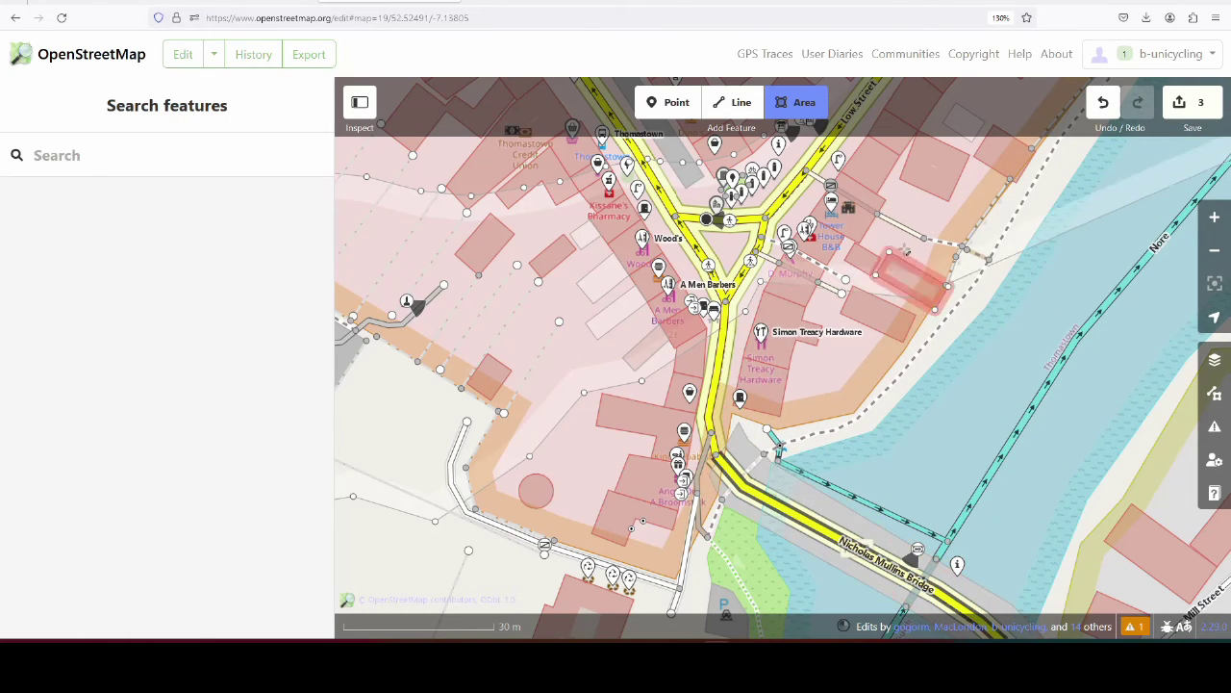
{"action": "left_click_drag", "start_coordinate": [894, 239], "coordinate": [605, 426]}
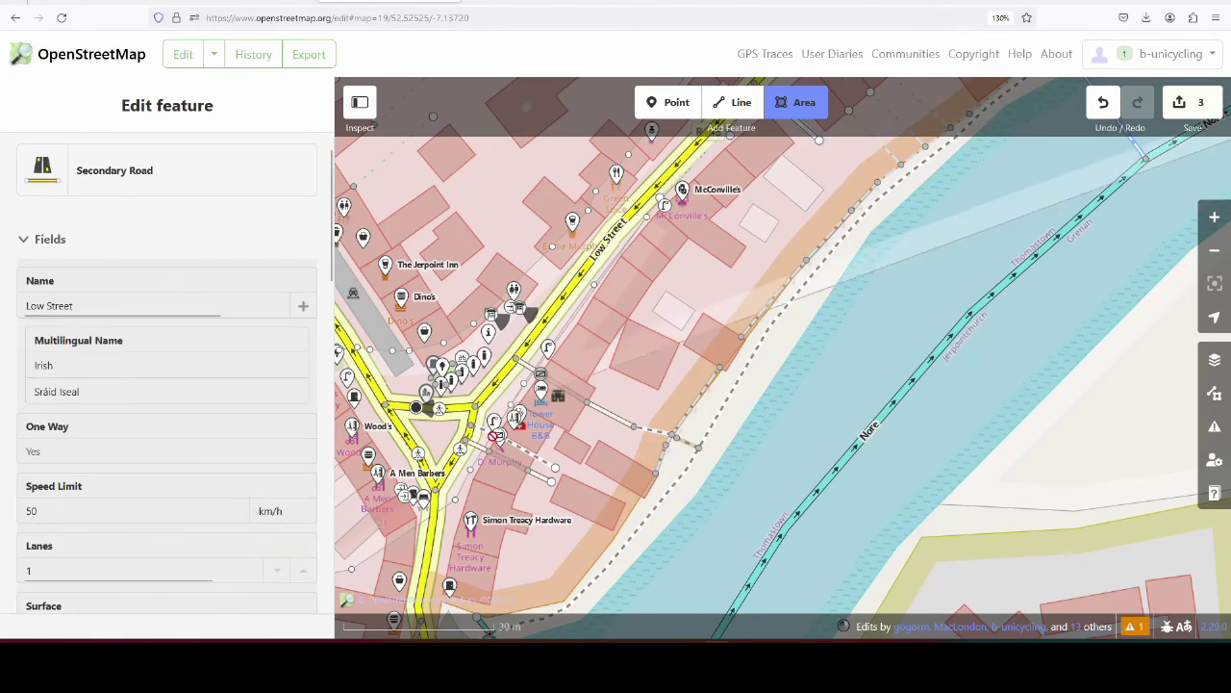
- Trace the return side of the area outline along the river side of Low Street and onto The Quay
{"action": "left_click_drag", "start_coordinate": [835, 173], "coordinate": [700, 423]}
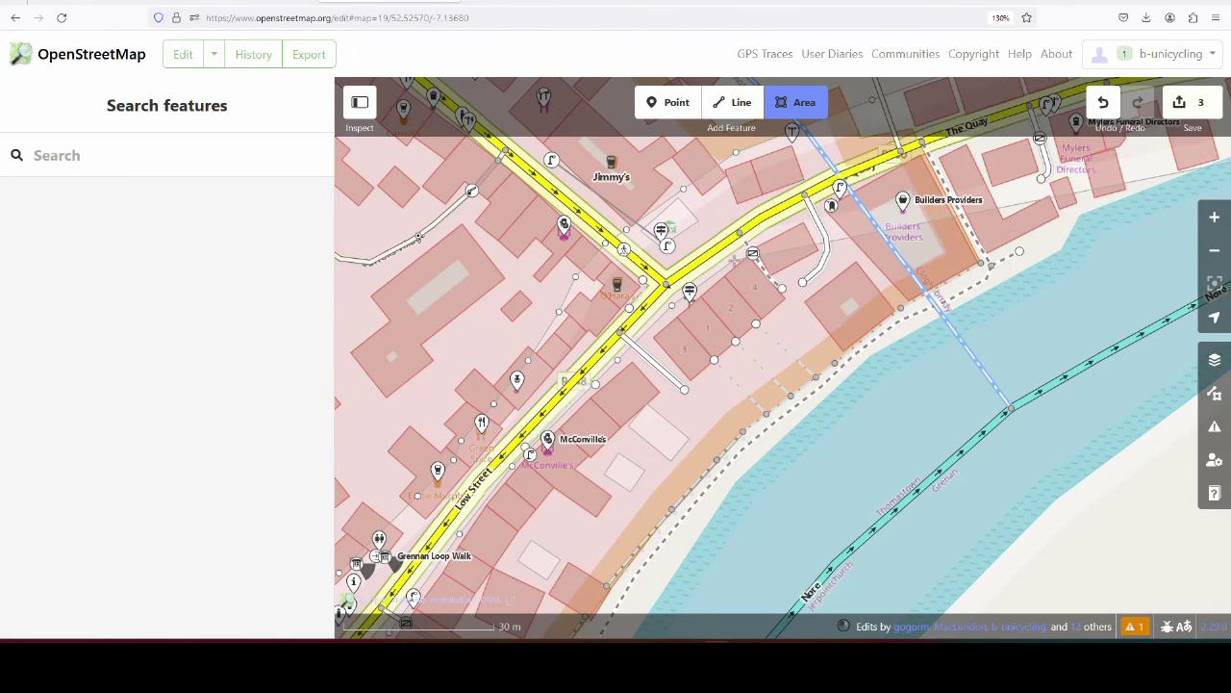
{"action": "left_click_drag", "start_coordinate": [779, 235], "coordinate": [614, 364]}
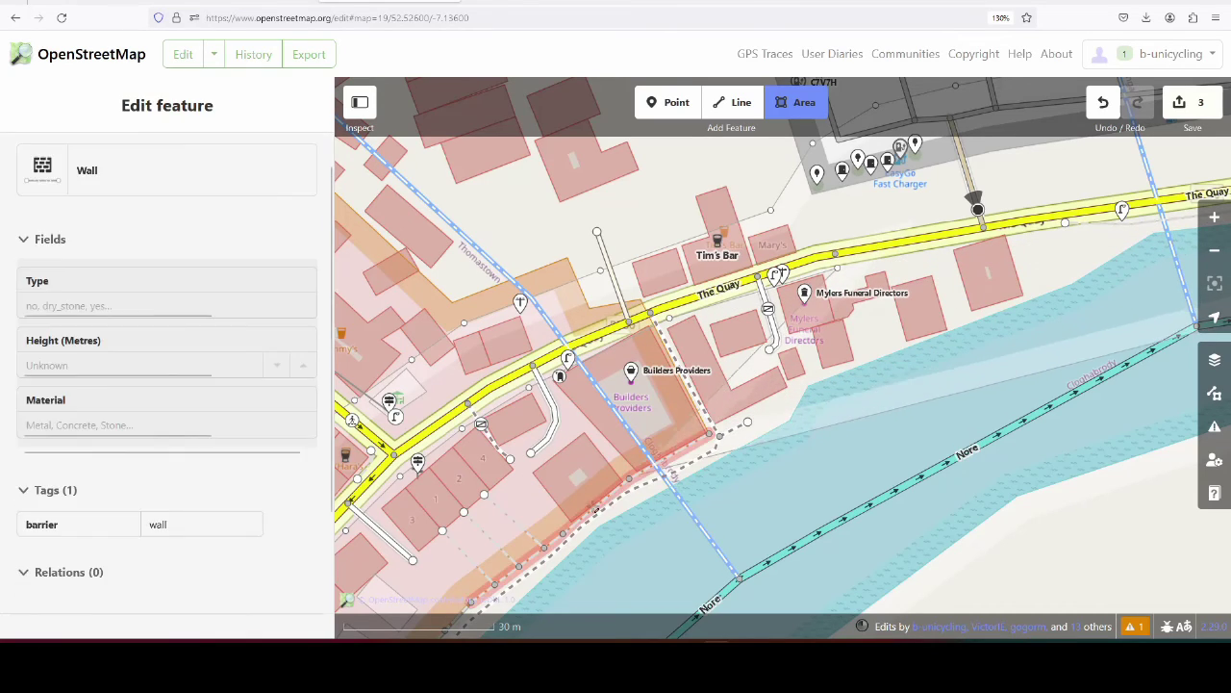
{"action": "left_click", "coordinate": [662, 471]}
{"action": "key", "text": "Escape"}
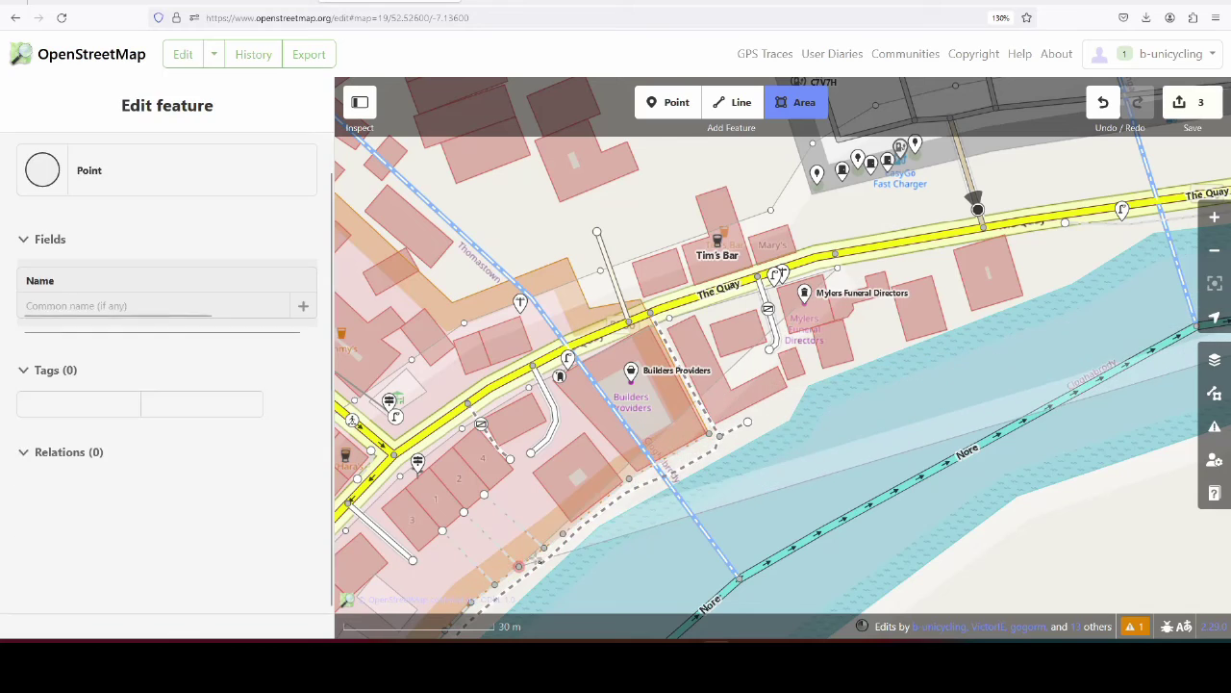
{"action": "left_click", "coordinate": [962, 326]}
{"action": "key", "text": "Escape"}
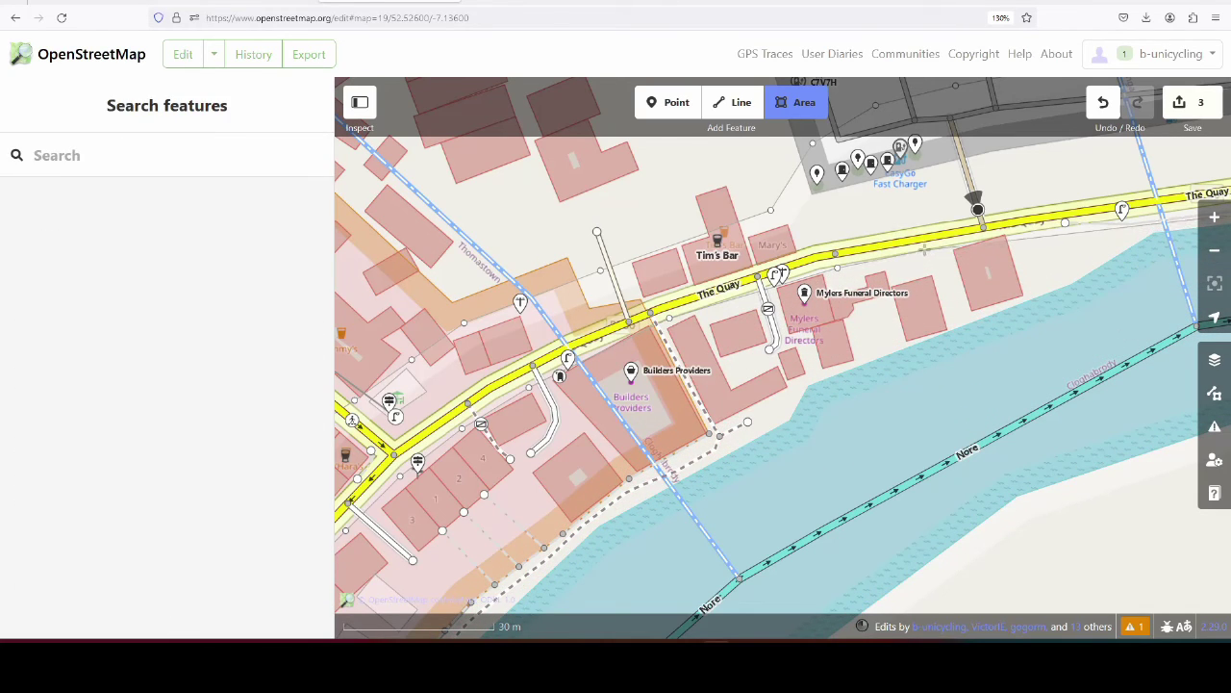
- Carry the area outline east along the riverbank beside The Quay and close it at its starting end
{"action": "left_click_drag", "start_coordinate": [1063, 250], "coordinate": [700, 335]}
{"action": "left_click", "coordinate": [890, 291]}
{"action": "key", "text": "Escape"}
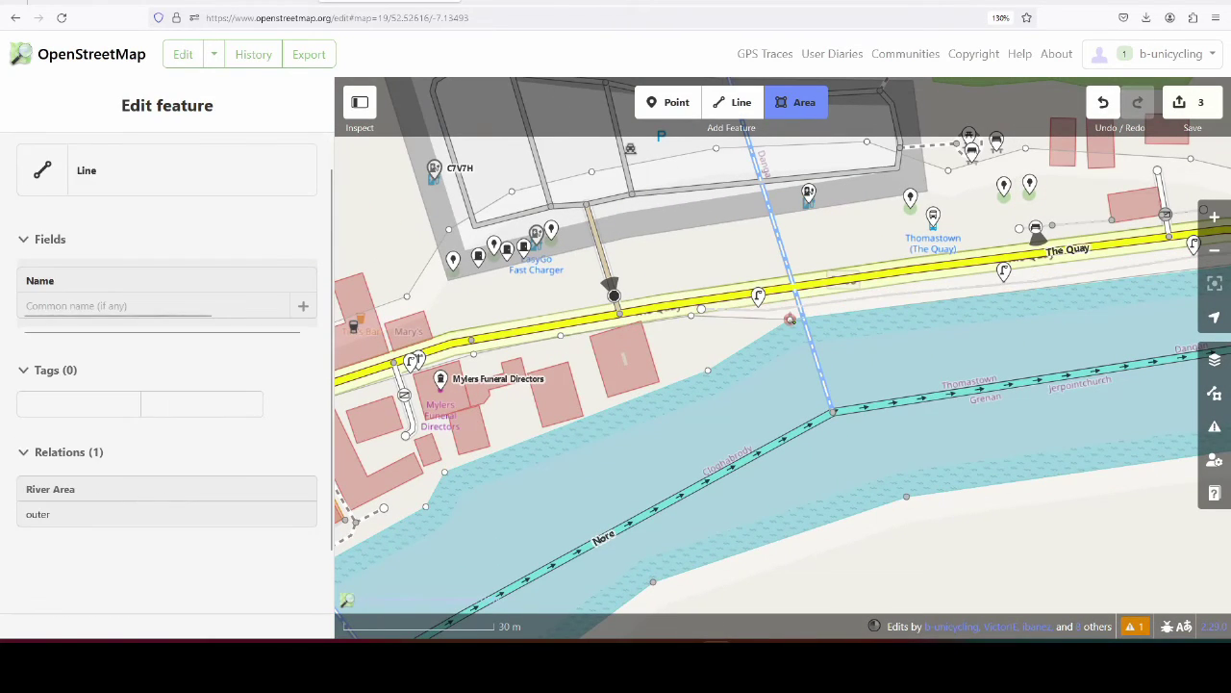
{"action": "left_click_drag", "start_coordinate": [1004, 328], "coordinate": [633, 416]}
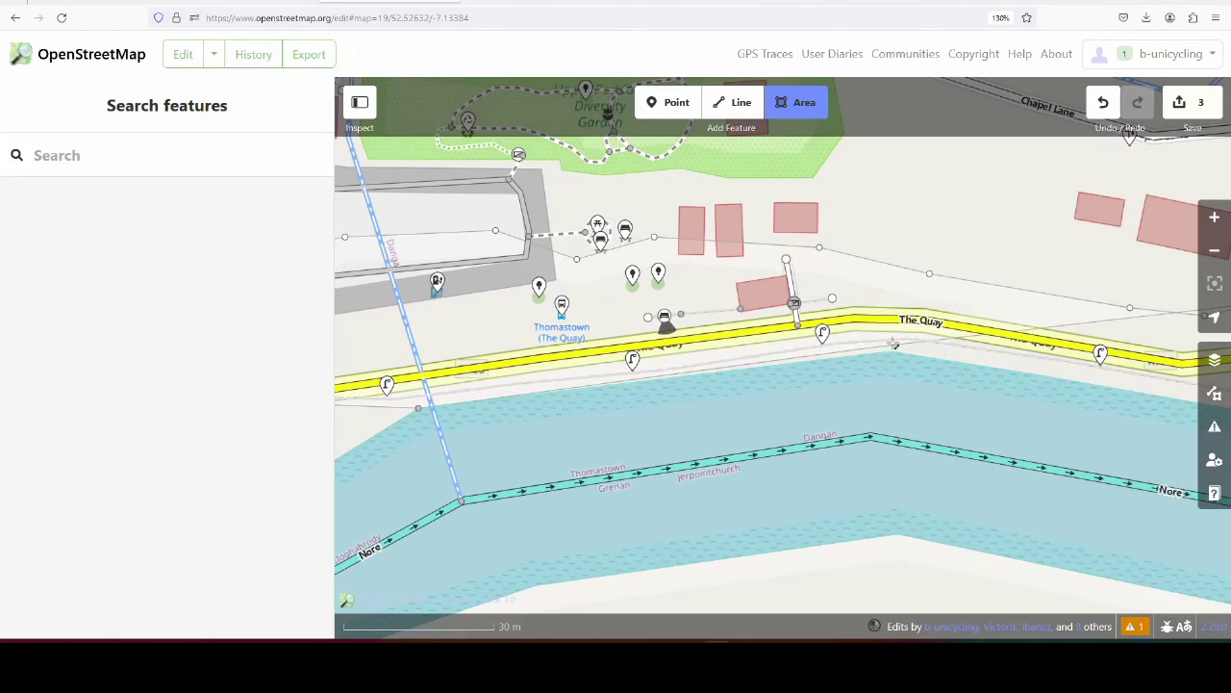
{"action": "left_click_drag", "start_coordinate": [1135, 391], "coordinate": [680, 327]}
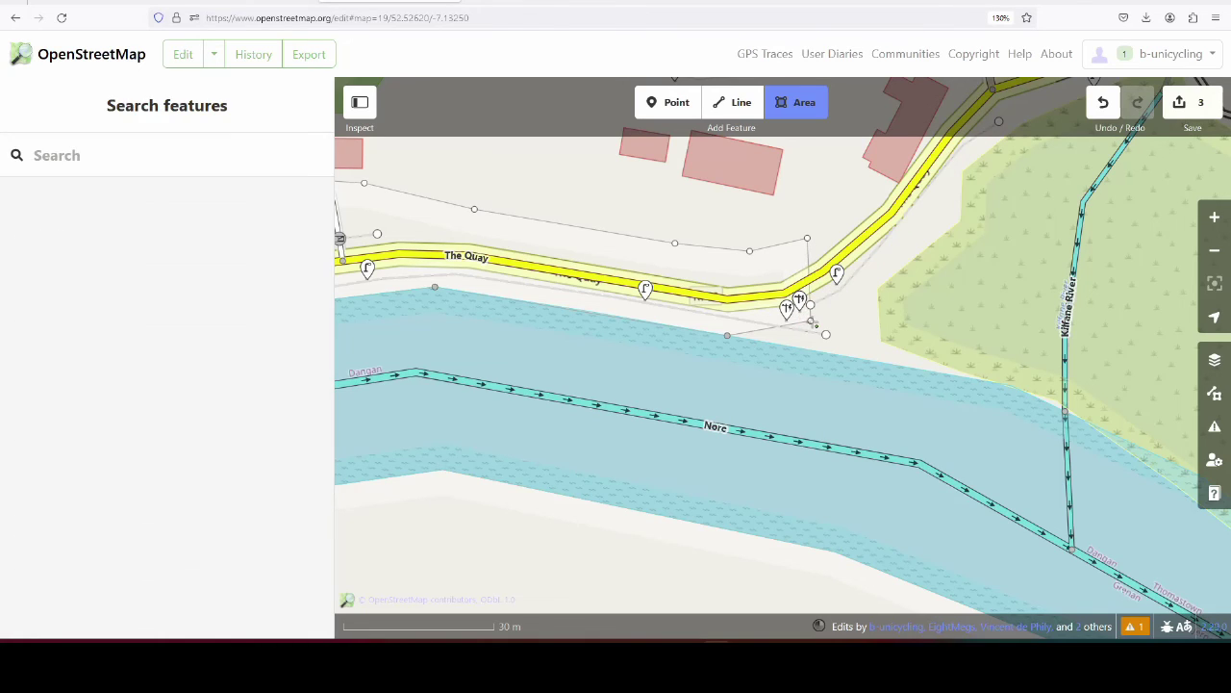
{"action": "left_click", "coordinate": [802, 300]}
- Set the new outline beside The Quay as a generic Area and tag it flood_prone=yes
{"action": "left_click", "coordinate": [148, 246]}
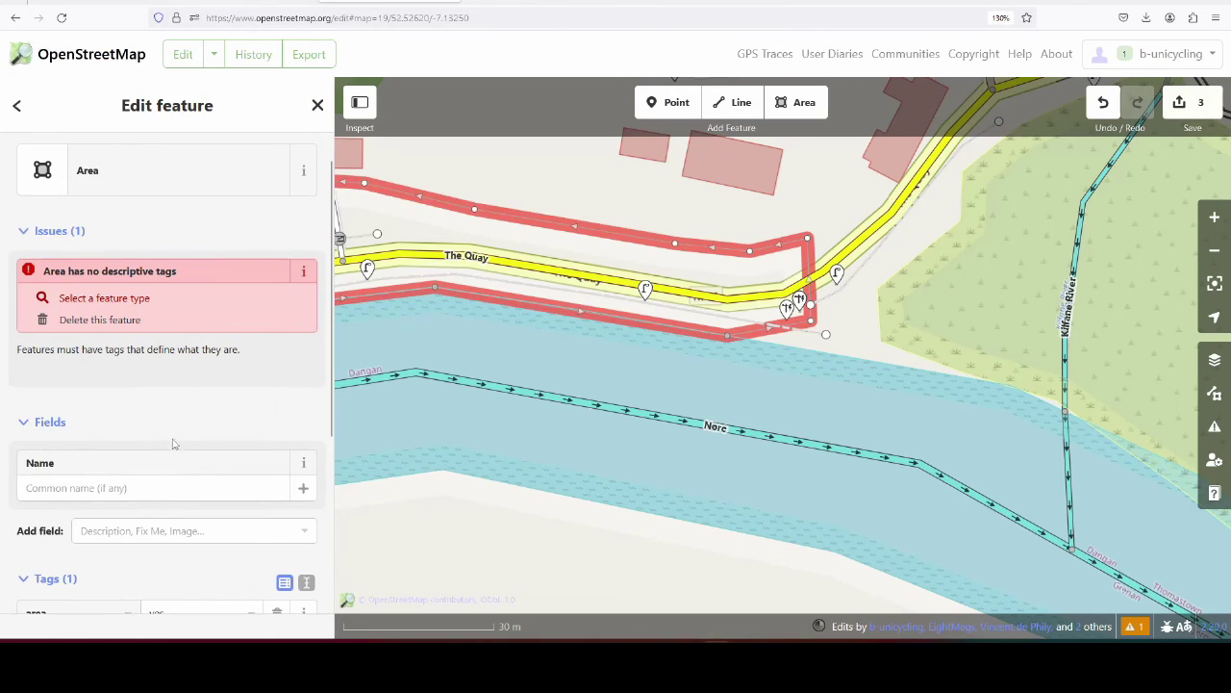
{"action": "scroll", "coordinate": [165, 448], "scroll_direction": "down", "scroll_amount": 3}
{"action": "left_click", "coordinate": [81, 371]}
{"action": "type", "text": "flood_prone"}
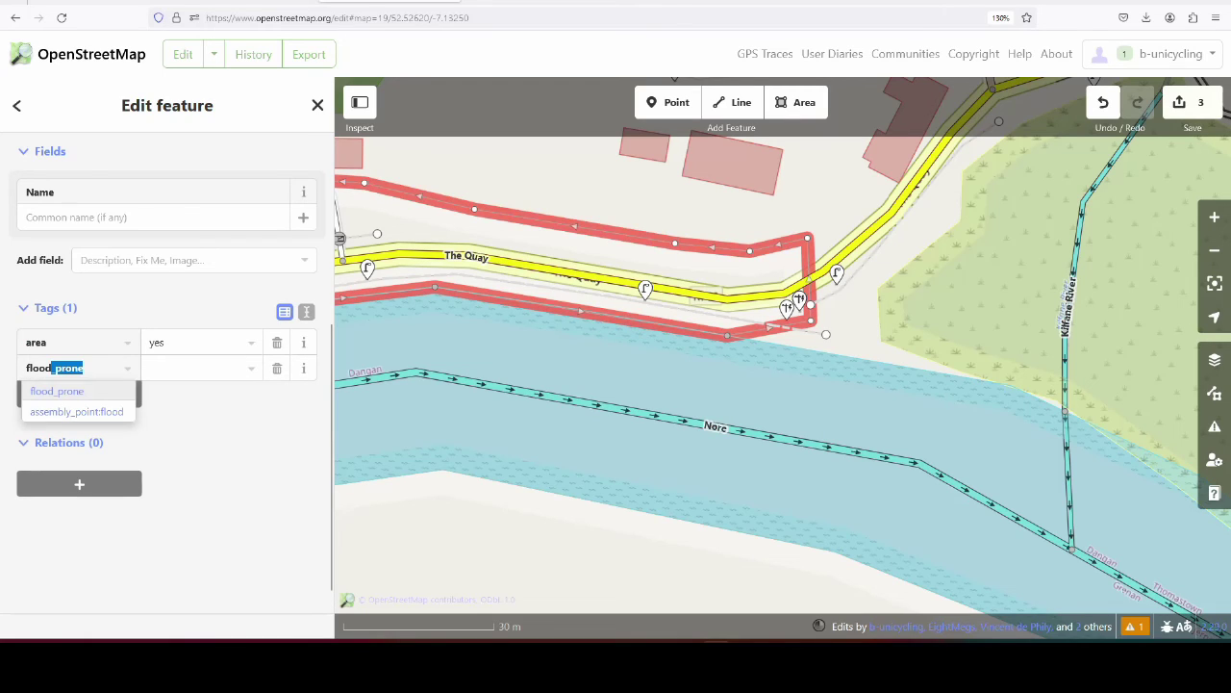
{"action": "key", "text": "Tab"}
{"action": "type", "text": "yes"}
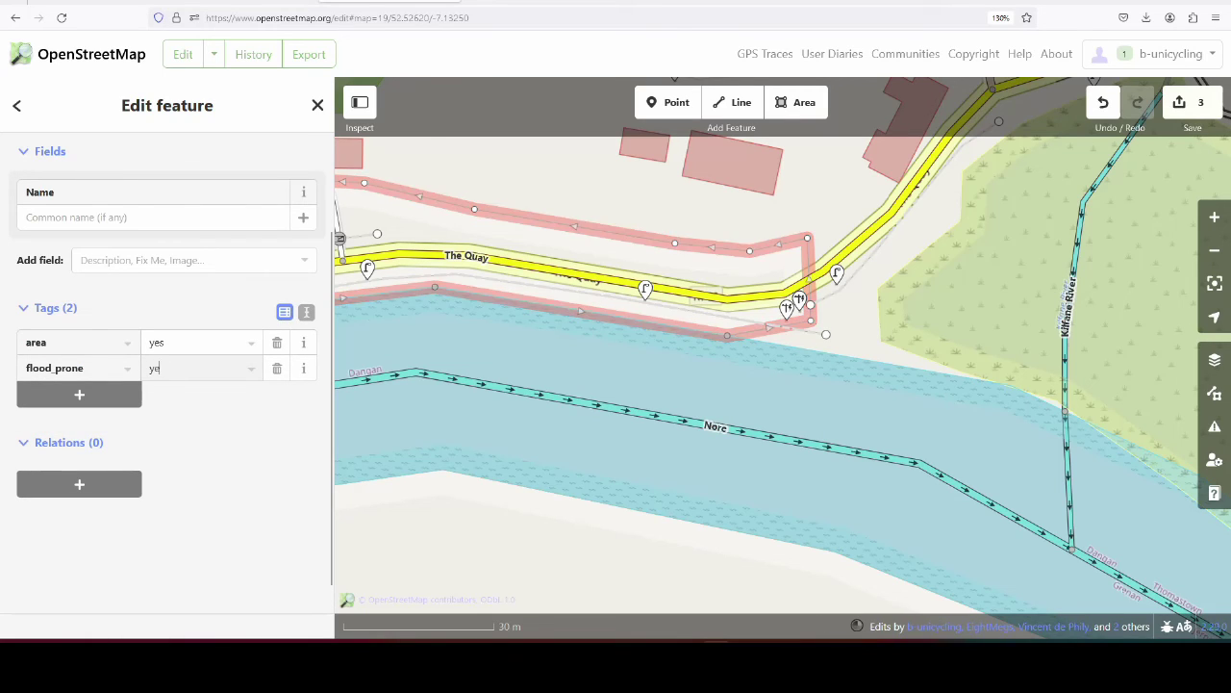
{"action": "left_click", "coordinate": [574, 433]}
- Examine the mapped flood-prone area along the river, The Quay and Low Street, and inspect the Low Street road feature
{"action": "scroll", "coordinate": [853, 460], "scroll_direction": "down", "scroll_amount": 5}
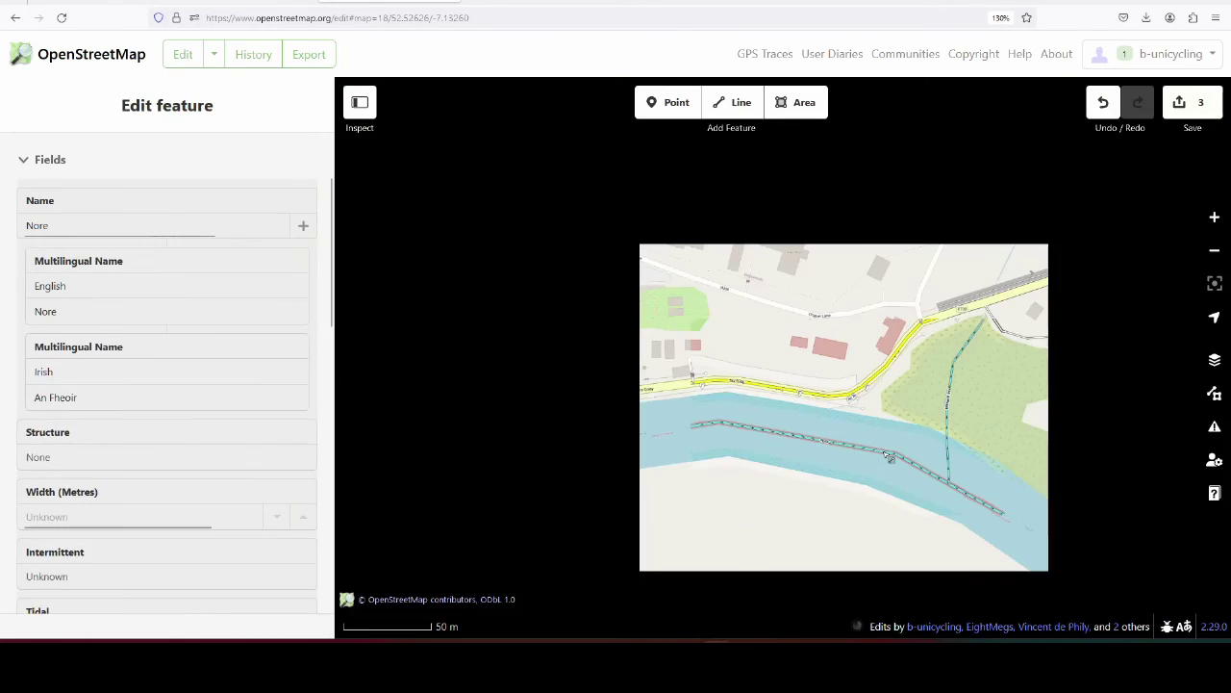
{"action": "scroll", "coordinate": [886, 424], "scroll_direction": "down", "scroll_amount": 3}
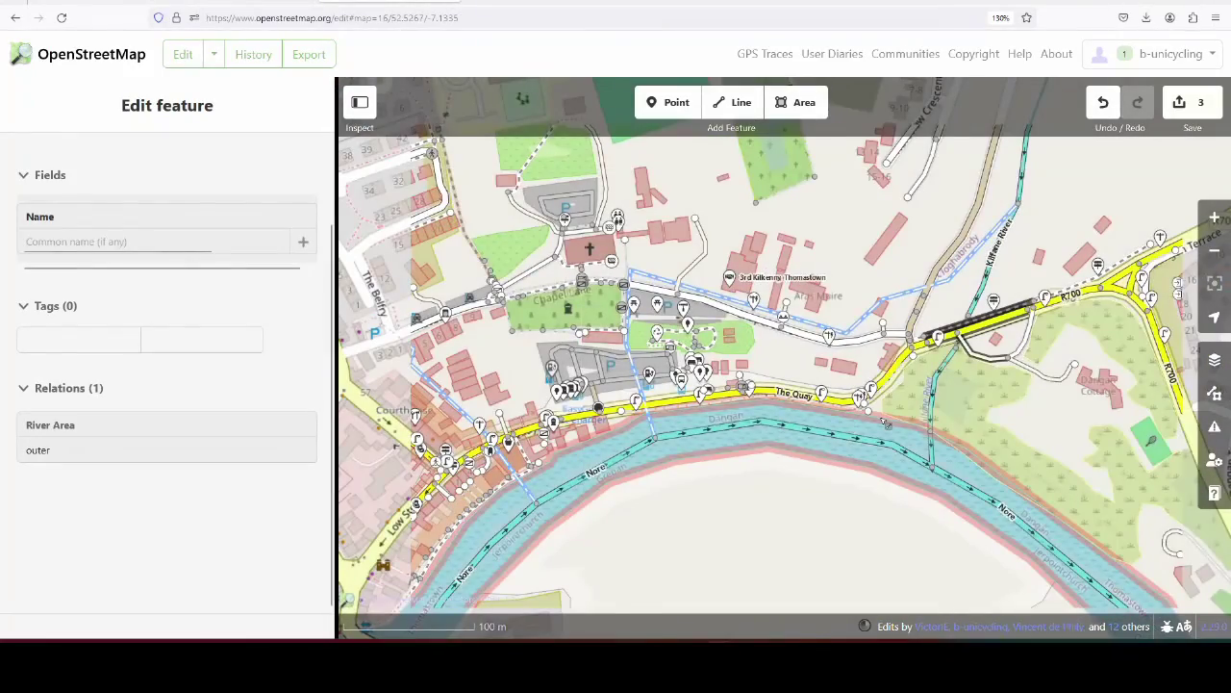
{"action": "scroll", "coordinate": [886, 423], "scroll_direction": "down", "scroll_amount": 1}
{"action": "scroll", "coordinate": [708, 415], "scroll_direction": "up", "scroll_amount": 5}
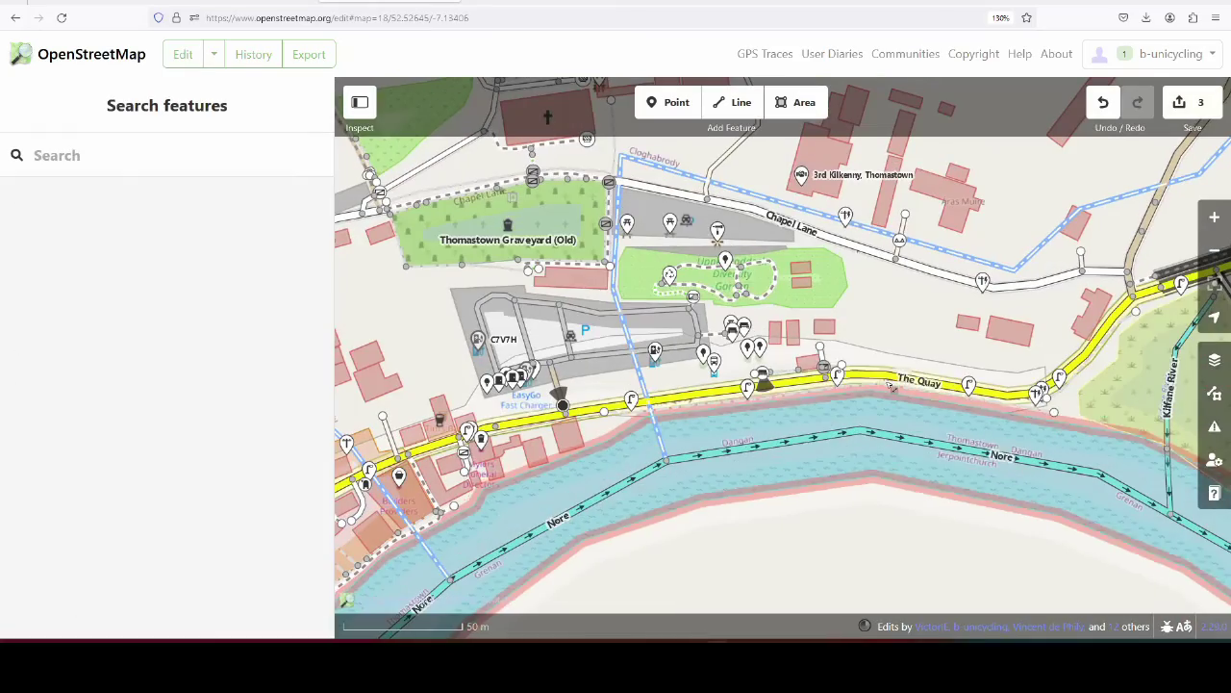
{"action": "left_click", "coordinate": [893, 378]}
{"action": "key", "text": "Escape"}
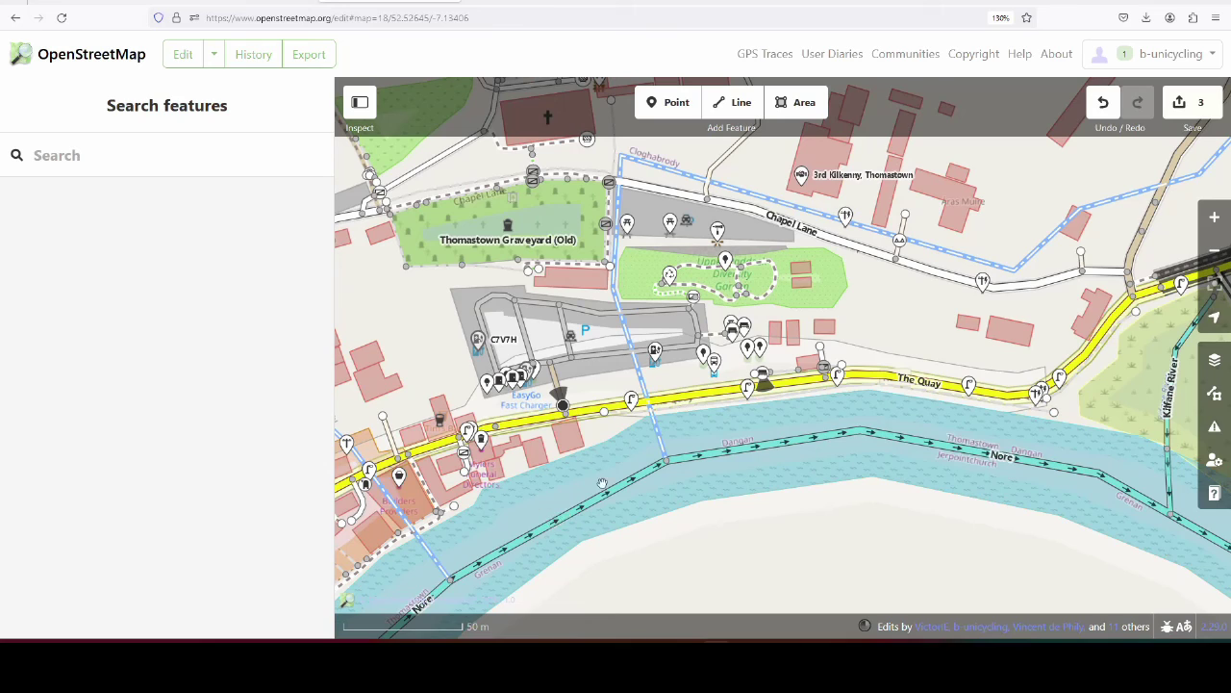
{"action": "left_click_drag", "start_coordinate": [536, 500], "coordinate": [892, 367]}
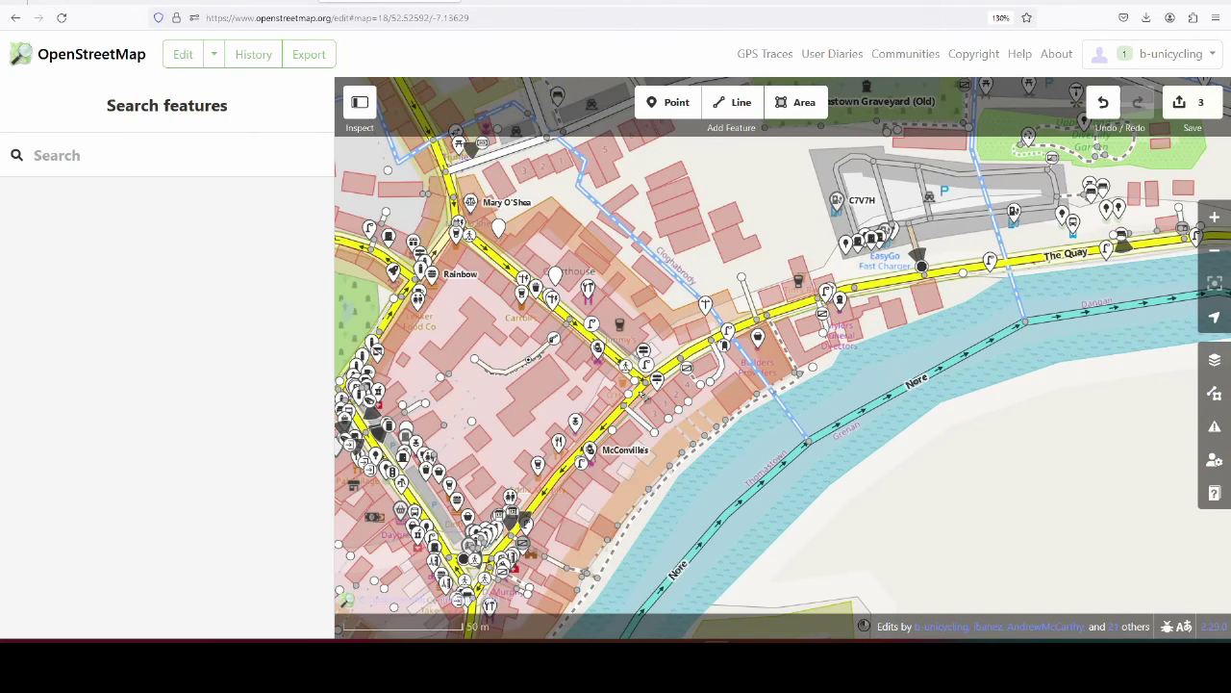
{"action": "left_click", "coordinate": [637, 392]}
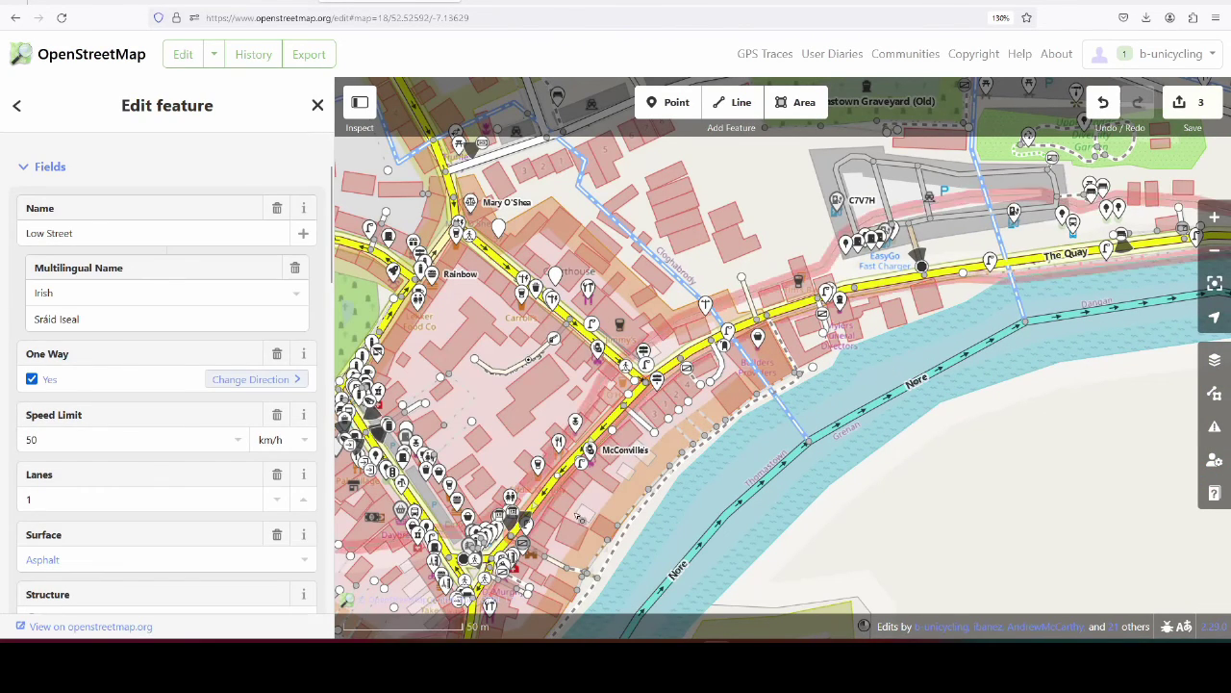
{"action": "scroll", "coordinate": [799, 376], "scroll_direction": "down", "scroll_amount": 3}
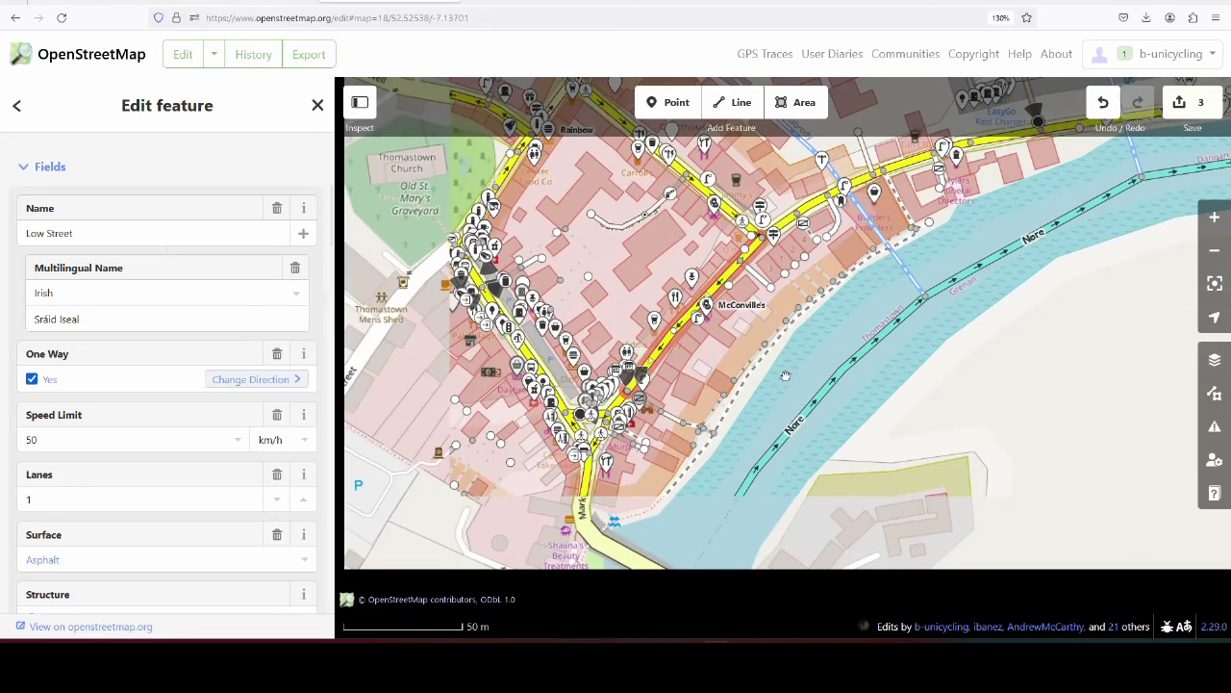
{"action": "scroll", "coordinate": [601, 582], "scroll_direction": "up", "scroll_amount": 3}
{"action": "scroll", "coordinate": [606, 354], "scroll_direction": "up", "scroll_amount": 1}
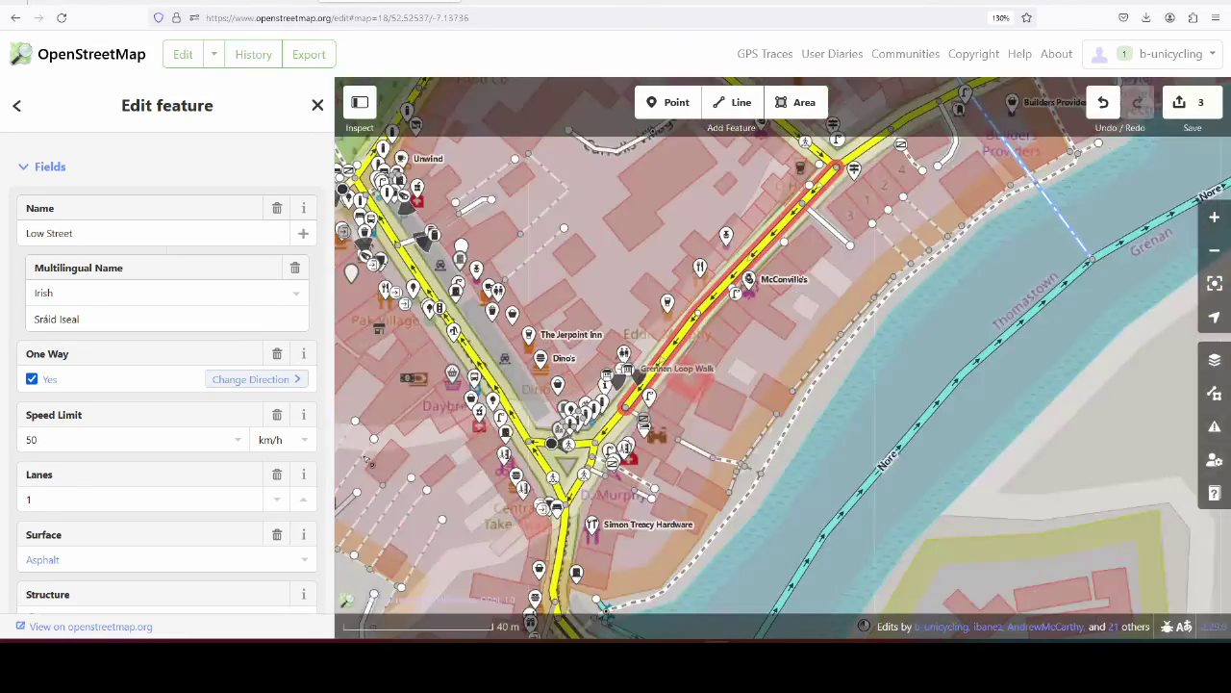
- Add the tag flood_prone=yes to the long Low Street road segment between The Quay and the Market Street end
{"action": "scroll", "coordinate": [106, 367], "scroll_direction": "down", "scroll_amount": 10}
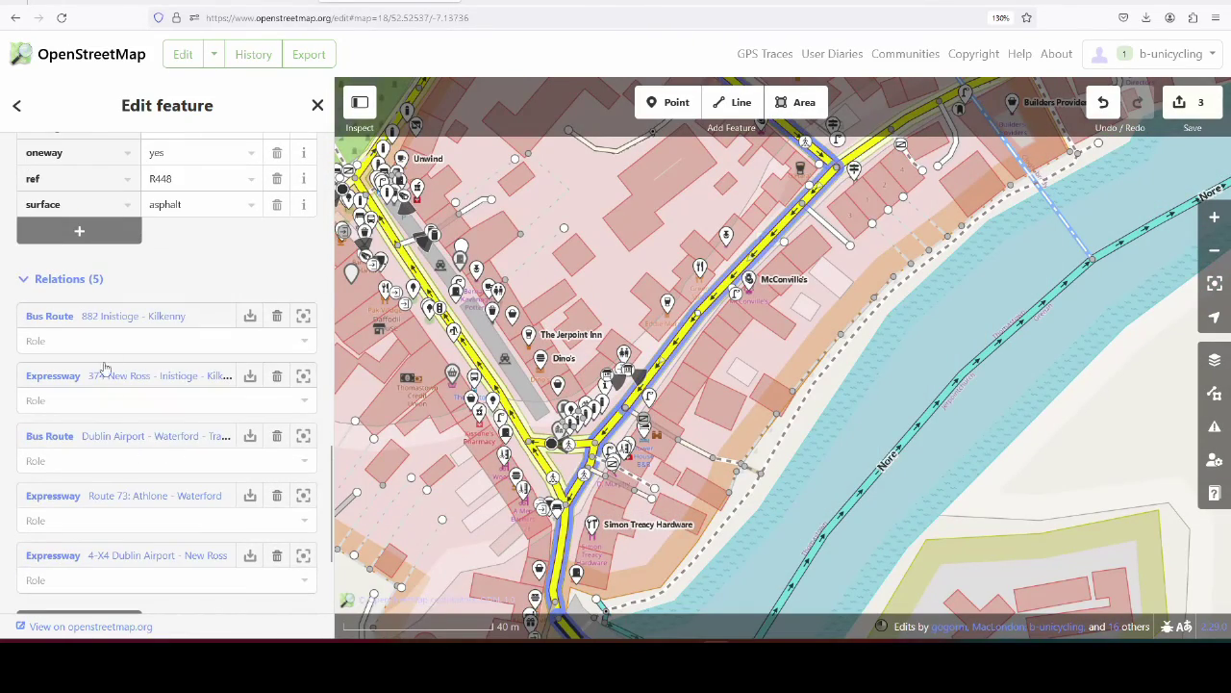
{"action": "left_click", "coordinate": [79, 231]}
{"action": "type", "text": "flood_prone"}
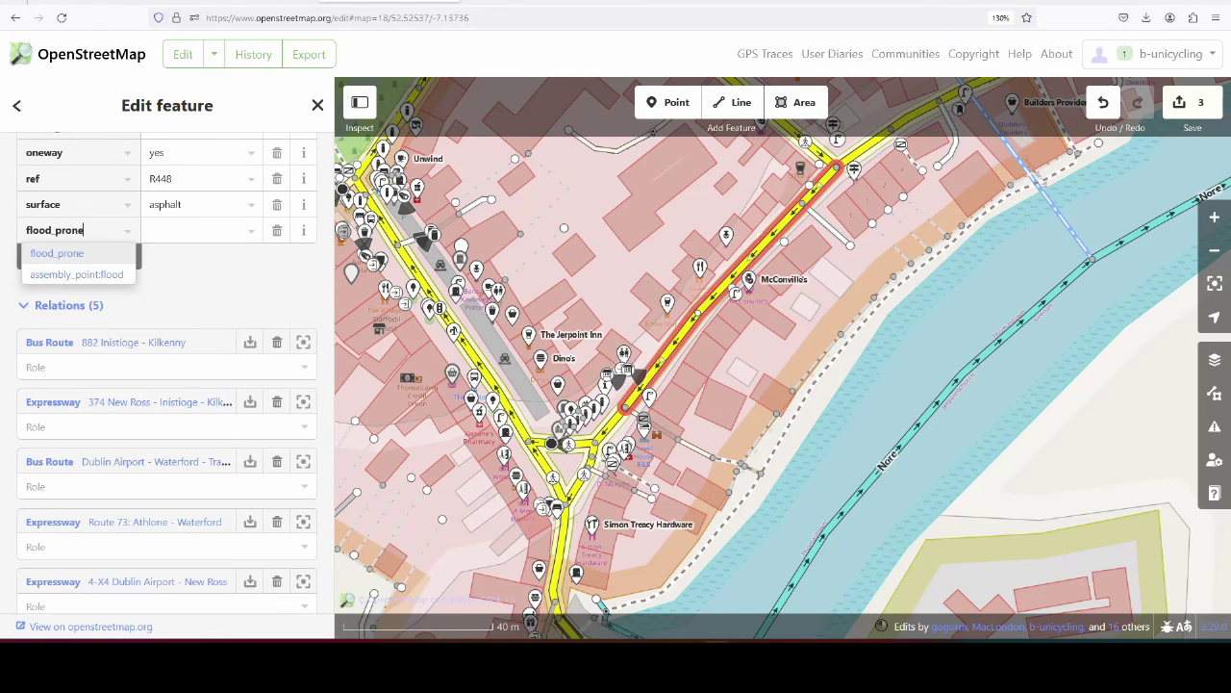
{"action": "key", "text": "Tab"}
{"action": "type", "text": "yes"}
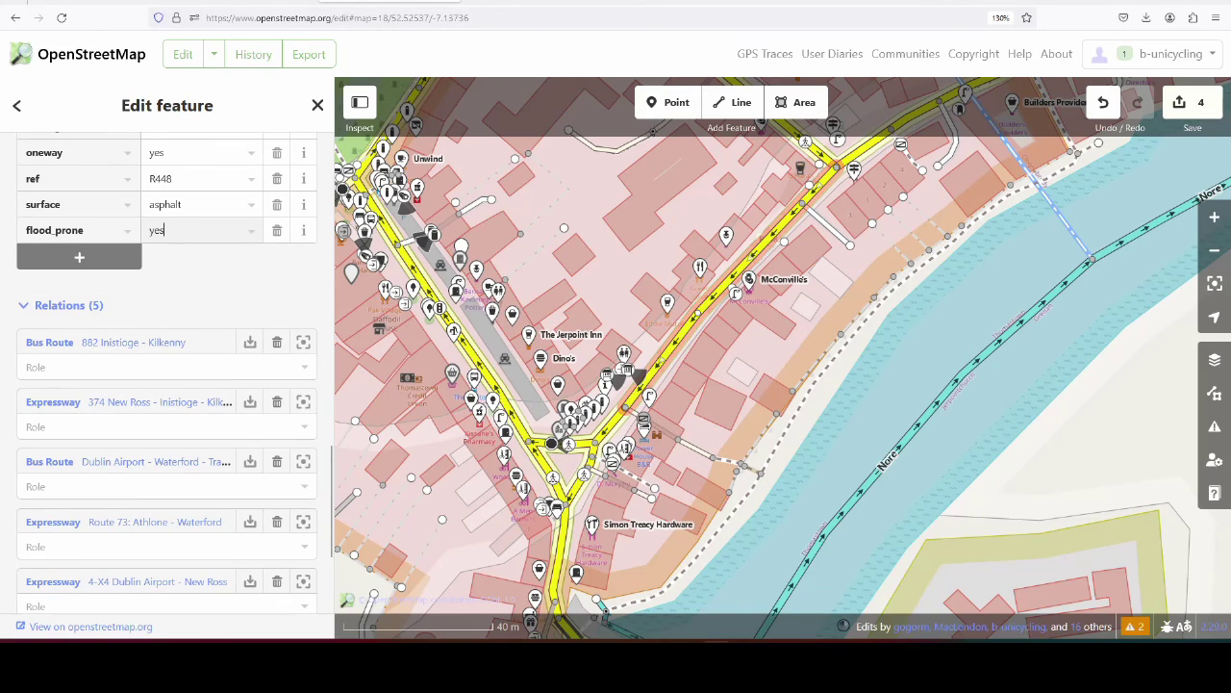
{"action": "key", "text": "Return"}
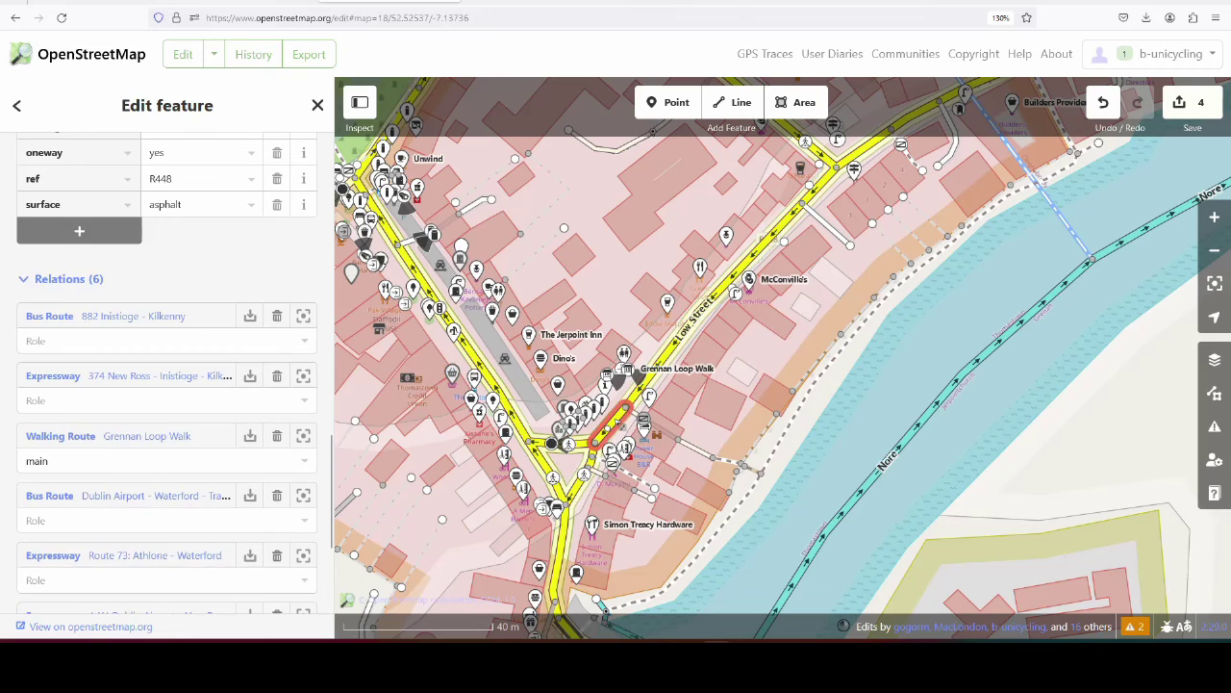
- Tag the short Low Street segment on the Grennan Loop Walk, near the Market Street junction, with flood_prone=yes
{"action": "scroll", "coordinate": [162, 428], "scroll_direction": "down", "scroll_amount": 3}
{"action": "scroll", "coordinate": [156, 407], "scroll_direction": "up", "scroll_amount": 3}
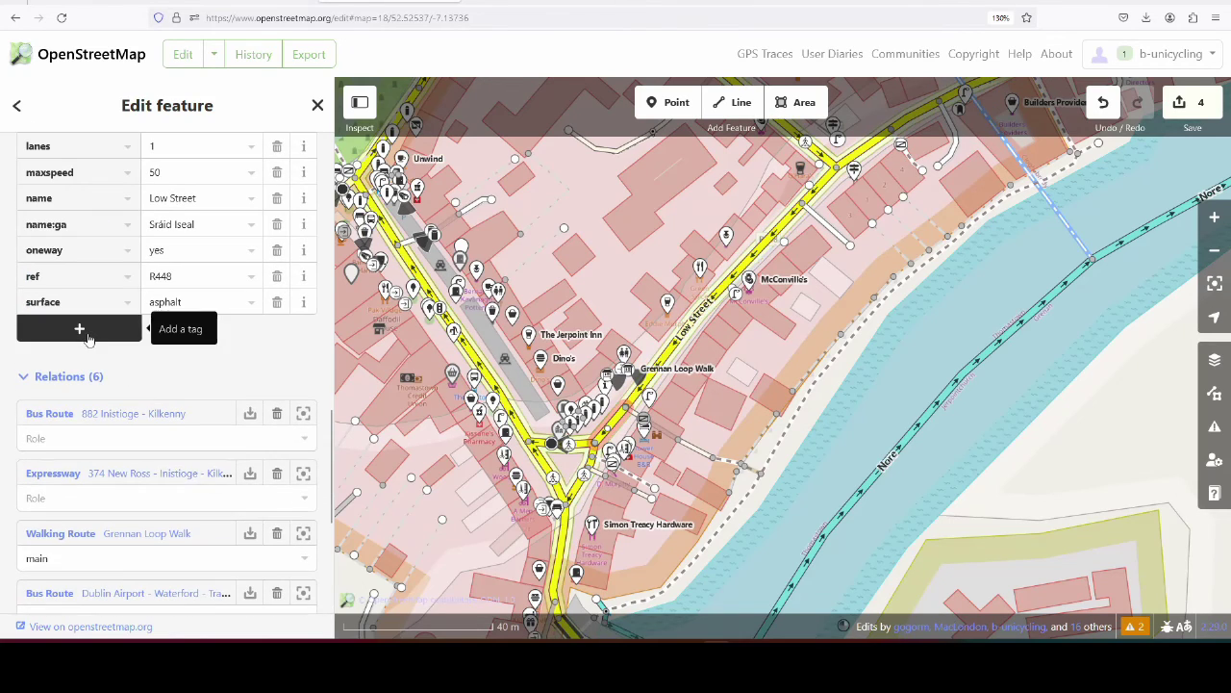
{"action": "left_click", "coordinate": [79, 328]}
{"action": "type", "text": "flood"}
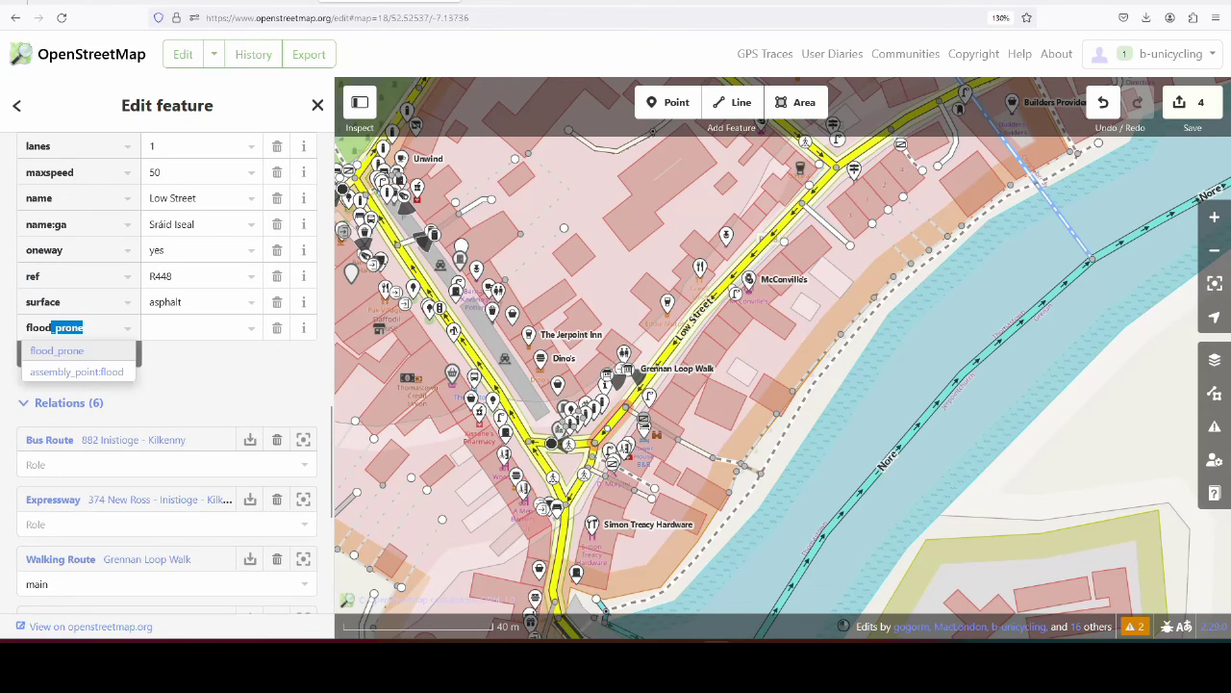
{"action": "key", "text": "Tab"}
{"action": "type", "text": "yes"}
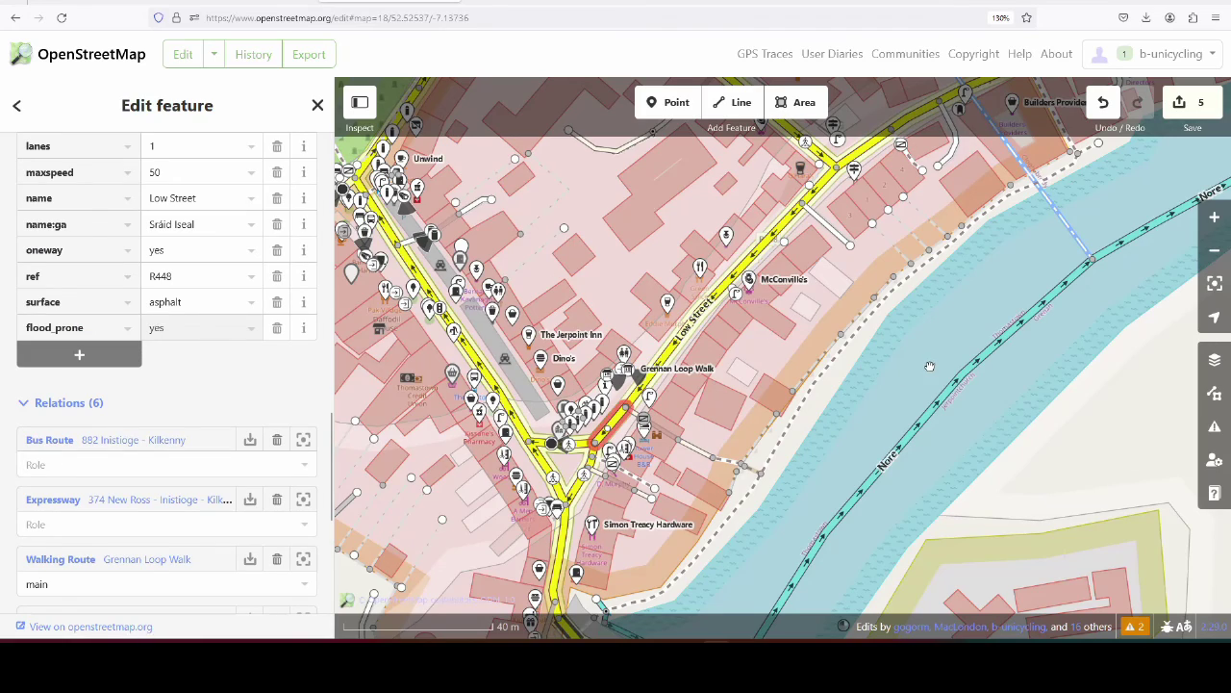
{"action": "left_click", "coordinate": [615, 426]}
- Start uploading the edits with the changeset comment "added flood prone areas #sketchmaptool #flood"
{"action": "left_click_drag", "start_coordinate": [1100, 242], "coordinate": [601, 486]}
{"action": "scroll", "coordinate": [602, 486], "scroll_direction": "down", "scroll_amount": 2}
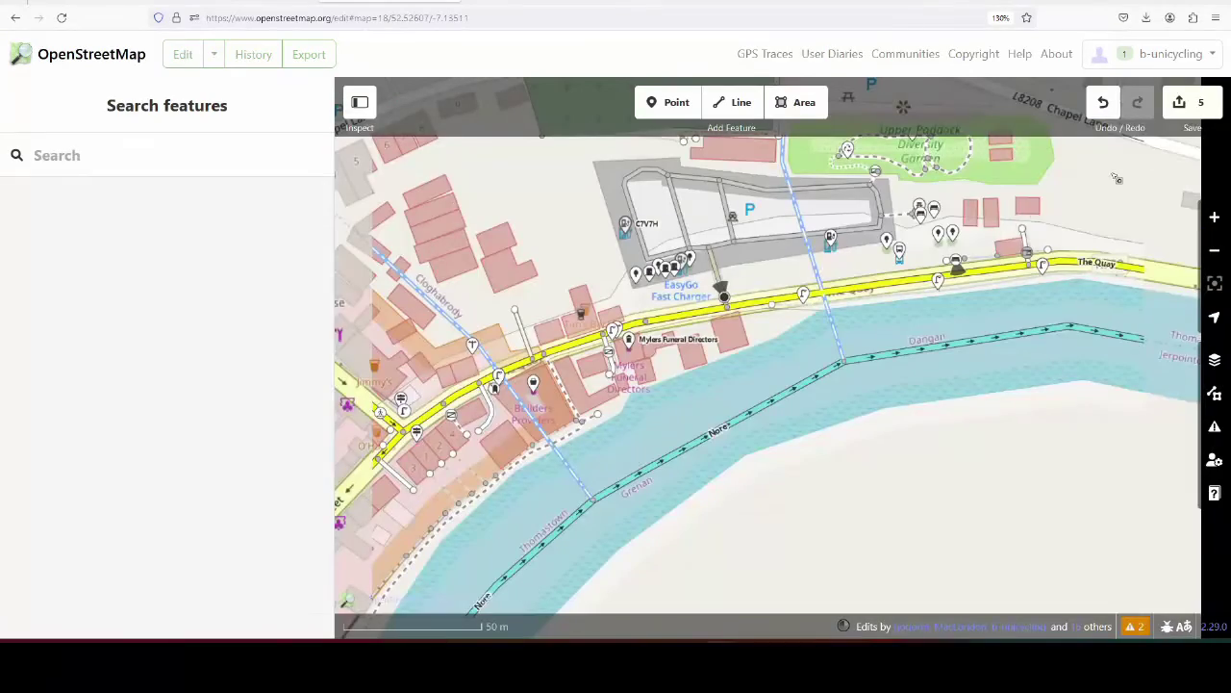
{"action": "left_click", "coordinate": [1188, 102]}
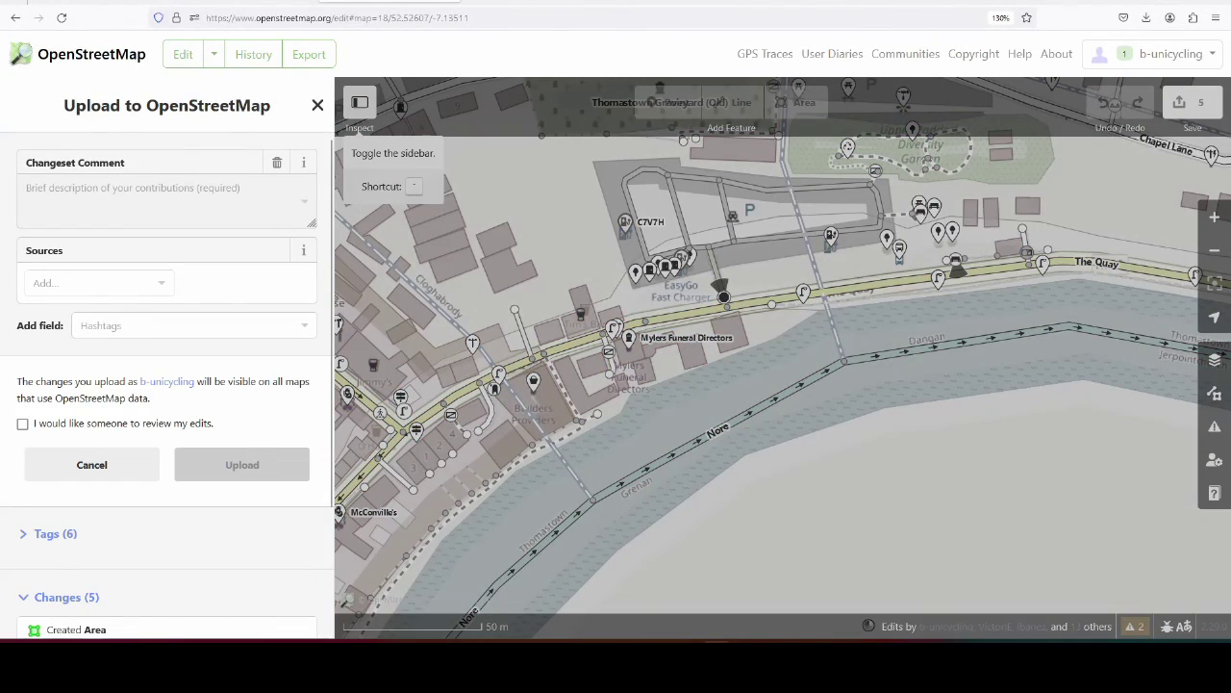
{"action": "type", "text": "added flood prone area"}
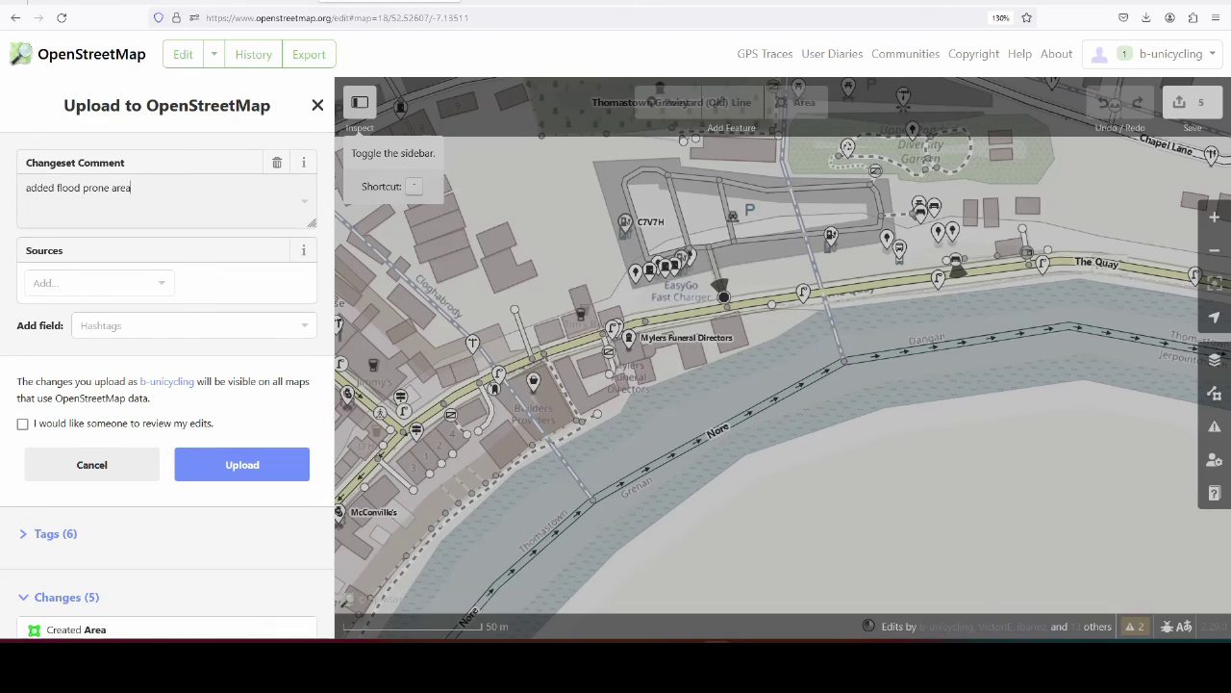
{"action": "type", "text": "s #sketchmaptool #flood"}
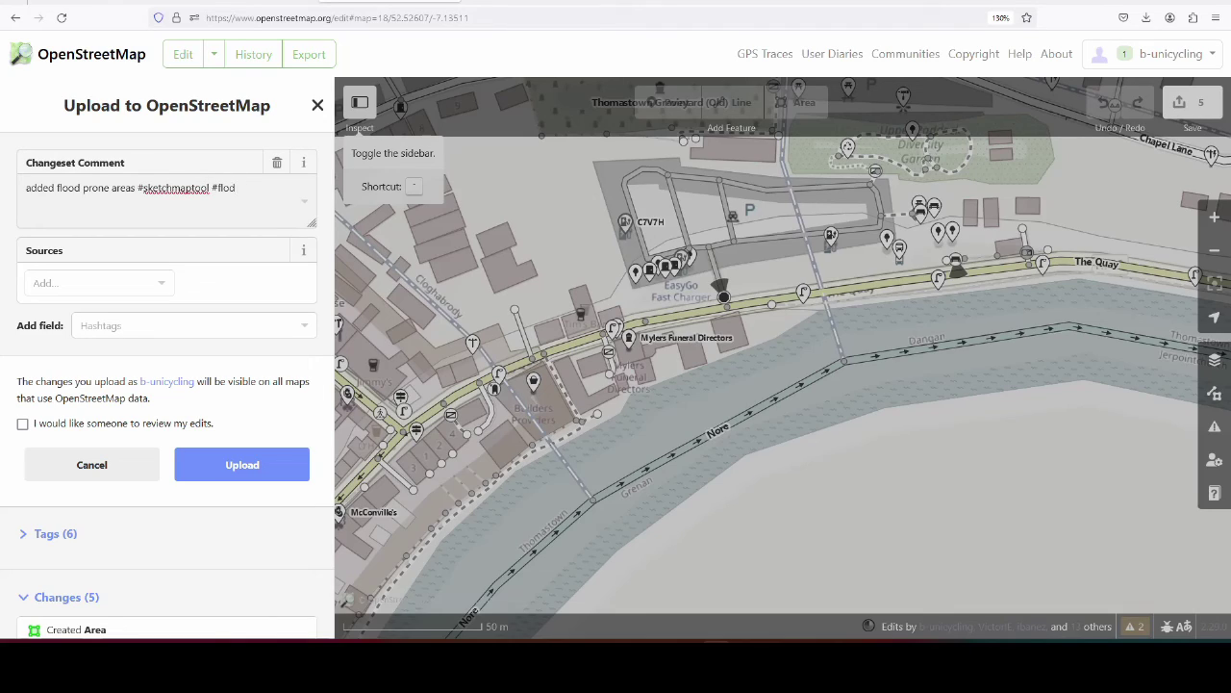
- Set the changeset sources to Survey and Local Knowledge and upload the edits to OpenStreetMap
{"action": "left_click", "coordinate": [126, 282]}
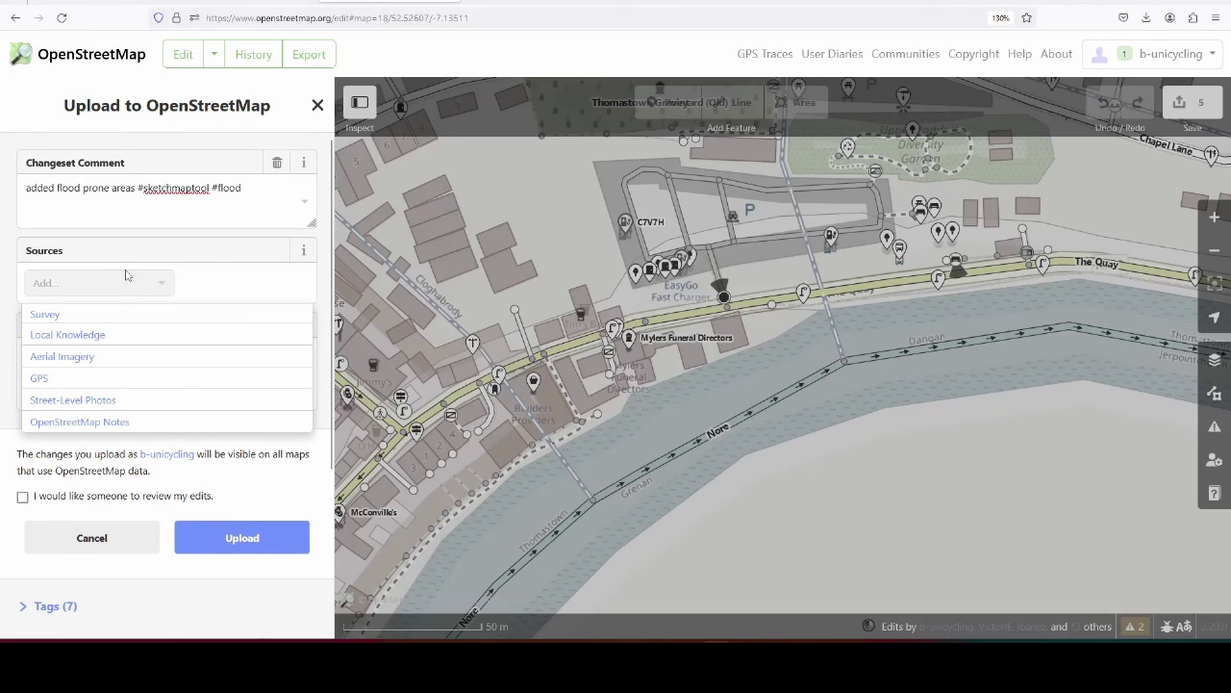
{"action": "left_click", "coordinate": [116, 318]}
{"action": "type", "text": "loca"}
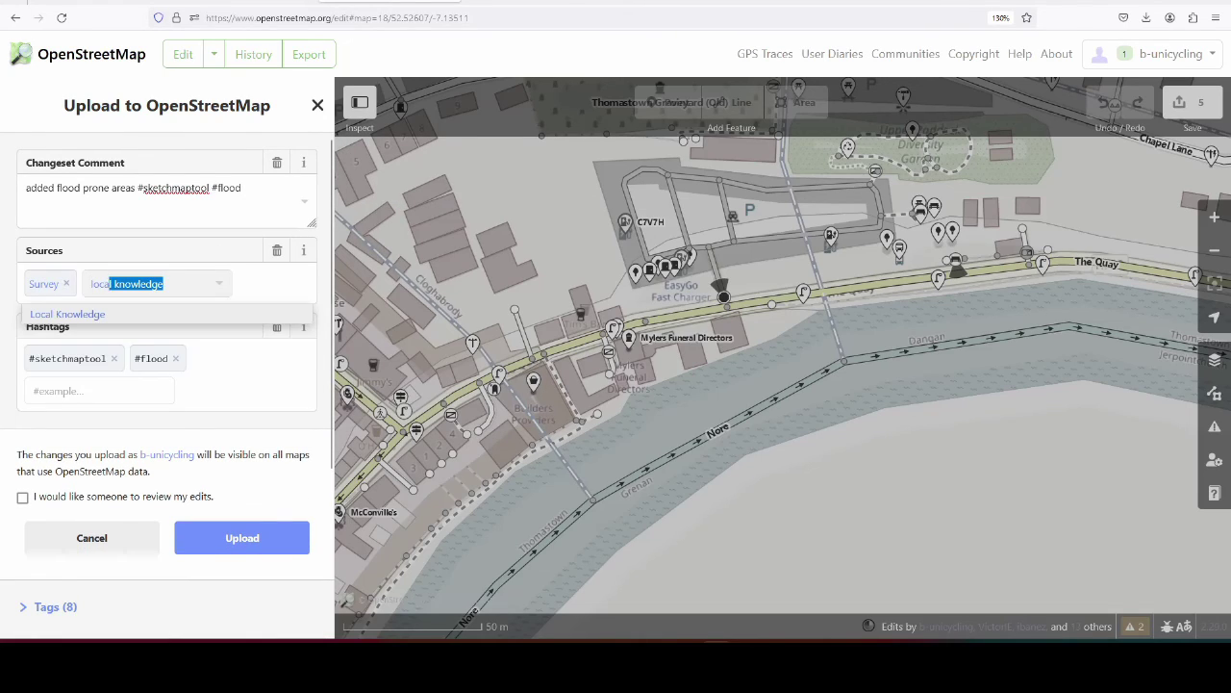
{"action": "type", "text": "l"}
{"action": "left_click", "coordinate": [146, 315]}
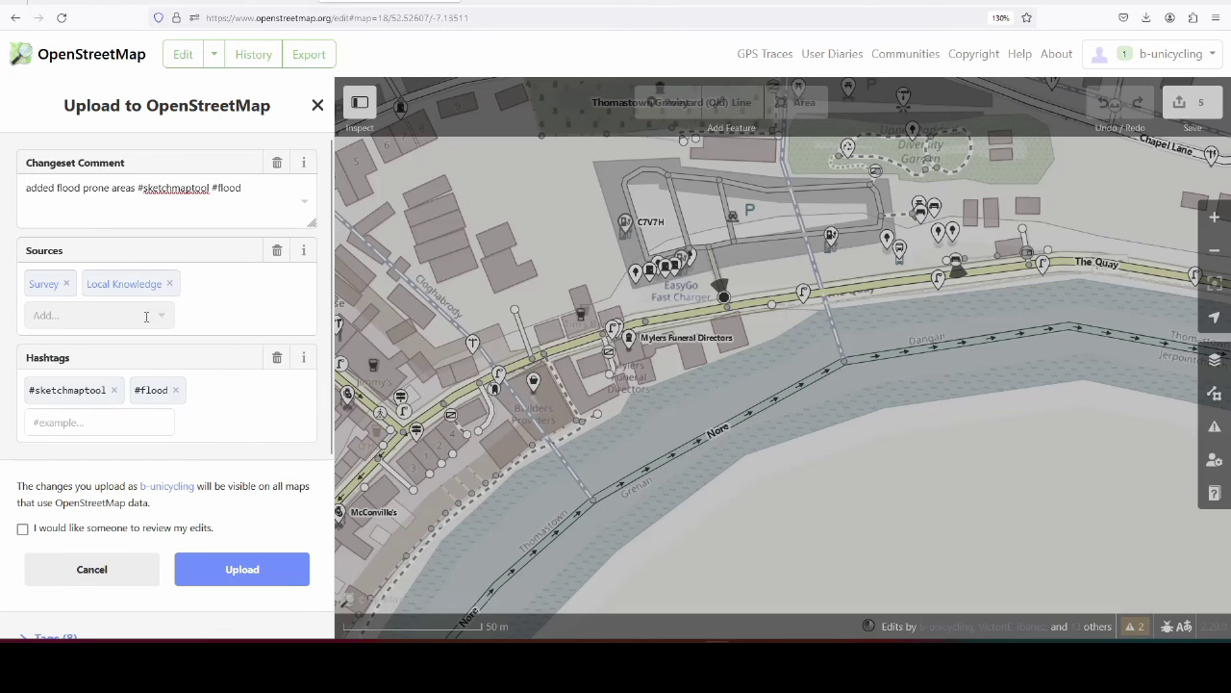
{"action": "left_click", "coordinate": [270, 568]}
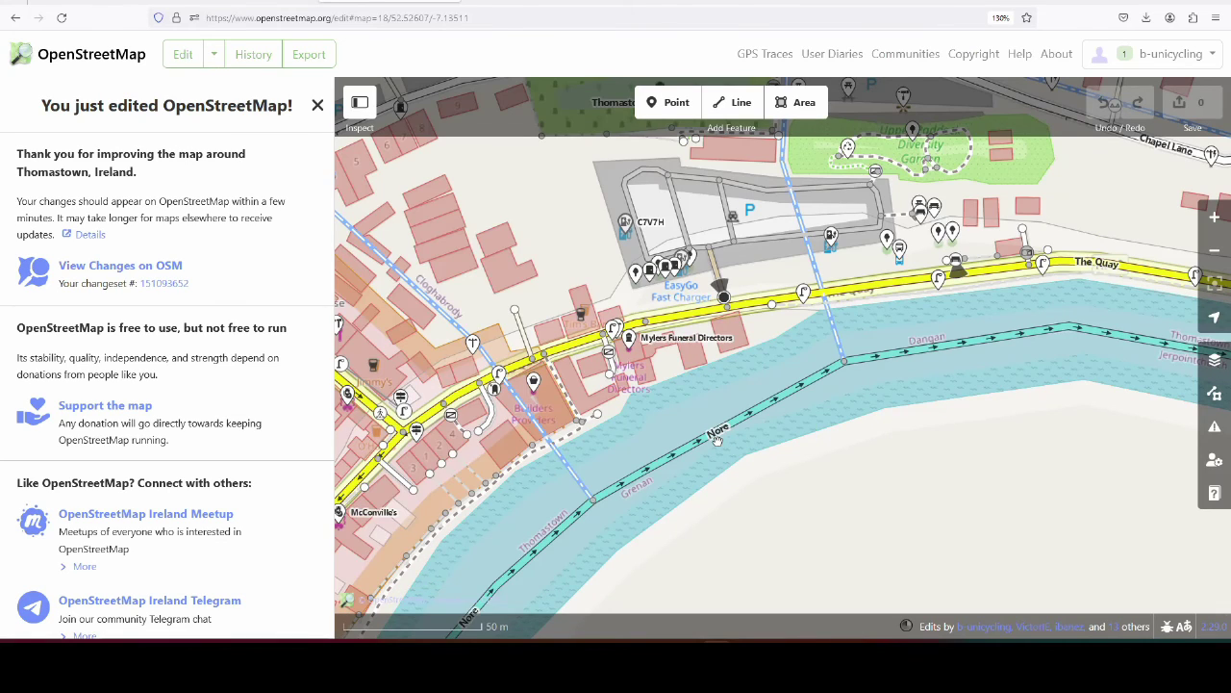
- Switch to overpass turbo and examine the flood_prone=yes features mapped in Ireland, closing in on Thomastown and its riverside
{"action": "left_click", "coordinate": [112, 61]}
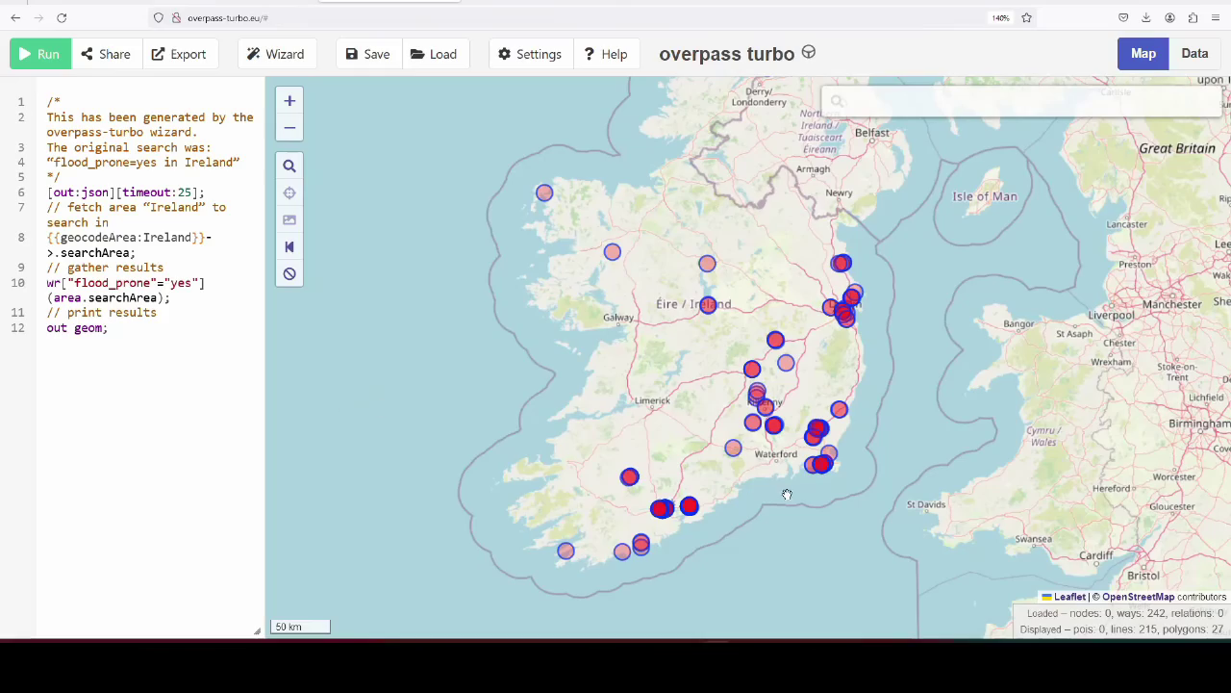
{"action": "scroll", "coordinate": [776, 432], "scroll_direction": "up", "scroll_amount": 1}
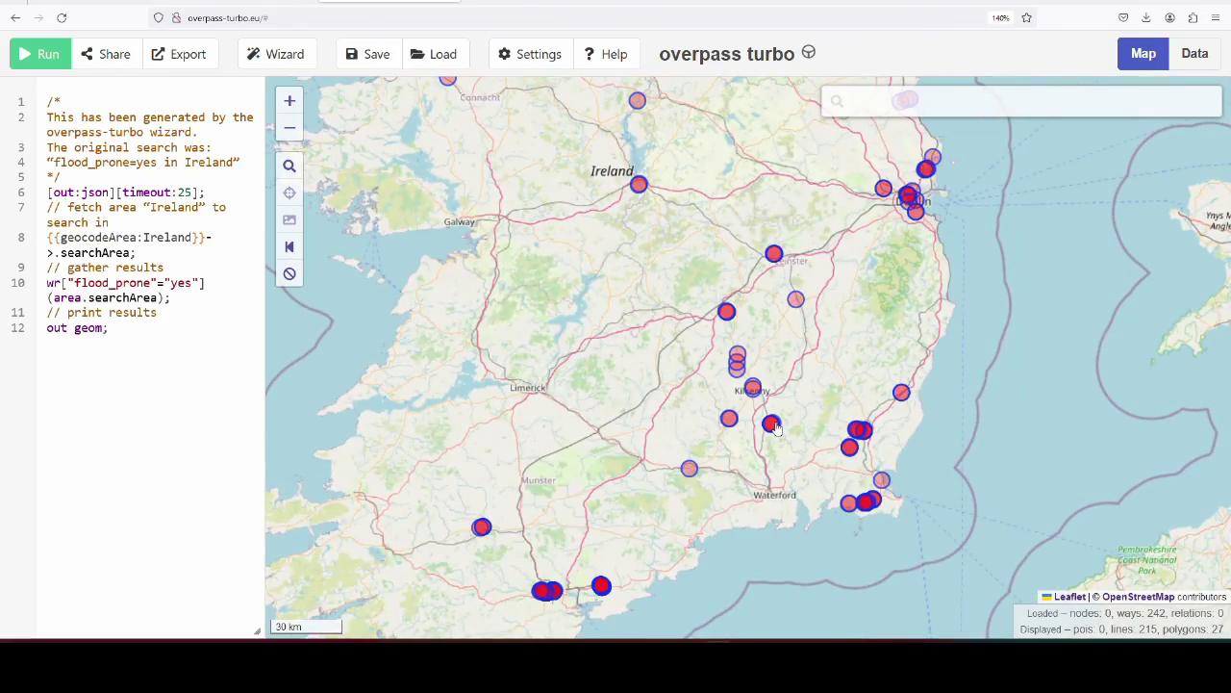
{"action": "scroll", "coordinate": [777, 431], "scroll_direction": "up", "scroll_amount": 1}
{"action": "scroll", "coordinate": [776, 430], "scroll_direction": "up", "scroll_amount": 3}
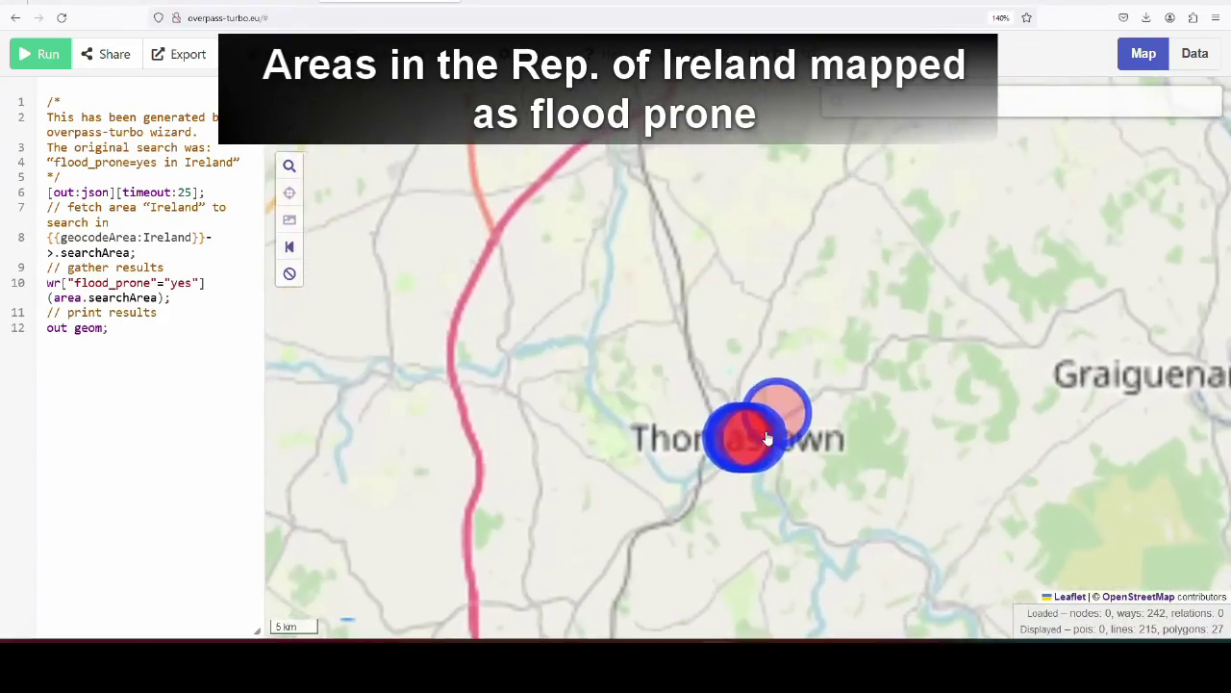
{"action": "scroll", "coordinate": [760, 438], "scroll_direction": "up", "scroll_amount": 2}
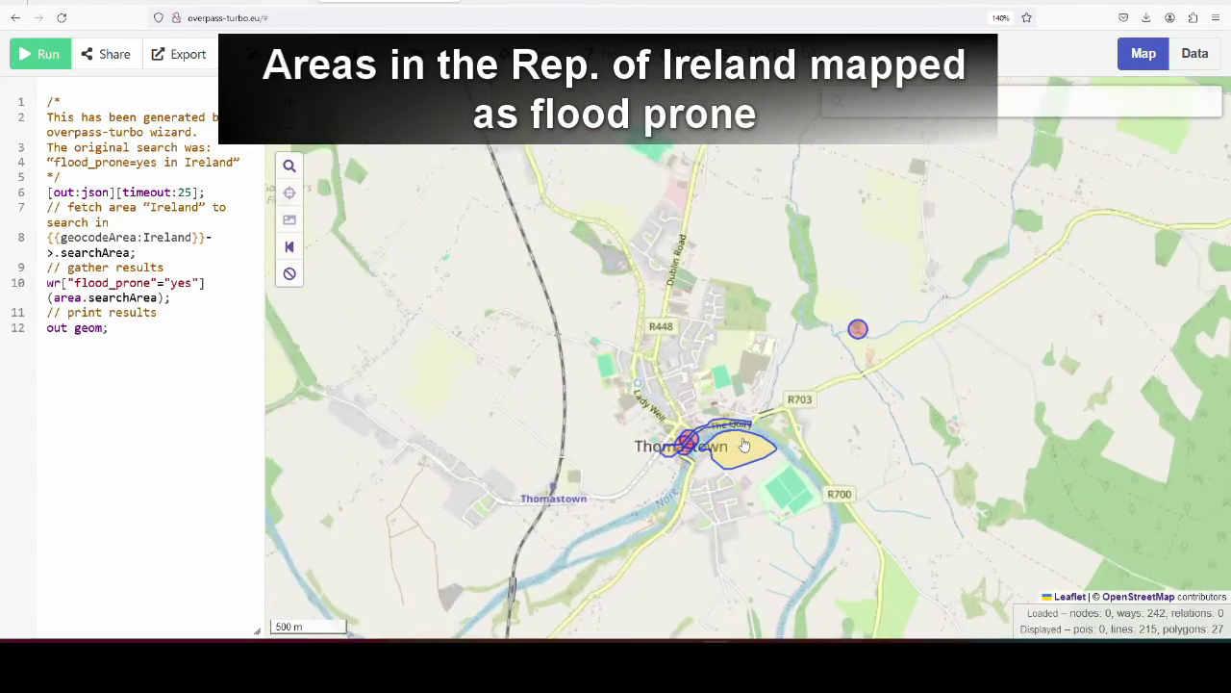
{"action": "scroll", "coordinate": [717, 389], "scroll_direction": "up", "scroll_amount": 1}
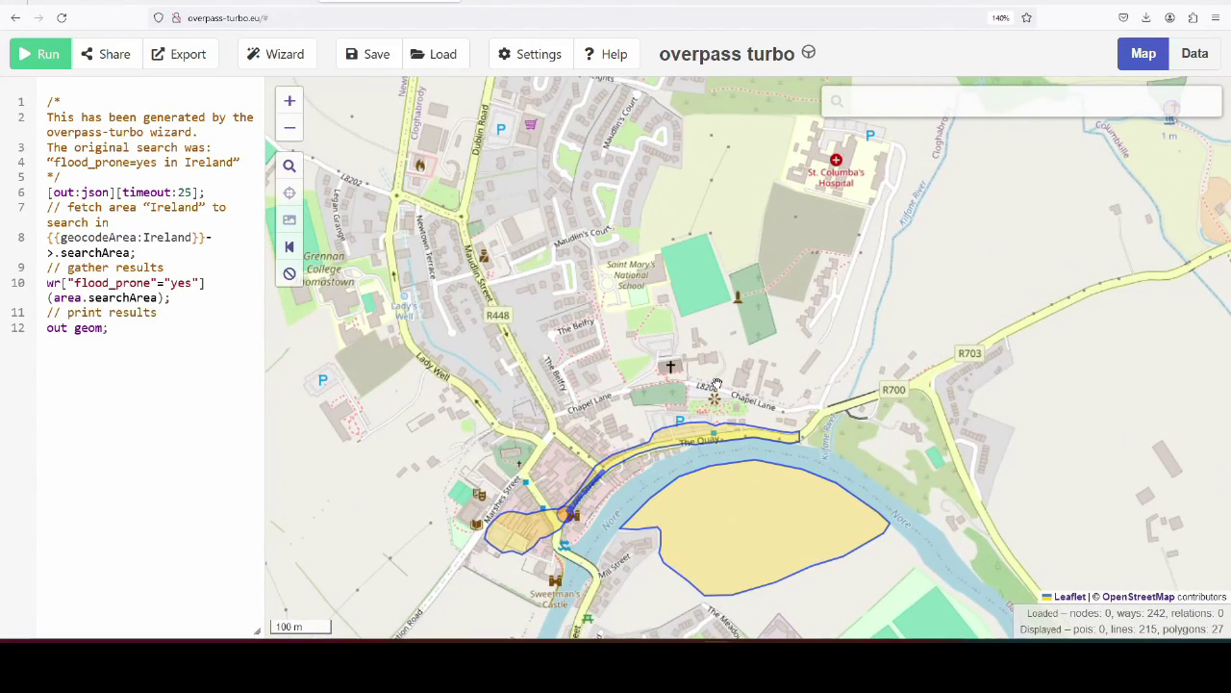
{"action": "scroll", "coordinate": [717, 383], "scroll_direction": "up", "scroll_amount": 1}
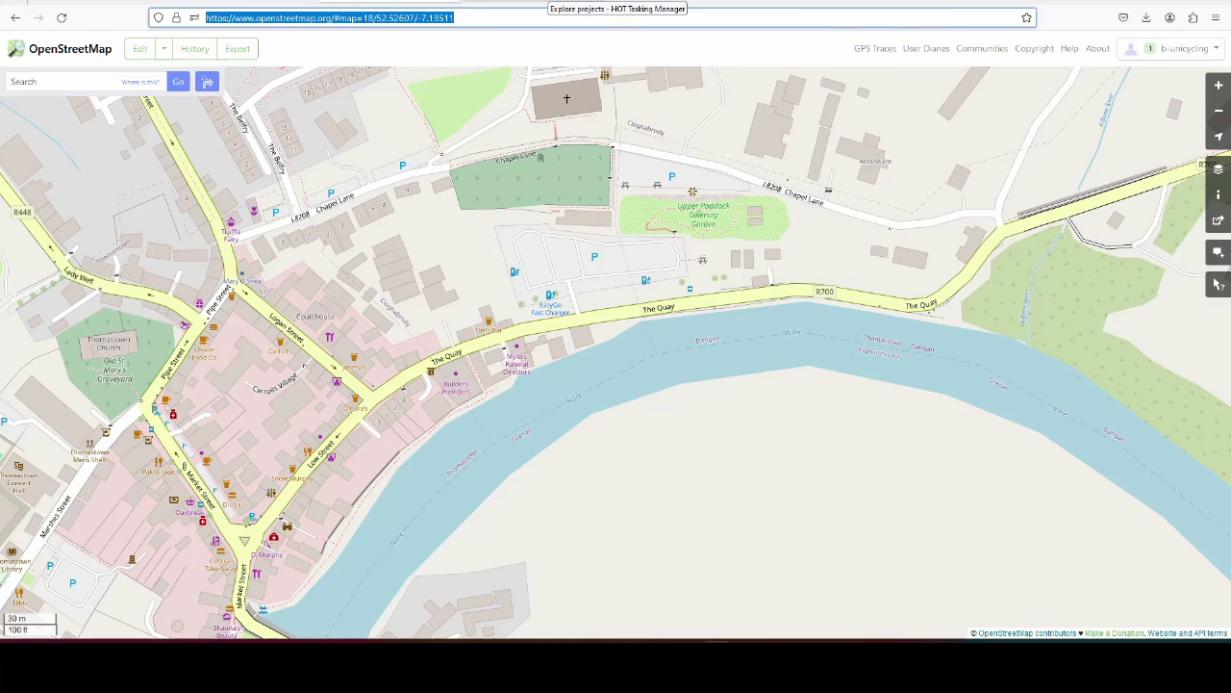
- Switch to the HOT Tasking Manager and look through the urgent and high-priority mapping projects
{"action": "left_click", "coordinate": [563, 2]}
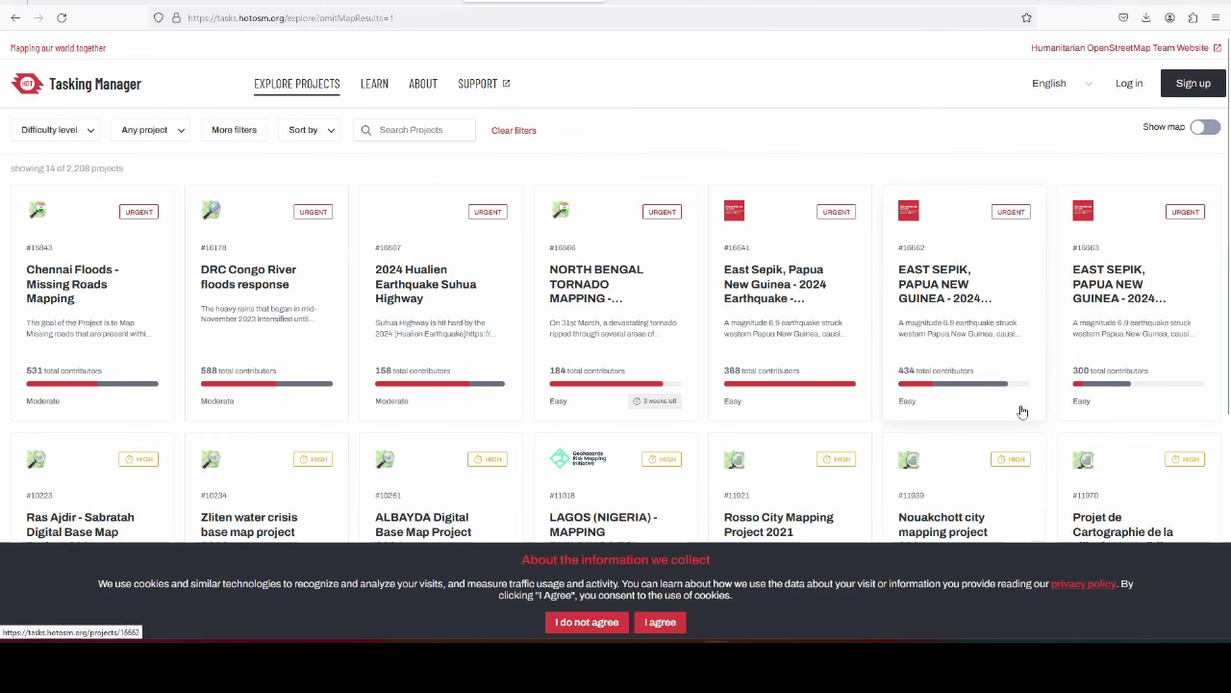
{"action": "scroll", "coordinate": [1039, 366], "scroll_direction": "down", "scroll_amount": 2}
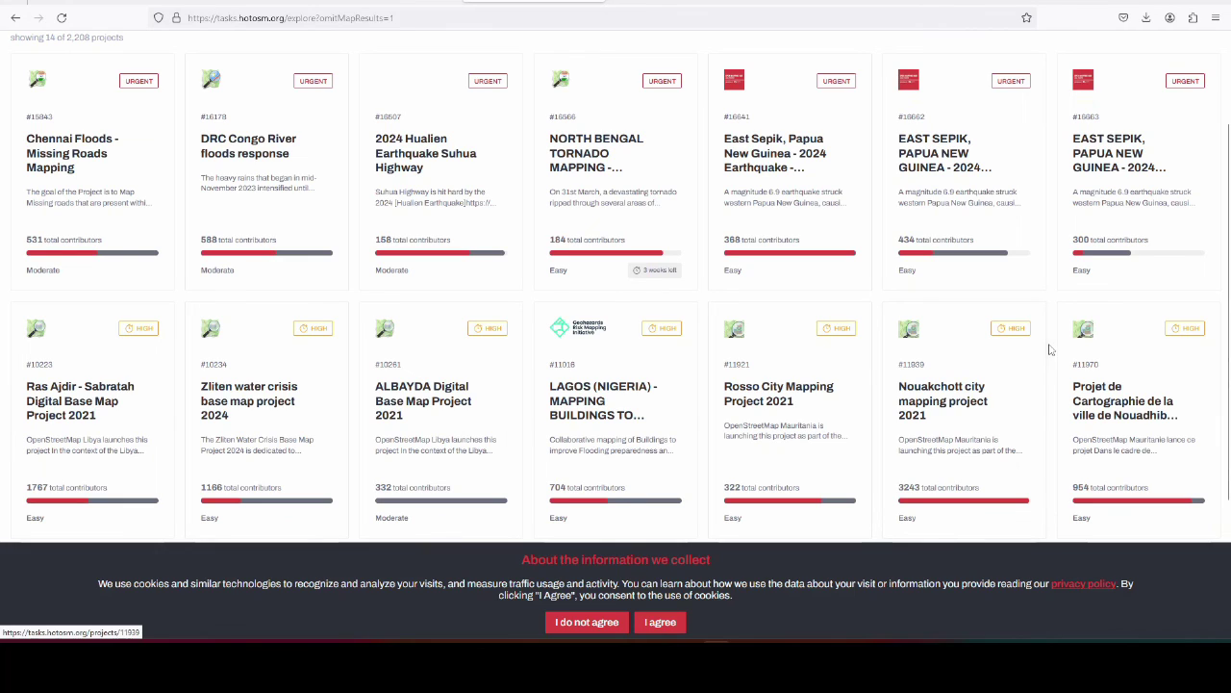
{"action": "scroll", "coordinate": [1048, 349], "scroll_direction": "down", "scroll_amount": 1}
{"action": "scroll", "coordinate": [962, 250], "scroll_direction": "up", "scroll_amount": 3}
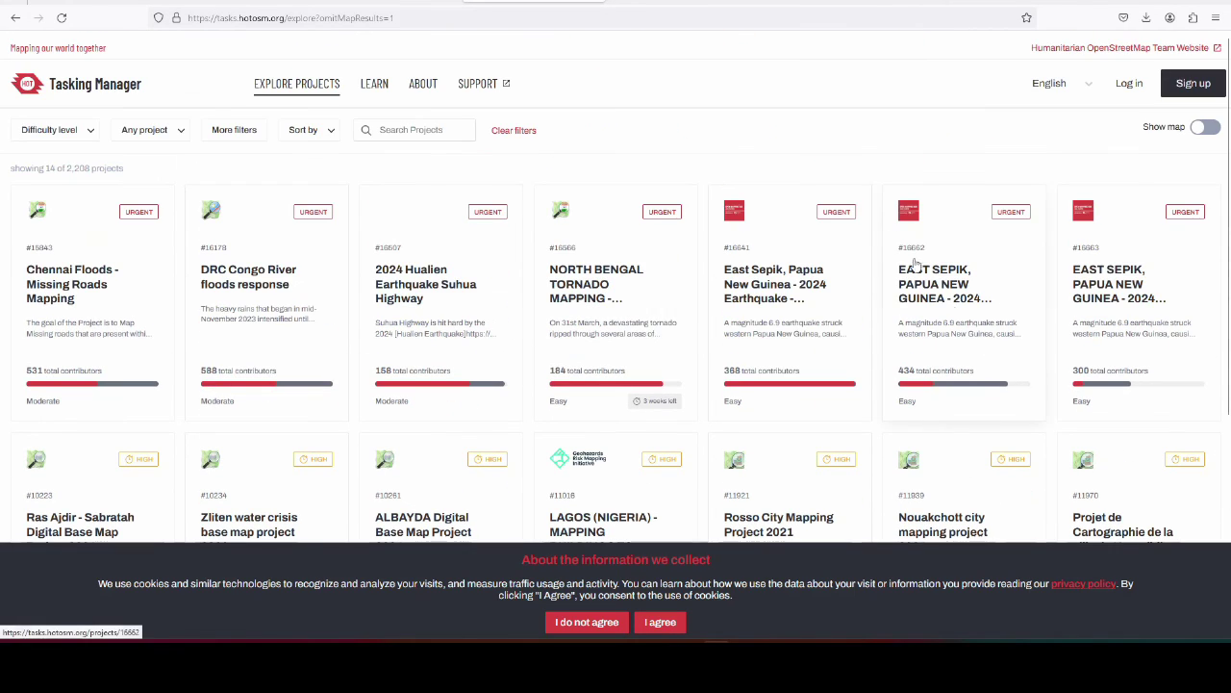